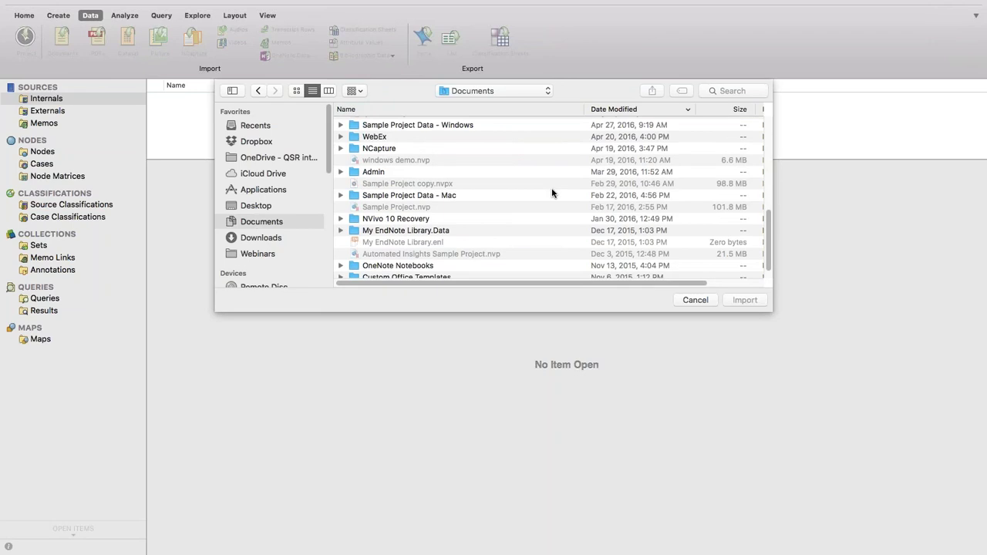
- Import all available interview transcripts from the Interviews folder inside Sample Project Data - Mac as internal sources
double_click(452, 196)
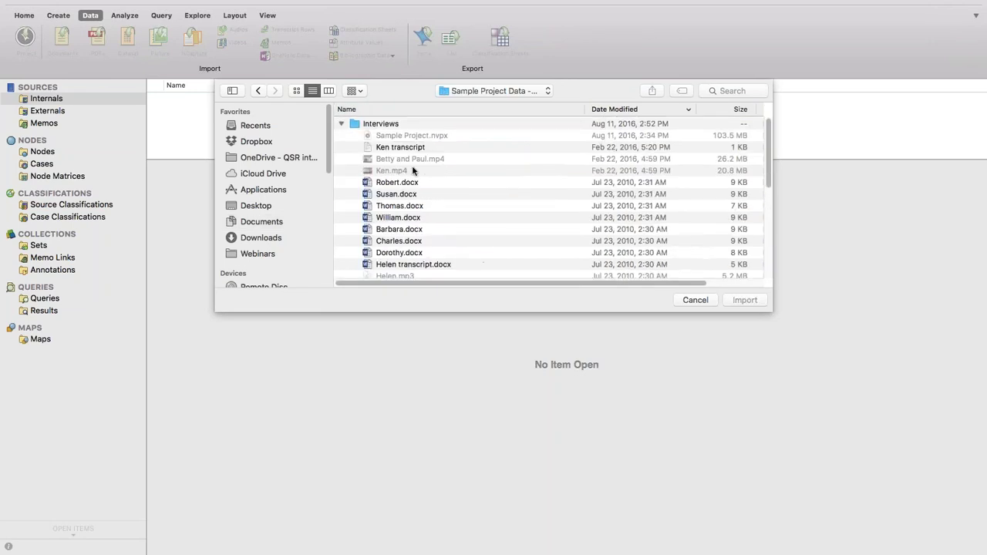
left_click(392, 146)
left_click(378, 125)
double_click(378, 125)
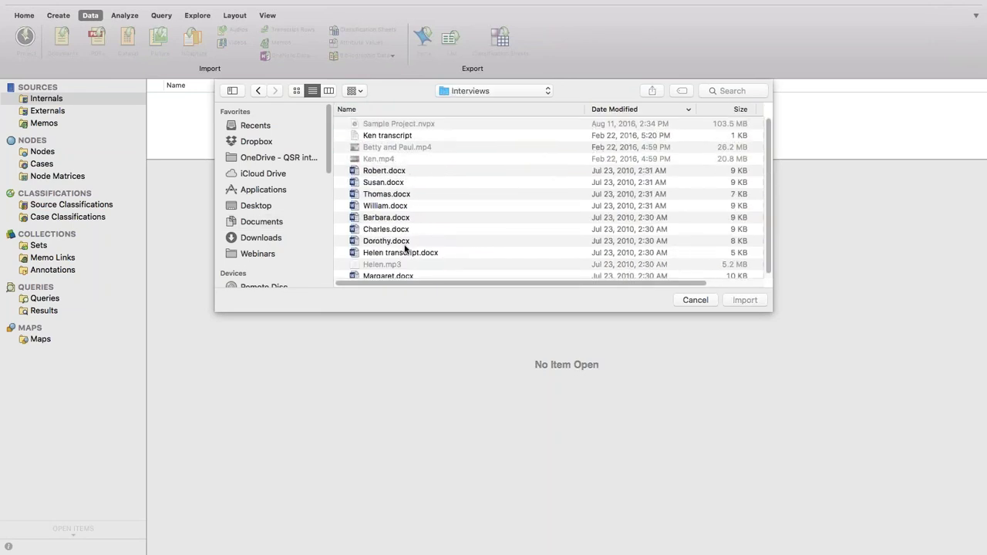
left_click(474, 183)
key("super+a")
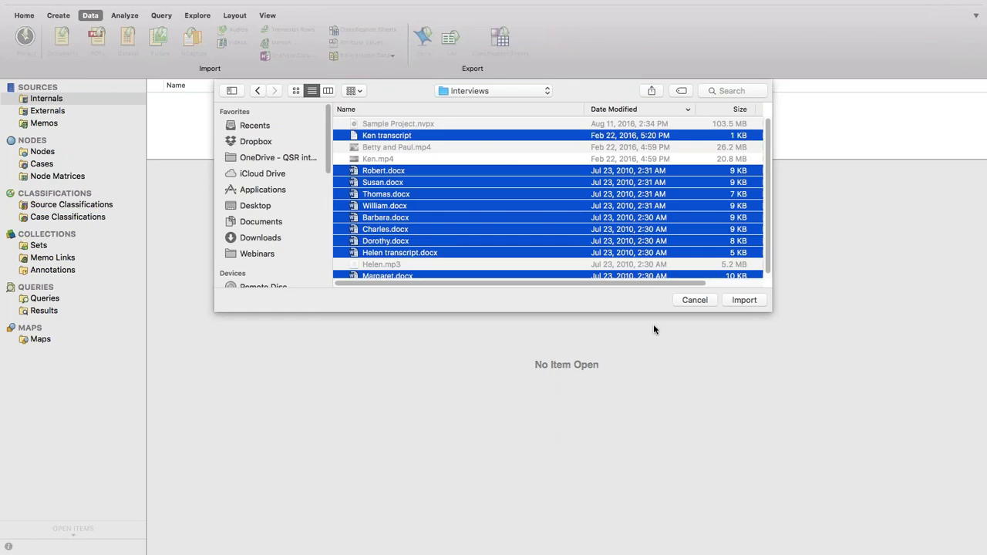
key("Return")
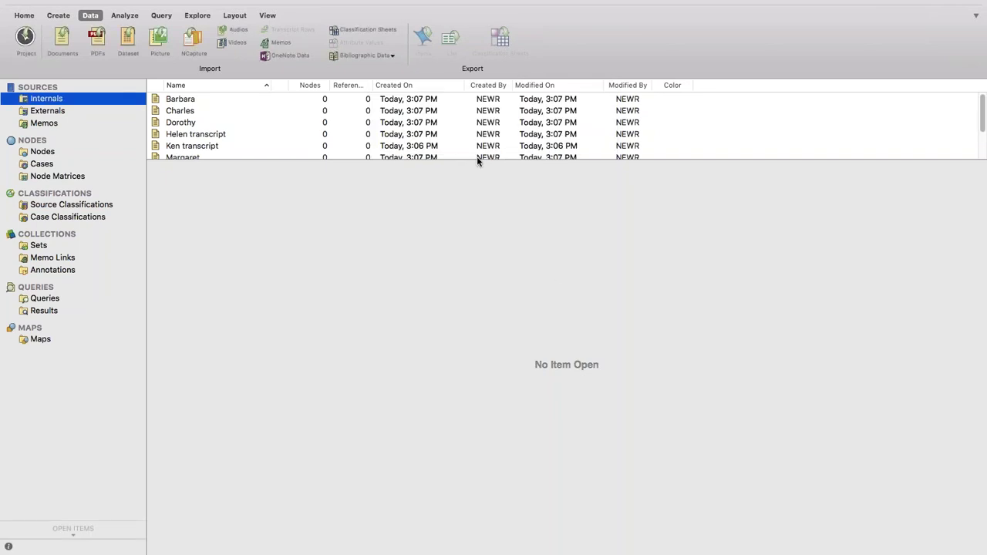
- Enlarge the source list and set the detail view to On Right using the first interview, closing that document at the end
left_click_drag(477, 159, 478, 302)
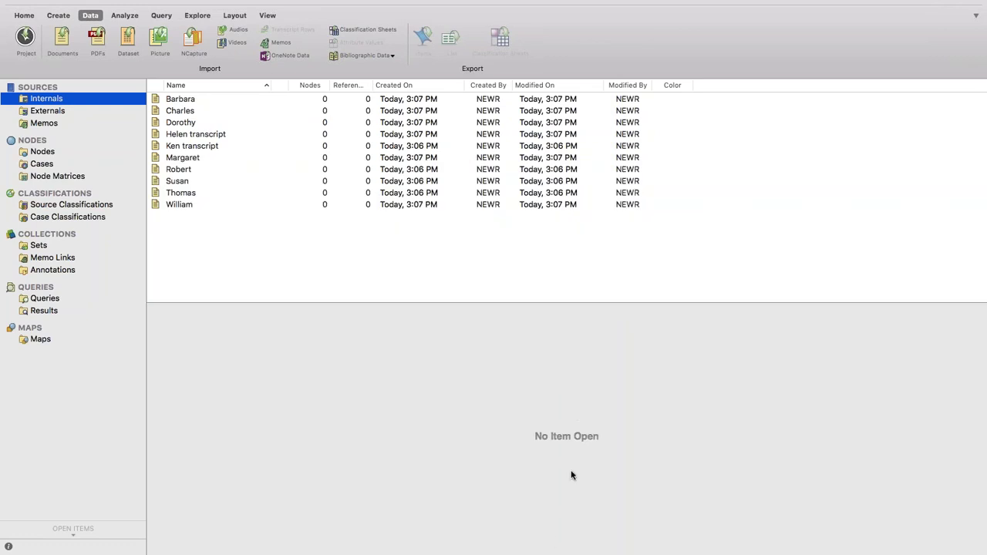
double_click(232, 101)
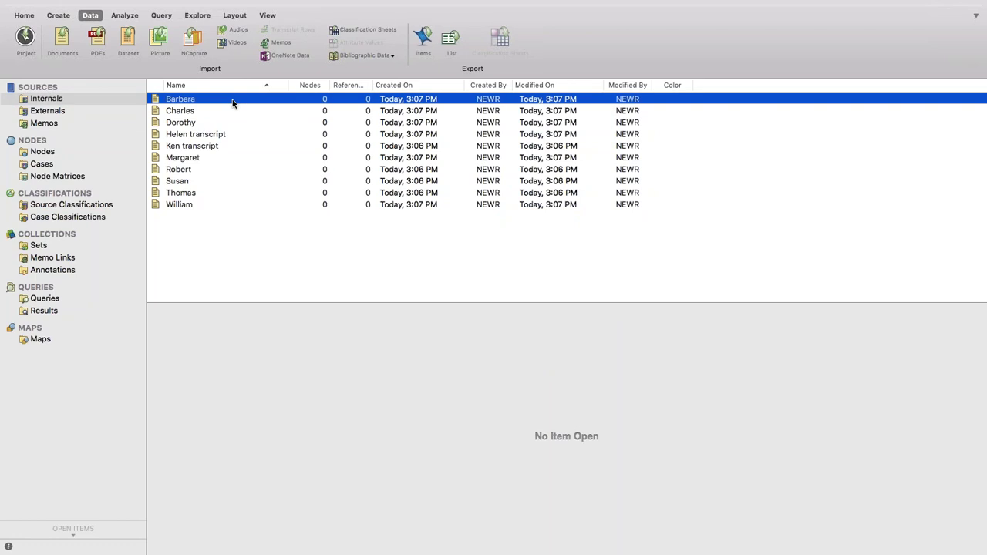
left_click(267, 14)
left_click(137, 56)
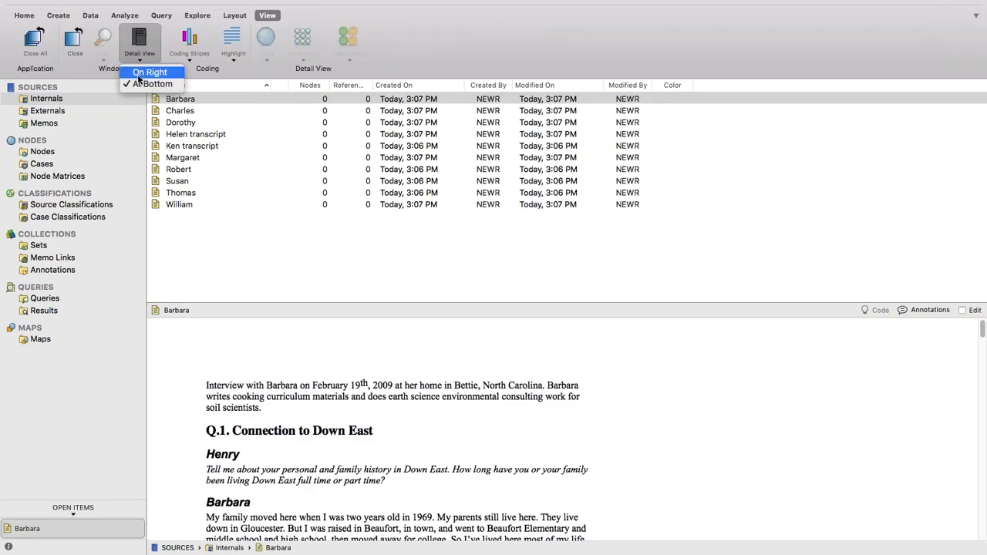
left_click(138, 69)
left_click(236, 384)
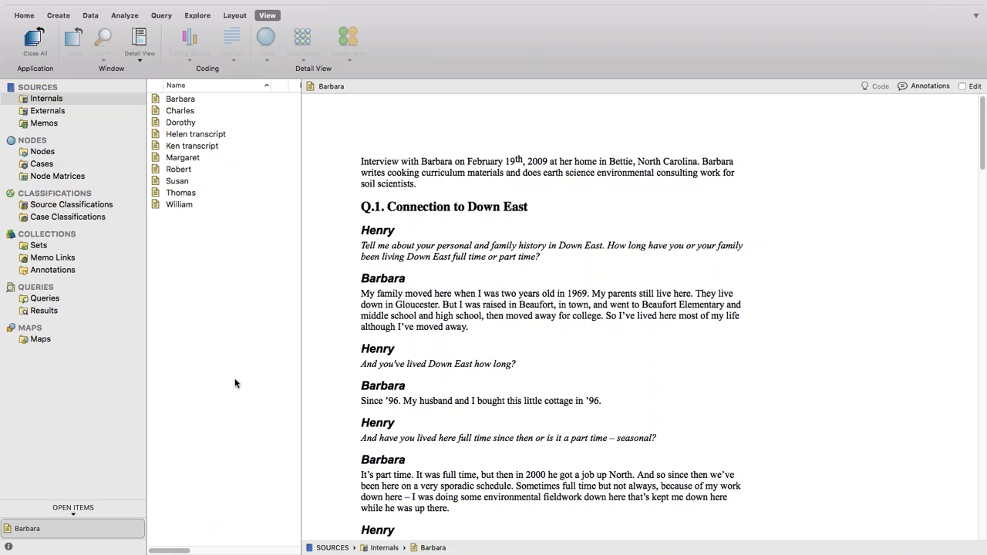
left_click(140, 529)
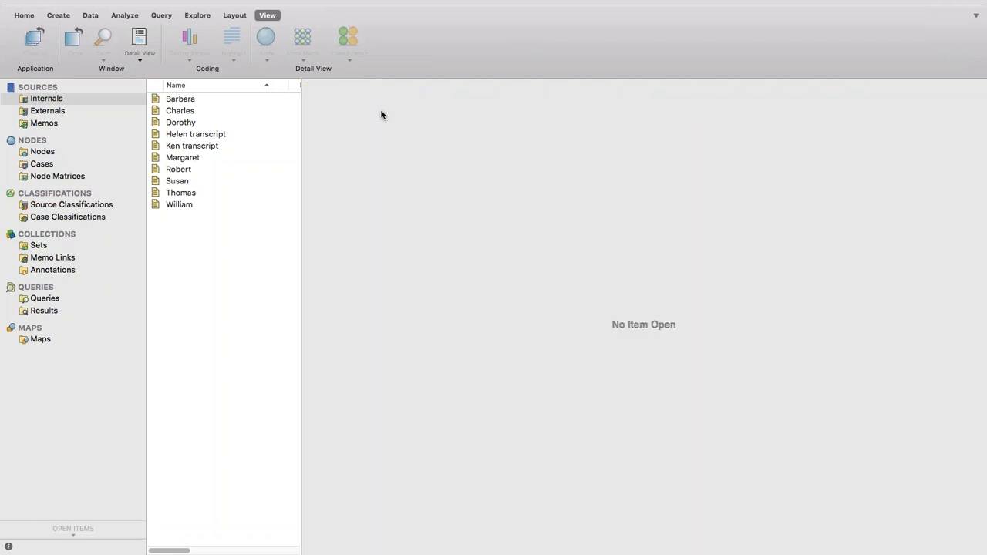
- Create cases from all the imported interview sources and show the Cases folder
left_click(239, 111)
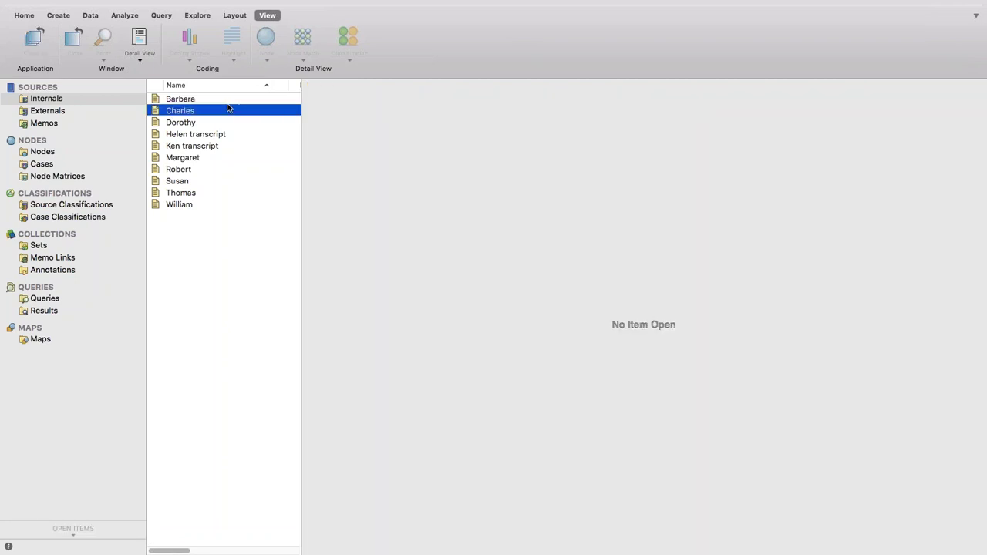
left_click(200, 100)
left_click(179, 207, "shift")
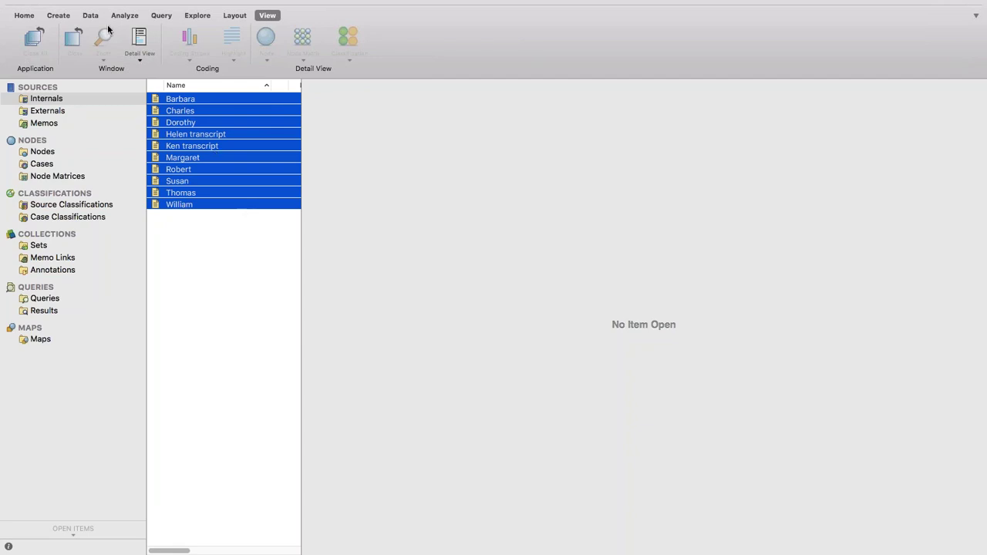
left_click(58, 15)
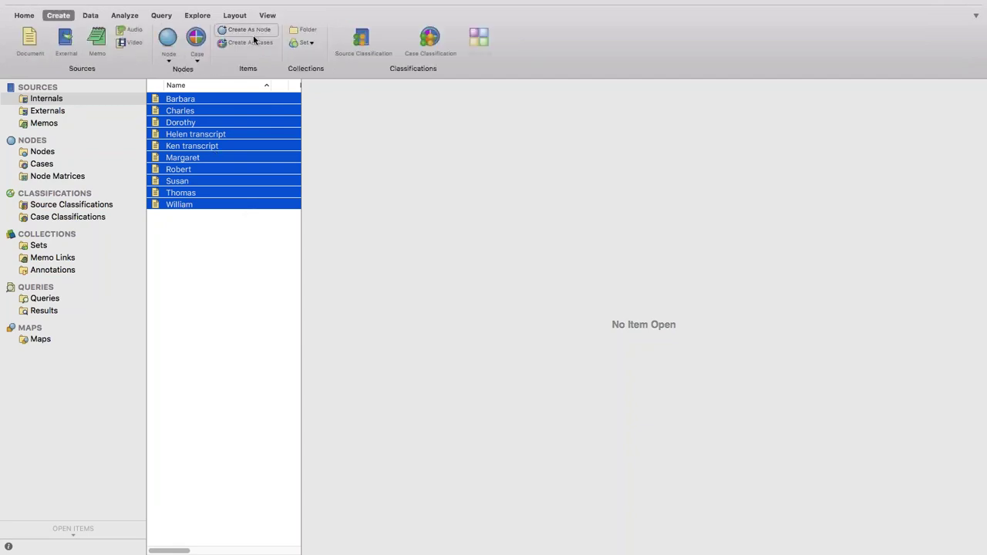
left_click(252, 42)
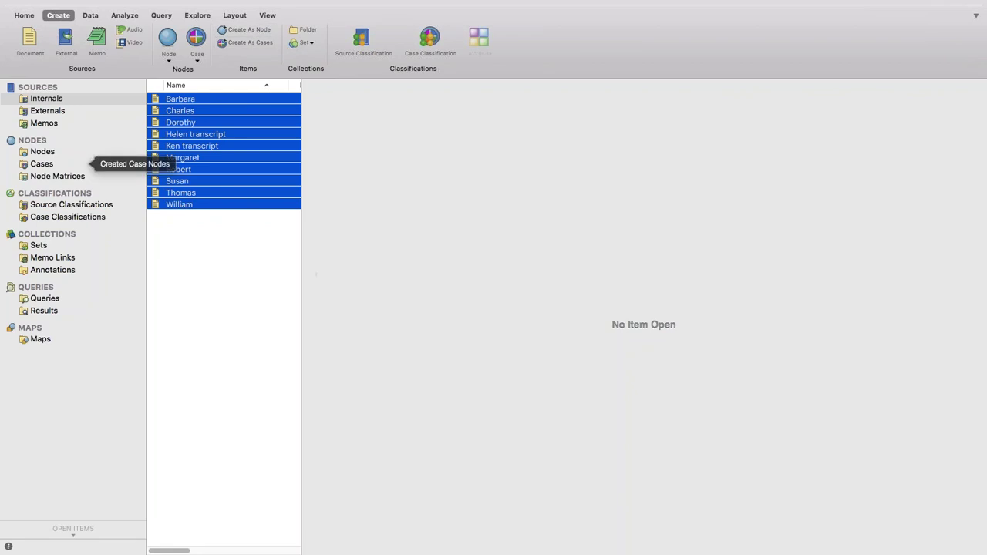
left_click(43, 167)
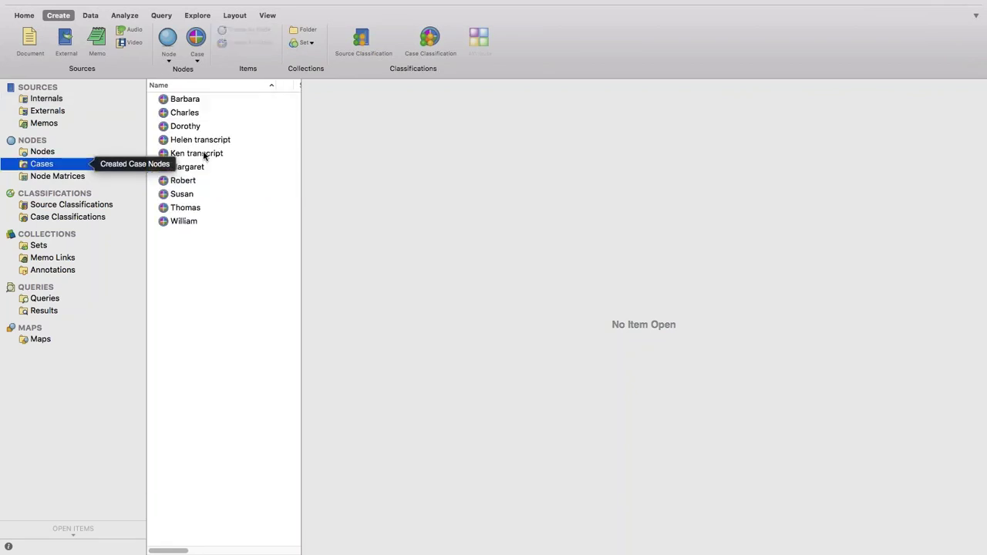
- Remove the word "transcript" from the name of the fourth case, keeping only the participant's first name
left_click(207, 142)
right_click(209, 144)
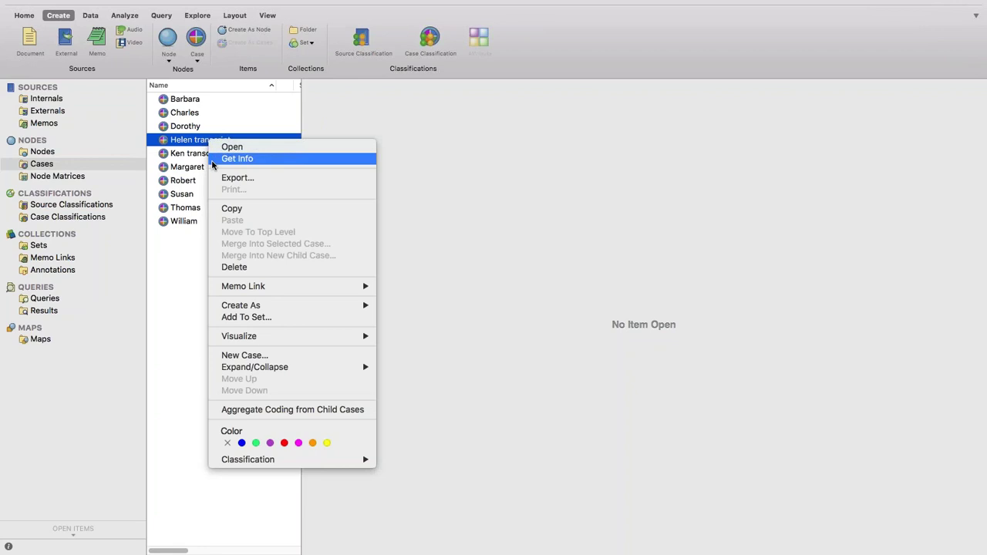
left_click(286, 156)
double_click(218, 206)
key("BackSpace")
key("BackSpace")
key("BackSpace")
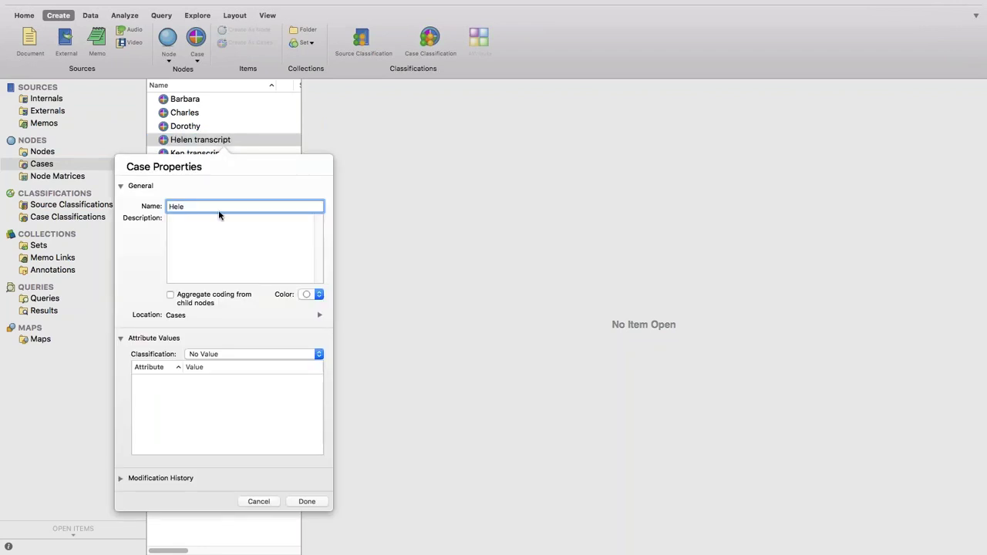
left_click(303, 500)
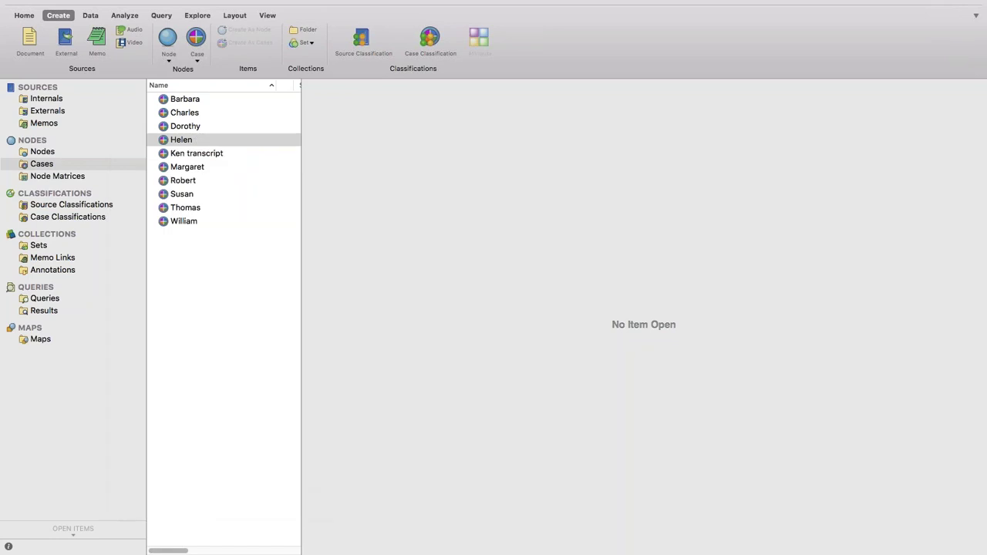
- Shorten the name of the remaining "transcript" case to the participant's first name only
right_click(206, 156)
left_click(235, 169)
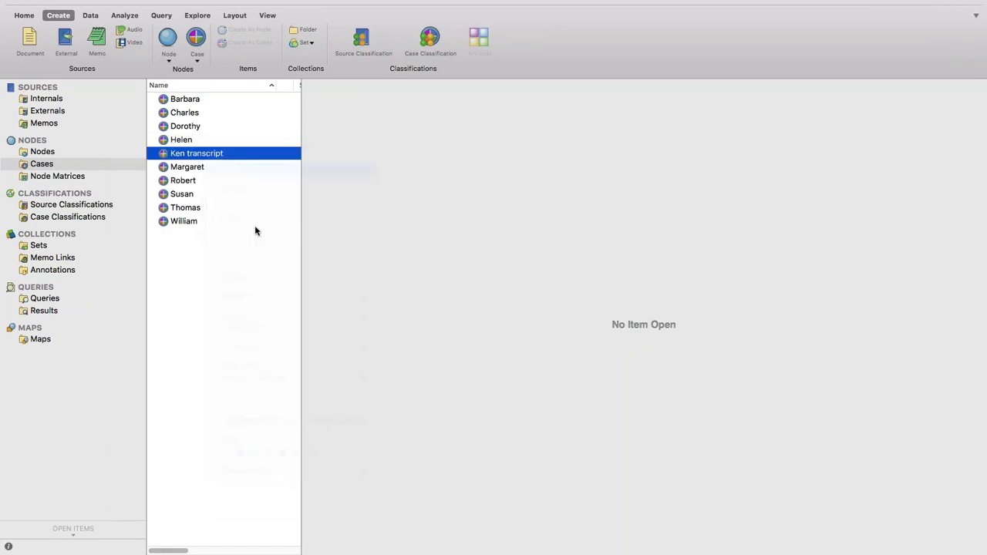
left_click(206, 220)
double_click(206, 221)
key("BackSpace")
key("BackSpace")
key("BackSpace")
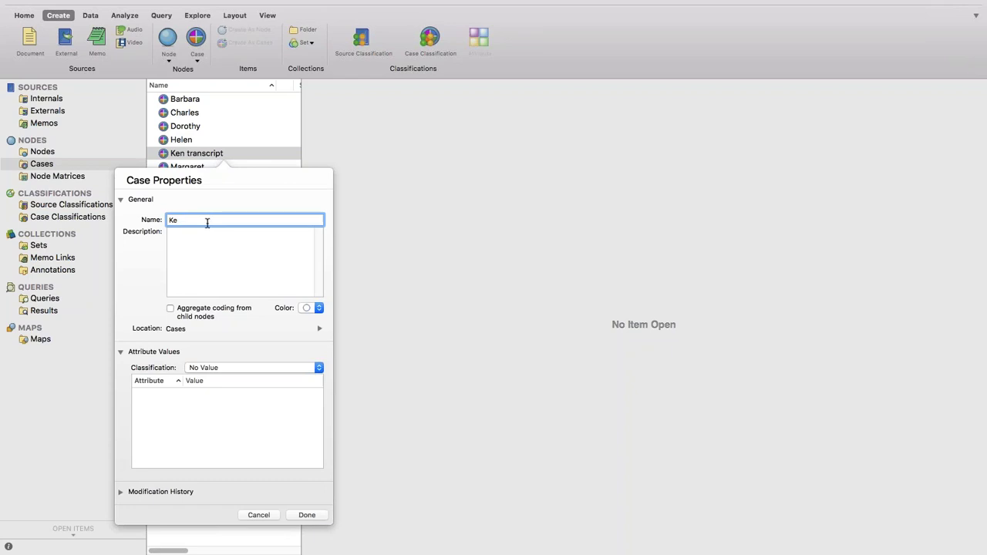
type("n")
key("Return")
- Review the first case's coded reference and the Case Classifications folder, closing the open case at the end
double_click(181, 100)
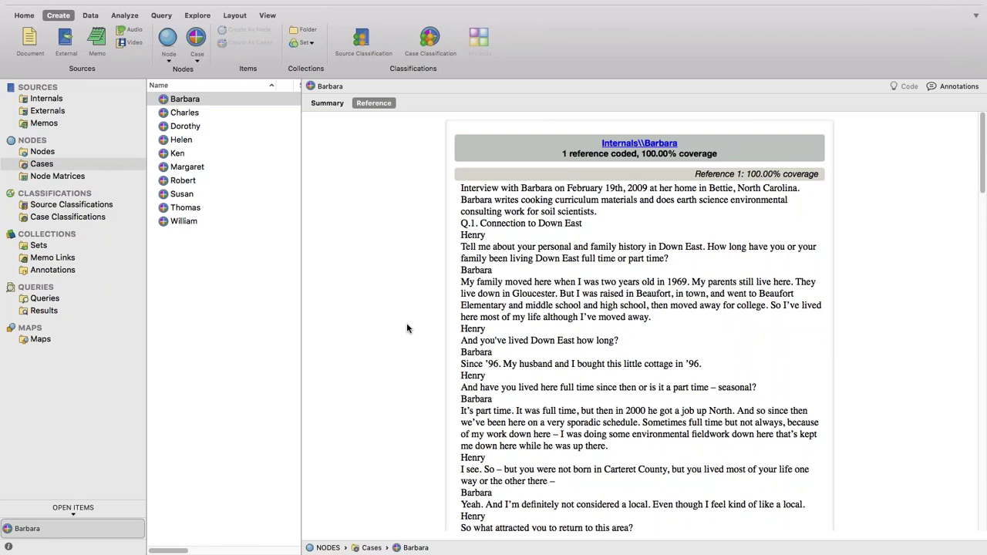
left_click(42, 152)
left_click(42, 164)
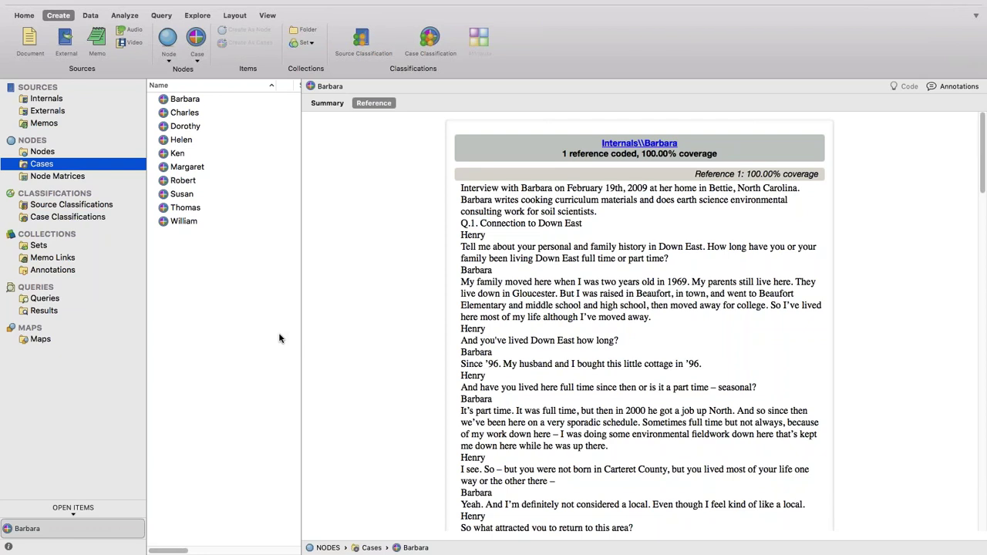
left_click(75, 216)
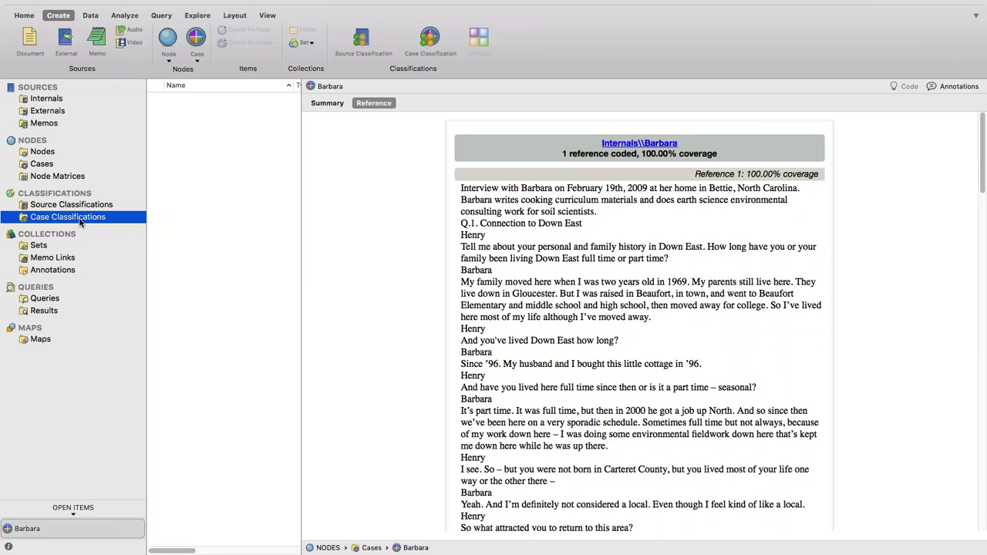
left_click(138, 530)
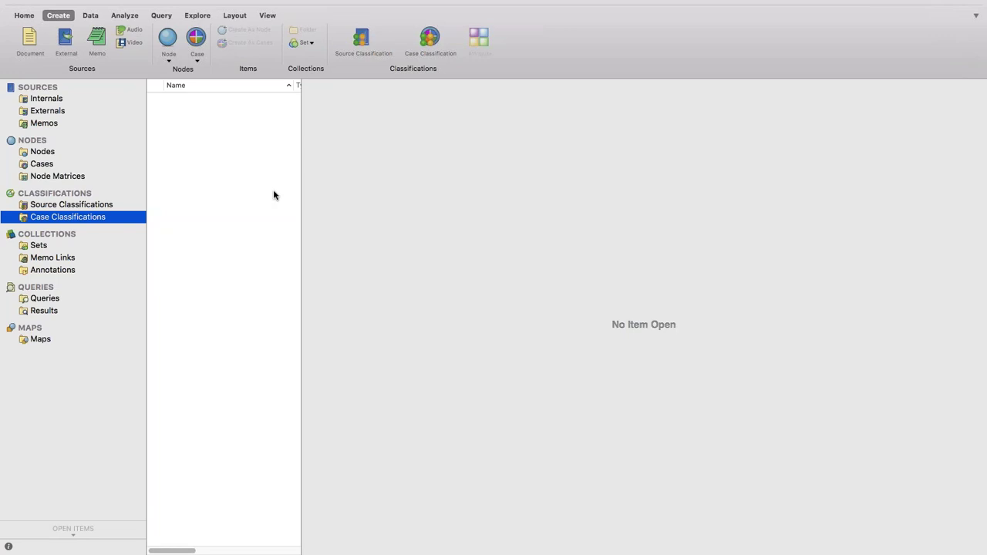
- Create and run a Word Frequency query on all sources with exact matches, minimum length 3 and the 1000 most frequent words
left_click(159, 14)
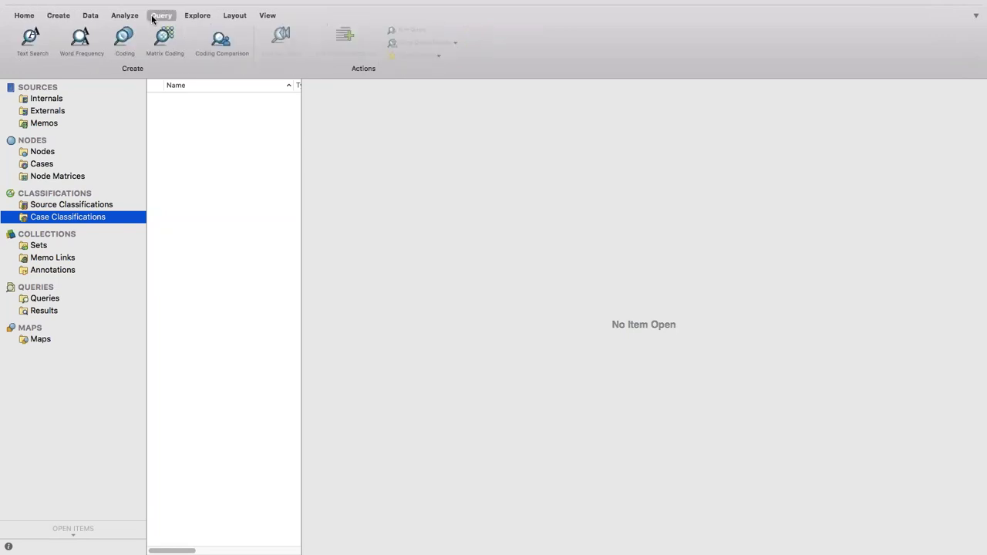
left_click(77, 46)
left_click(897, 103)
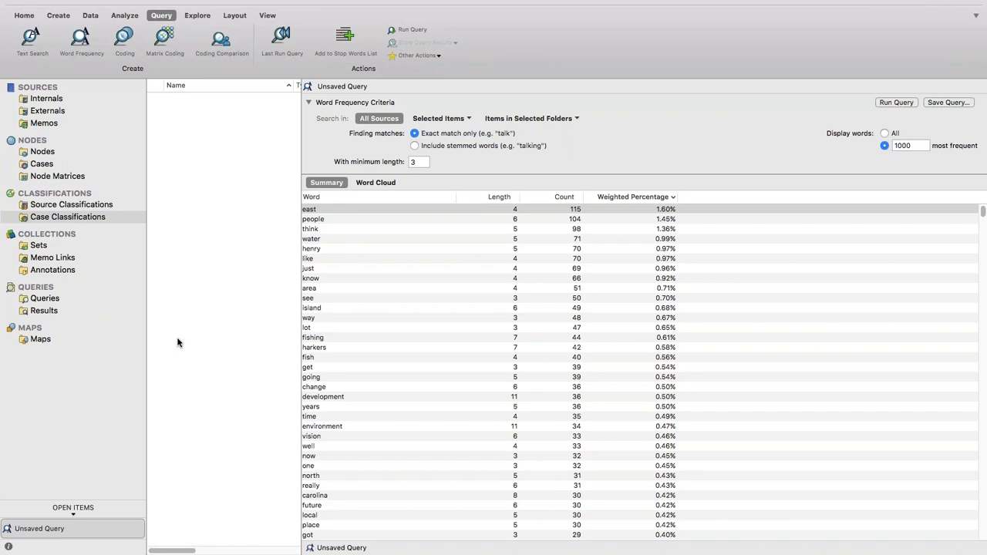
- Add the word "east" to the stop words list and rerun the word frequency query
right_click(354, 213)
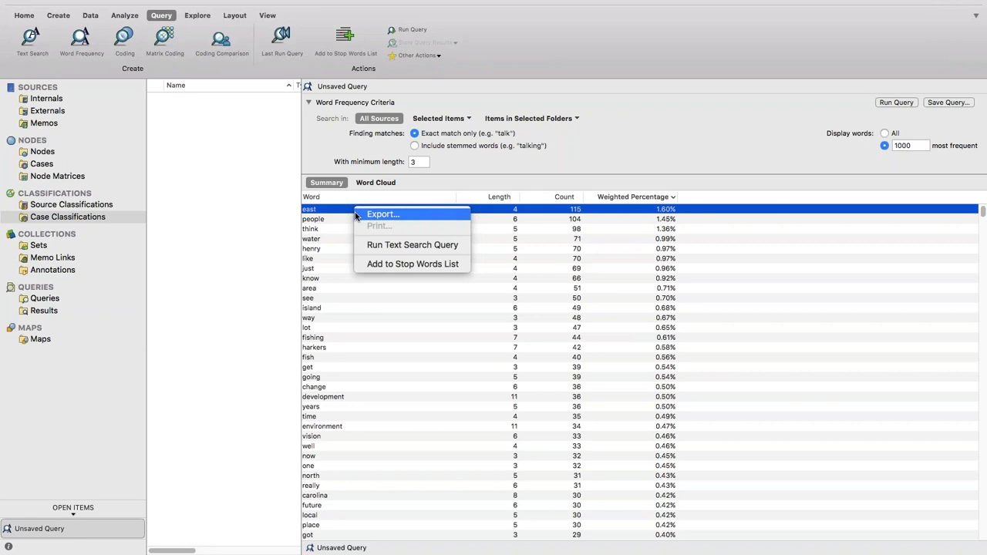
left_click(393, 265)
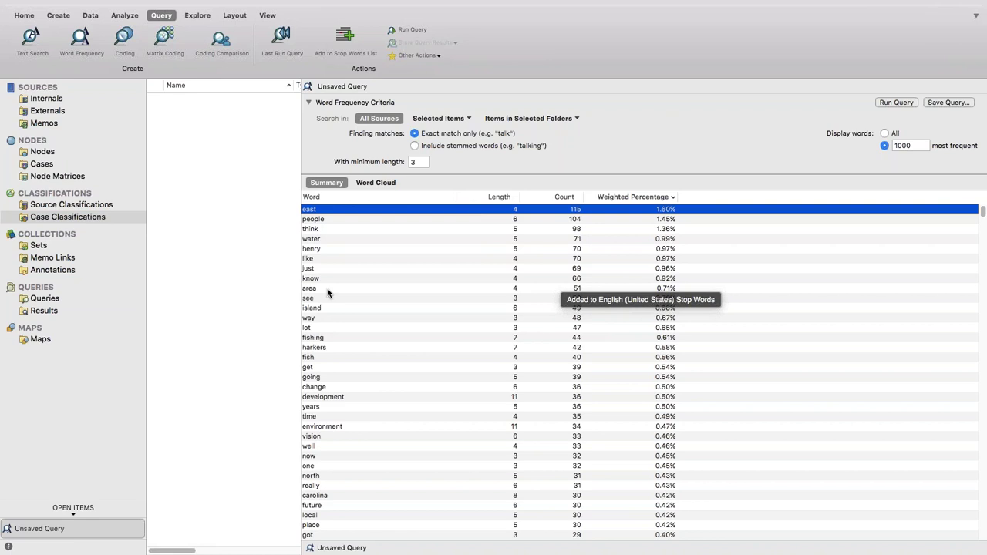
left_click(893, 102)
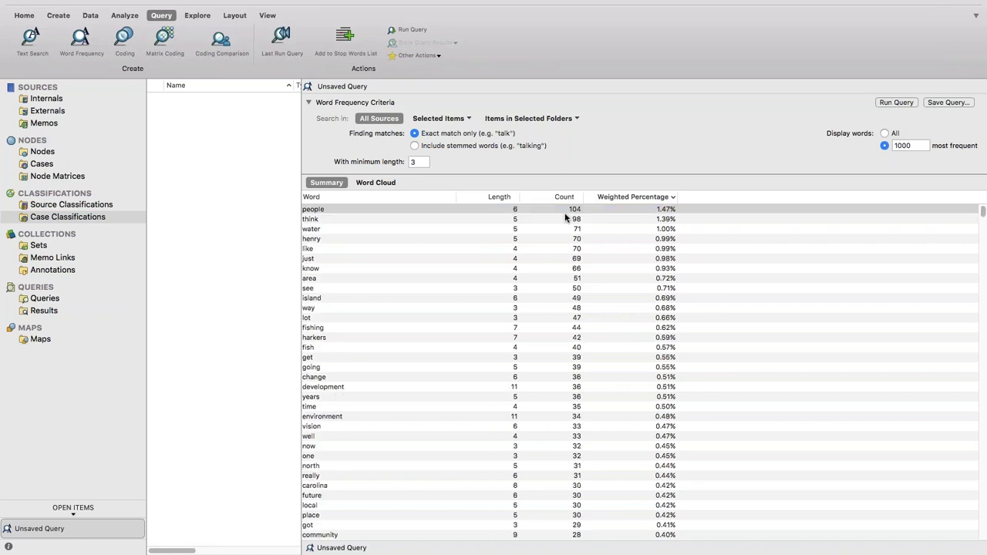
- Change the query's word matching to include stemmed words and run it again
left_click(450, 147)
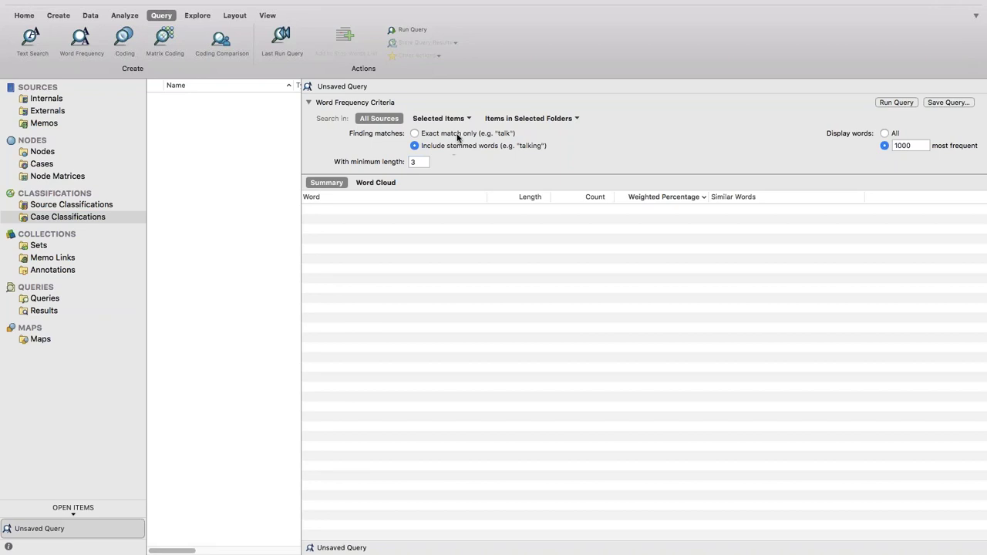
left_click(894, 103)
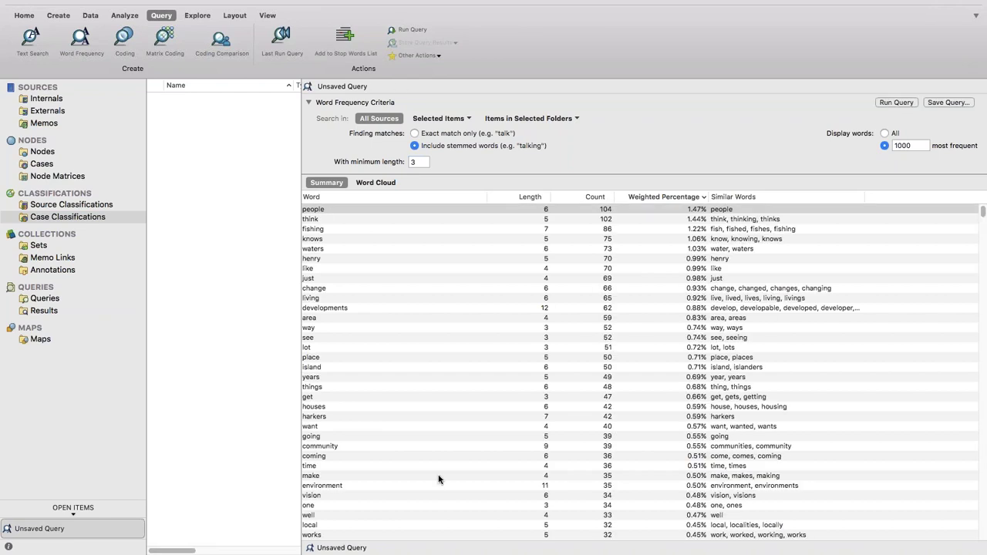
- Examine the similar words for "fishing", "waters", "change" and "developments", and display the results as a word cloud
left_click(717, 233)
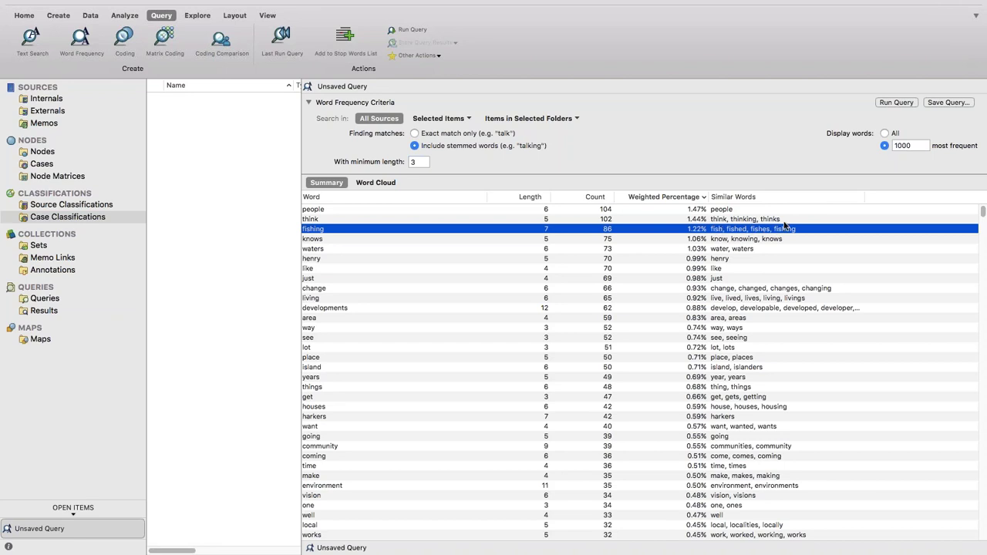
left_click(723, 249)
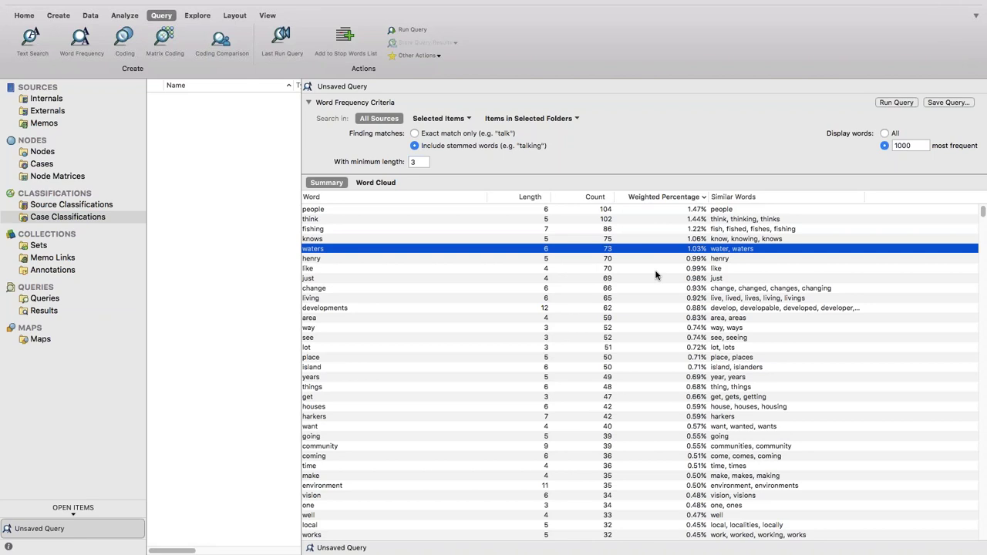
left_click(725, 289)
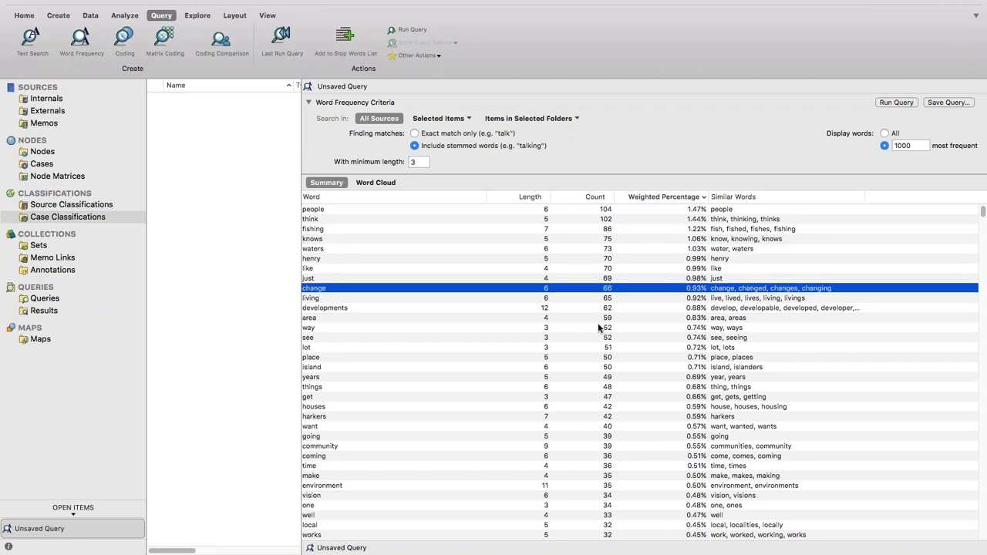
left_click(763, 309)
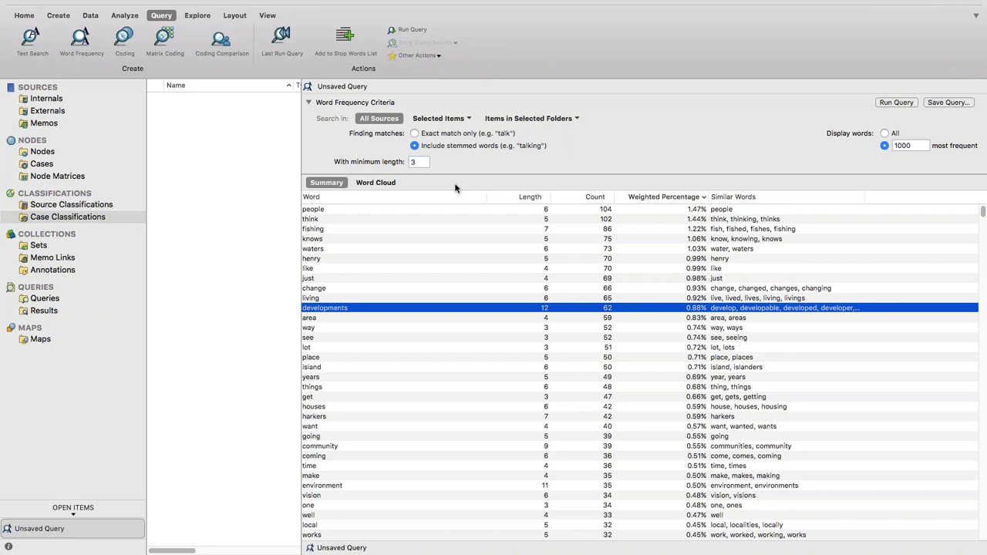
left_click(376, 183)
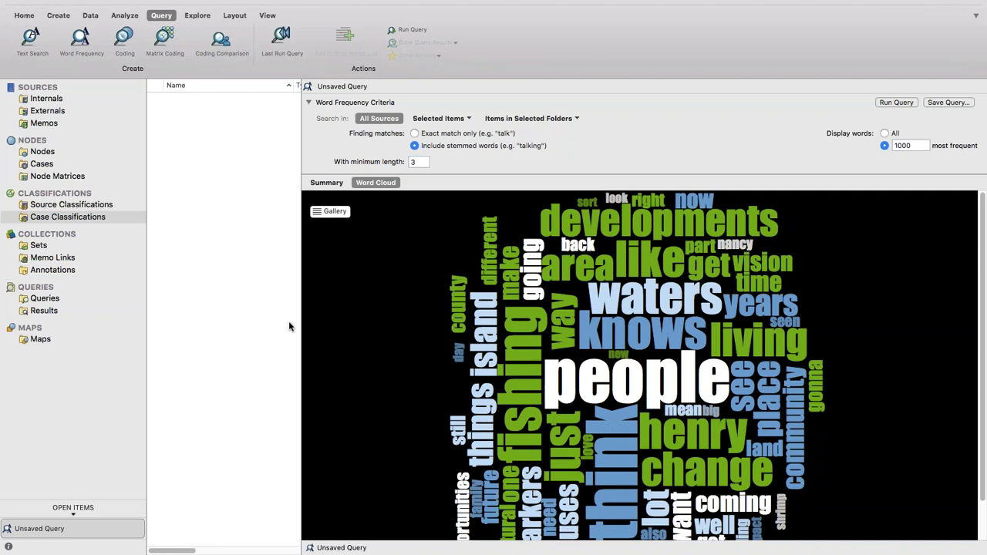
- Apply the gallery style with black serif text on a white background to the word cloud
left_click(330, 211)
left_click(402, 135)
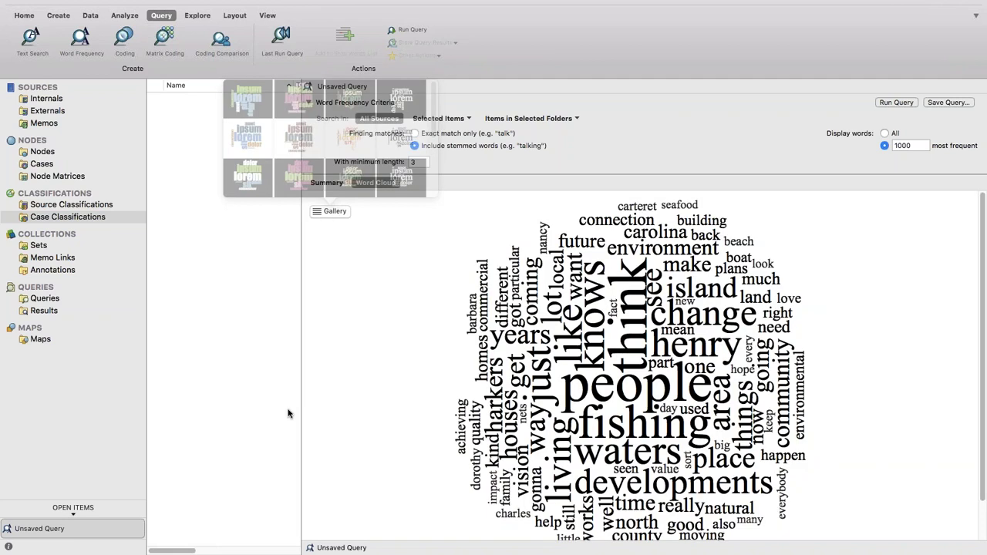
right_click(344, 383)
left_click(358, 385)
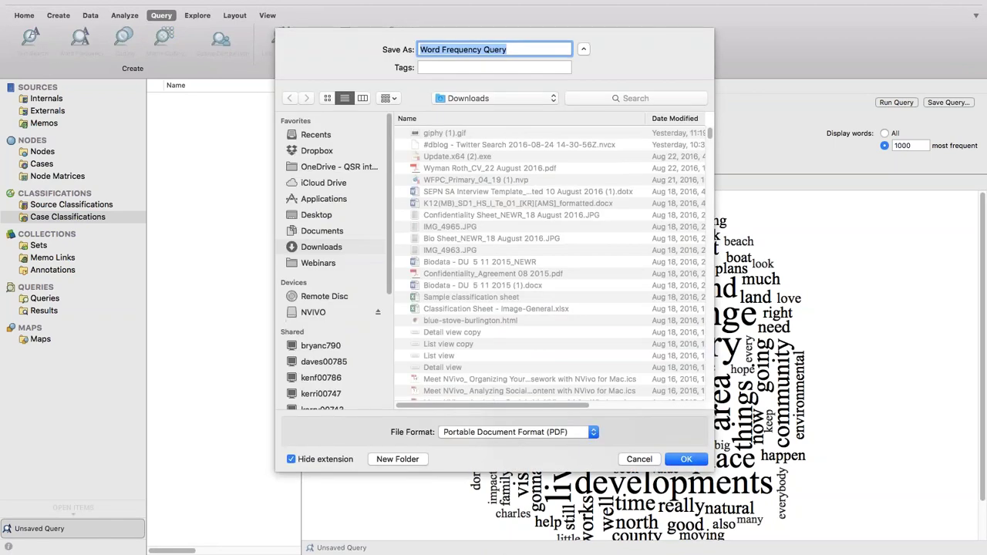
key("Escape")
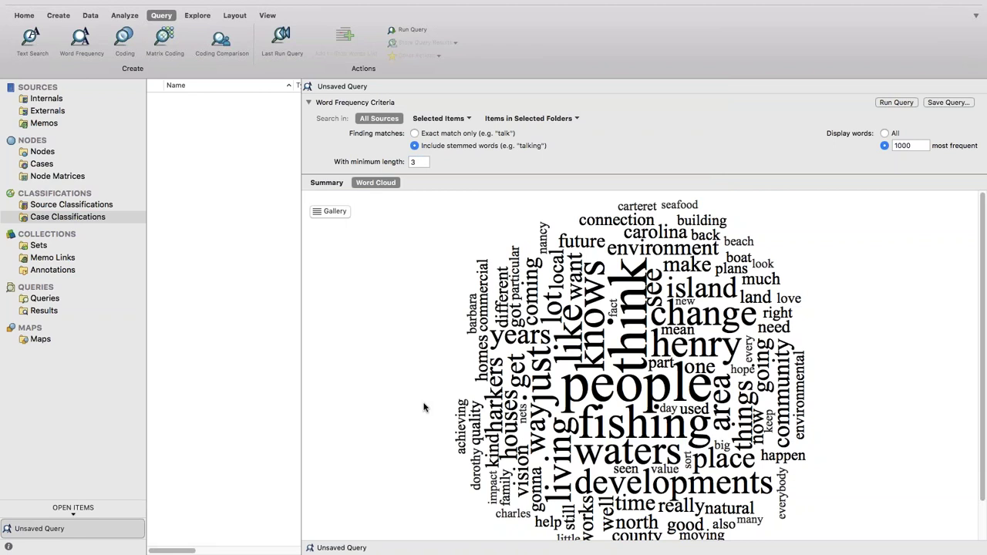
- Run a text search query for "water OR waters" from the word "waters" in the frequency summary
left_click(326, 182)
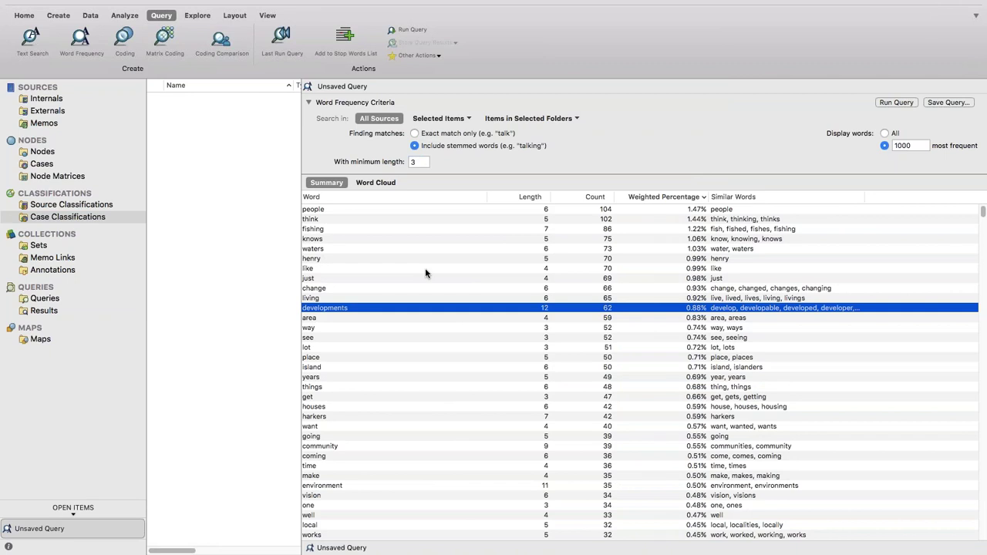
right_click(315, 249)
left_click(362, 285)
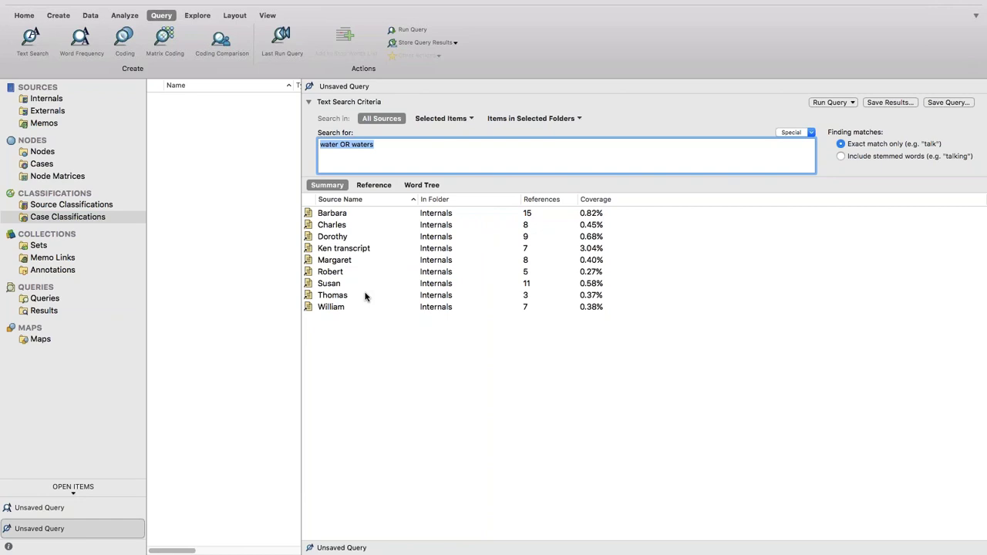
- View the search's references and its word tree, with "water" chosen as the tree's root term
left_click(370, 188)
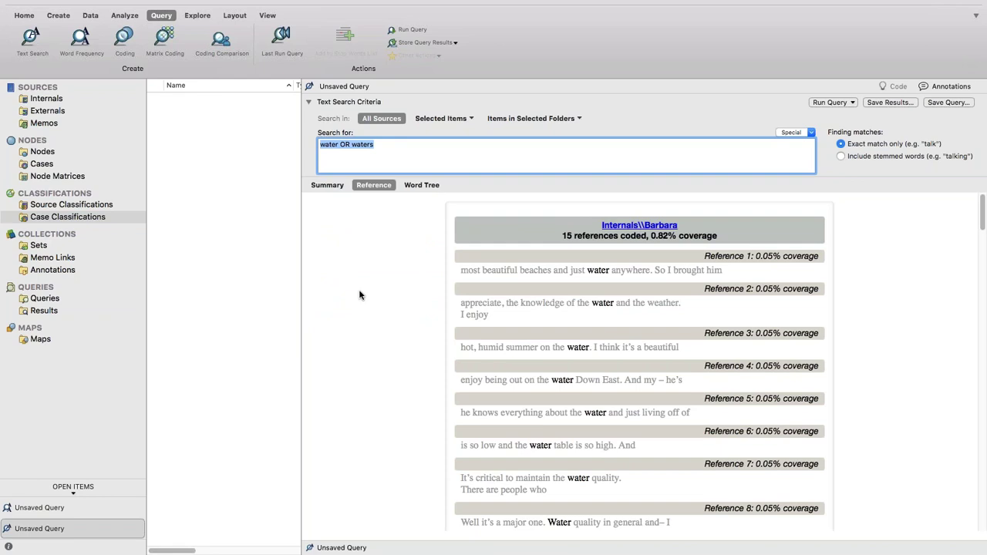
left_click(422, 186)
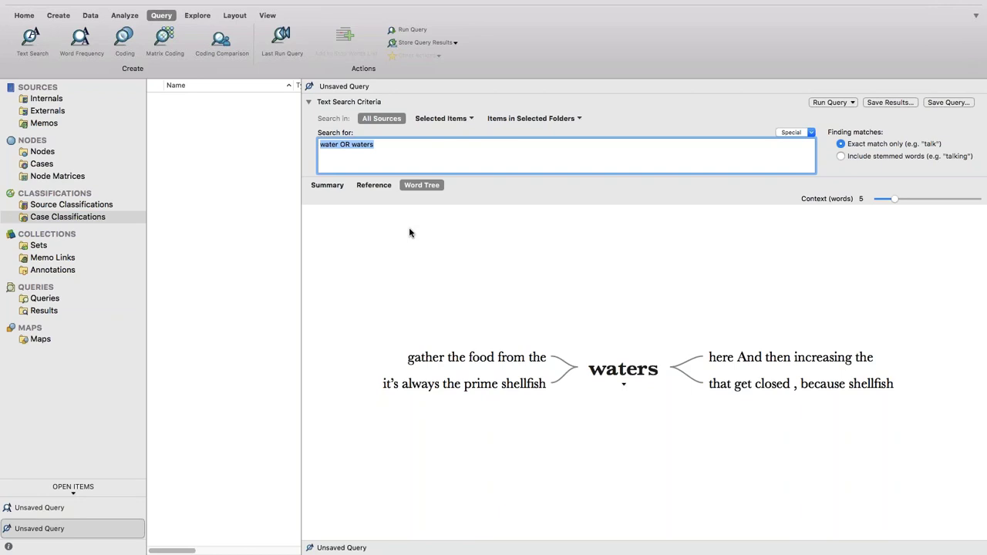
left_click(421, 154)
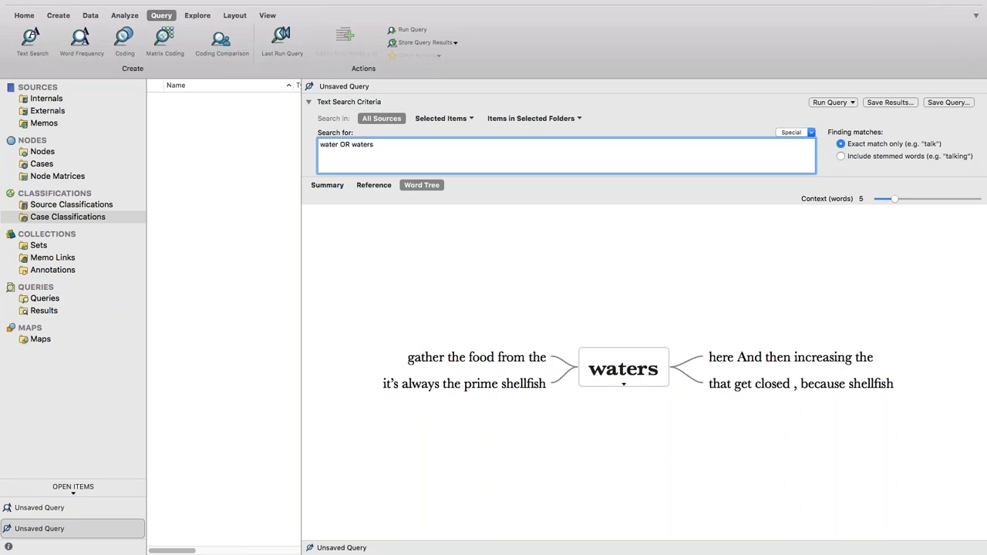
left_click(623, 374)
left_click(615, 432)
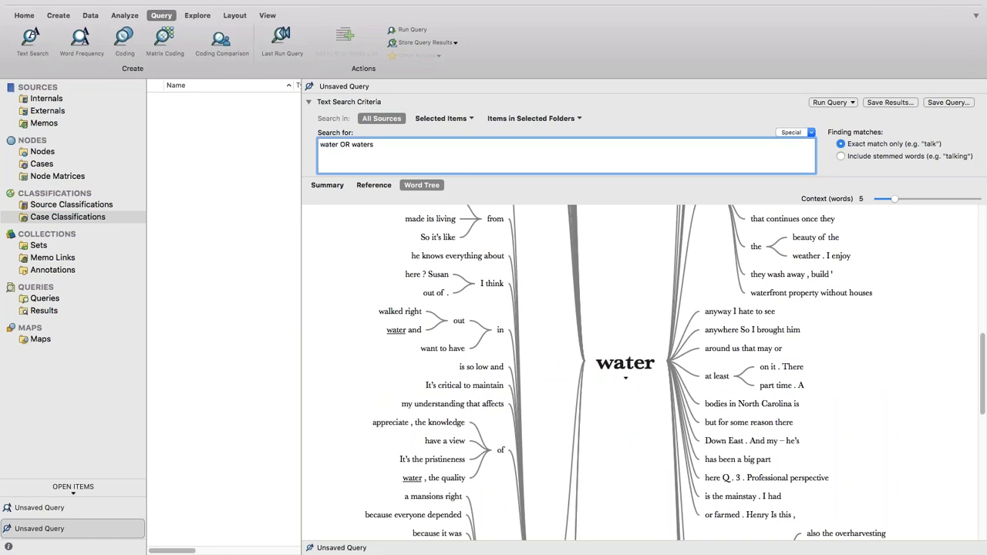
- Run a text search query for "water quality" from the "quality" branch of the word tree
scroll(368, 384, "up", 3)
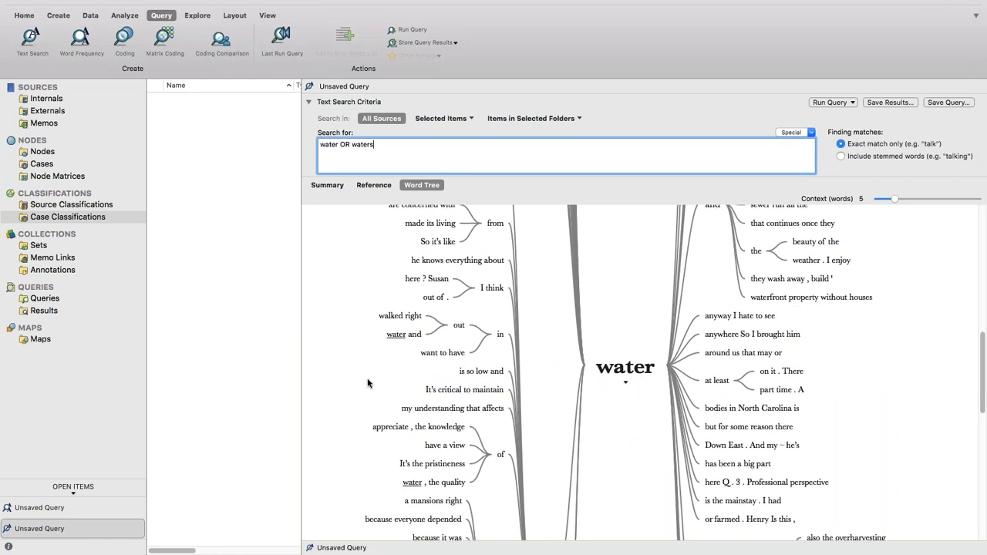
scroll(367, 383, "up", 6)
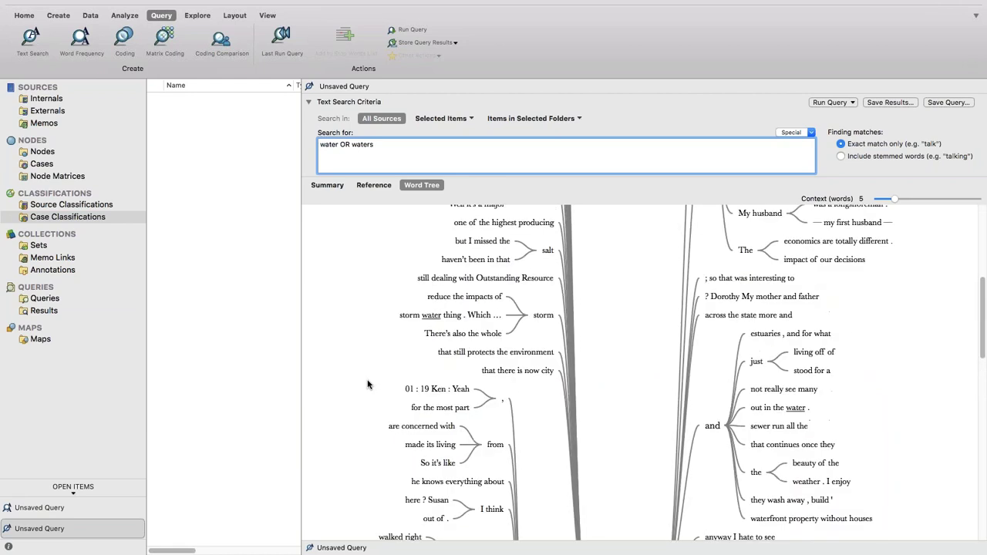
scroll(368, 383, "up", 4)
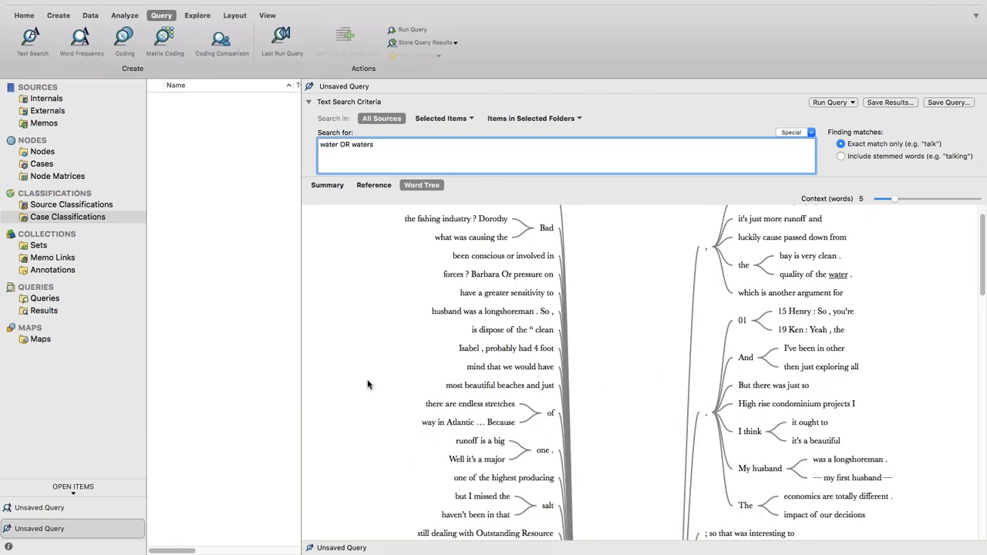
scroll(368, 384, "down", 18)
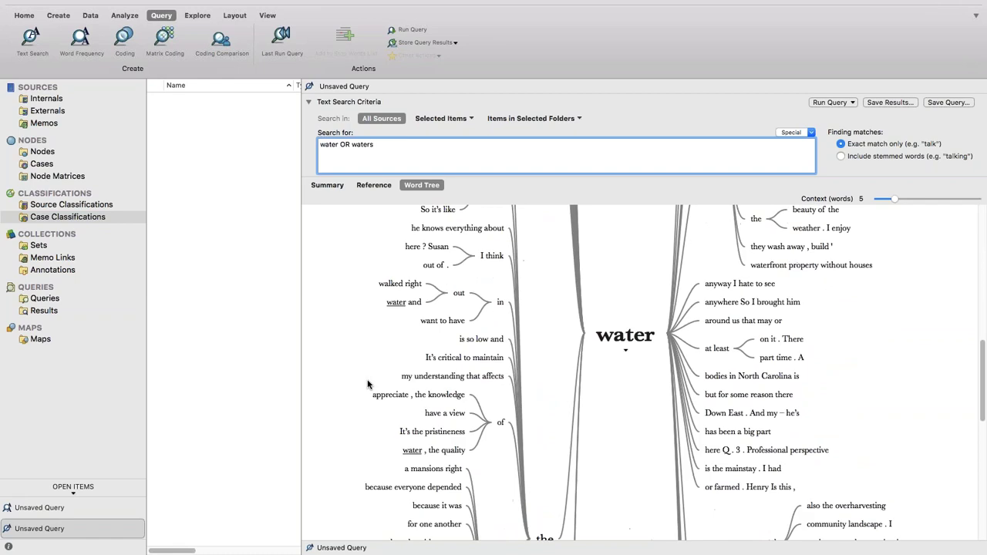
scroll(368, 384, "down", 3)
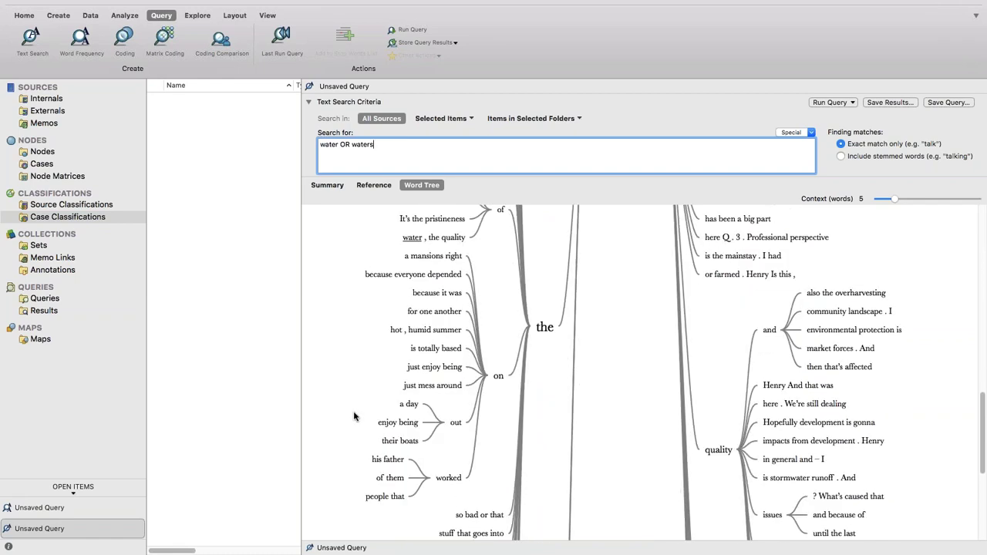
left_click(716, 451)
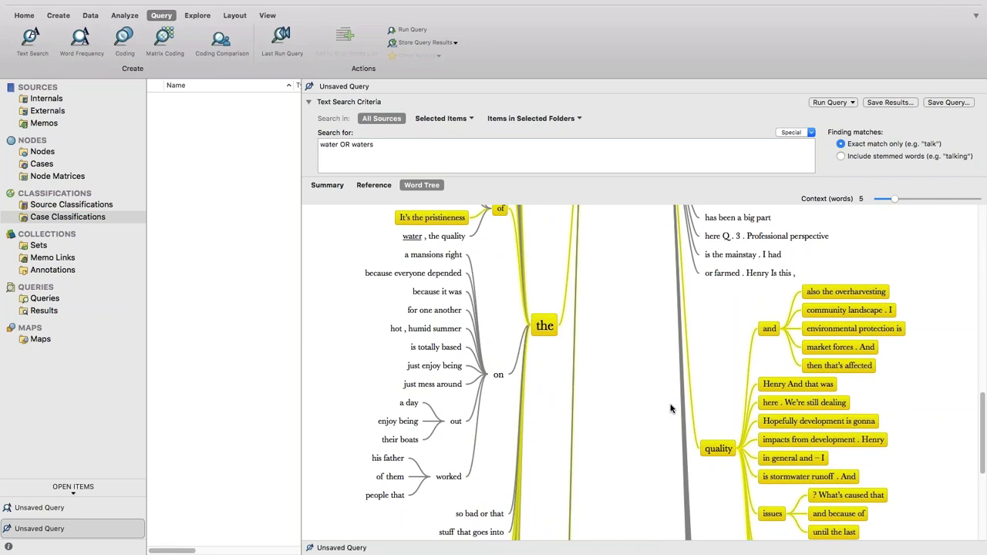
right_click(717, 448)
left_click(771, 474)
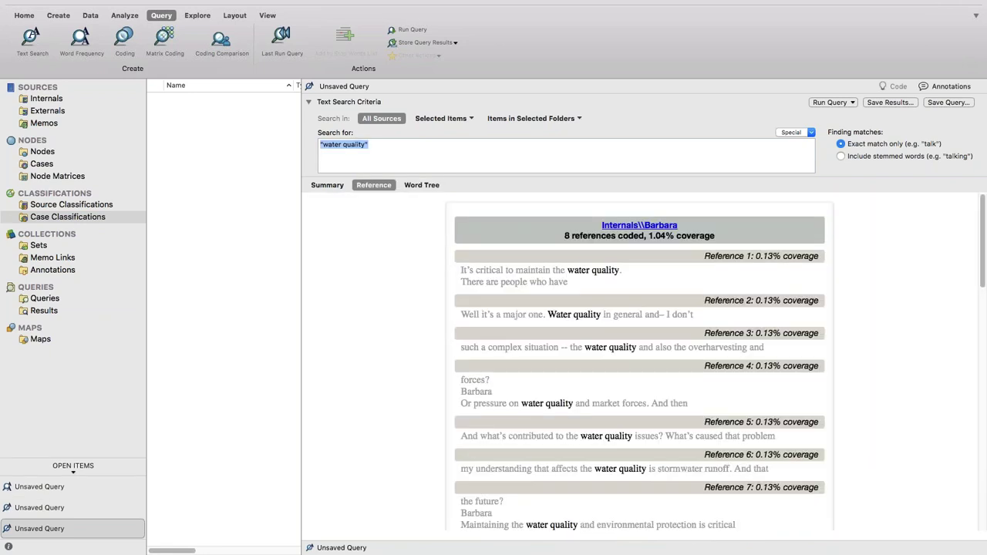
- Review the "water quality" search results as a source summary, as references and as a word tree
left_click(370, 145)
left_click(324, 186)
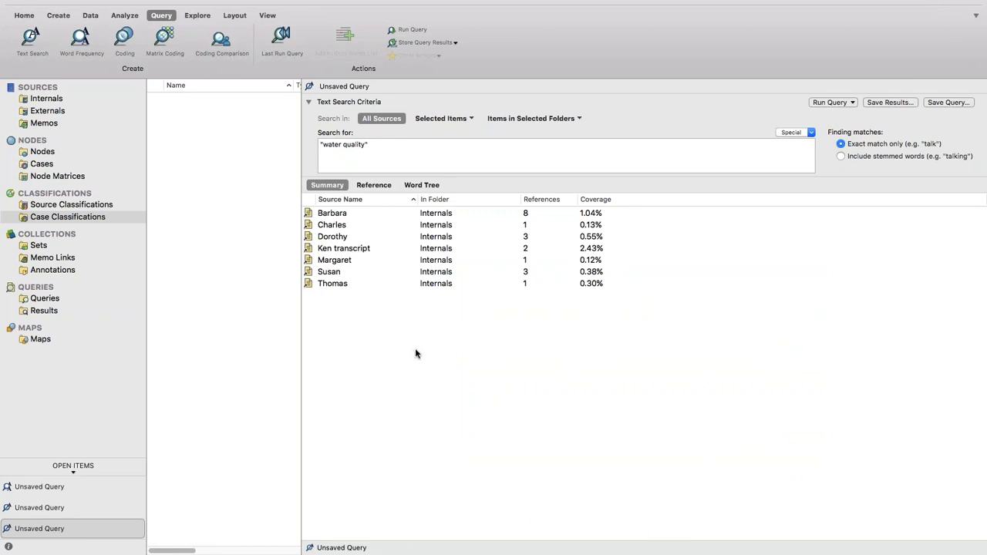
left_click(374, 185)
left_click(422, 185)
right_click(639, 471)
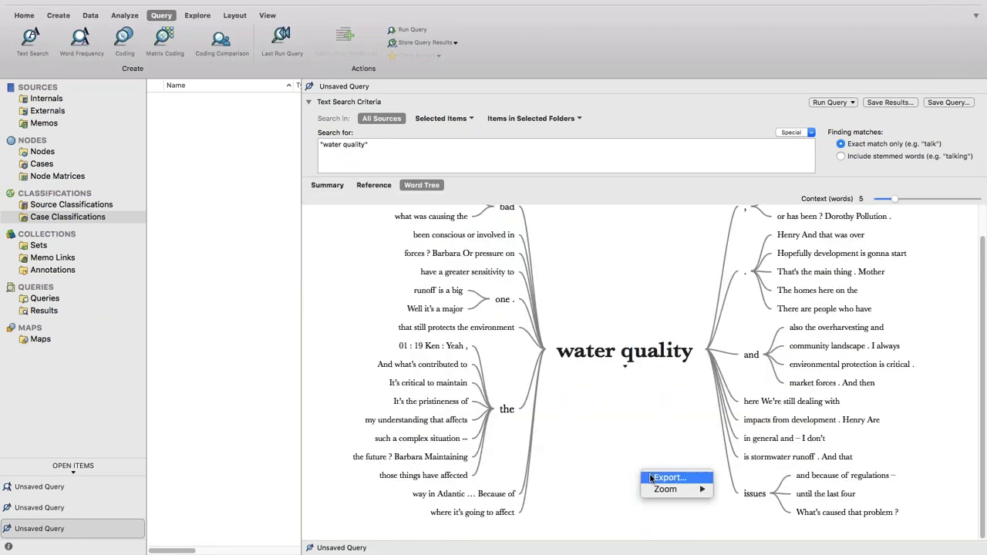
left_click(554, 497)
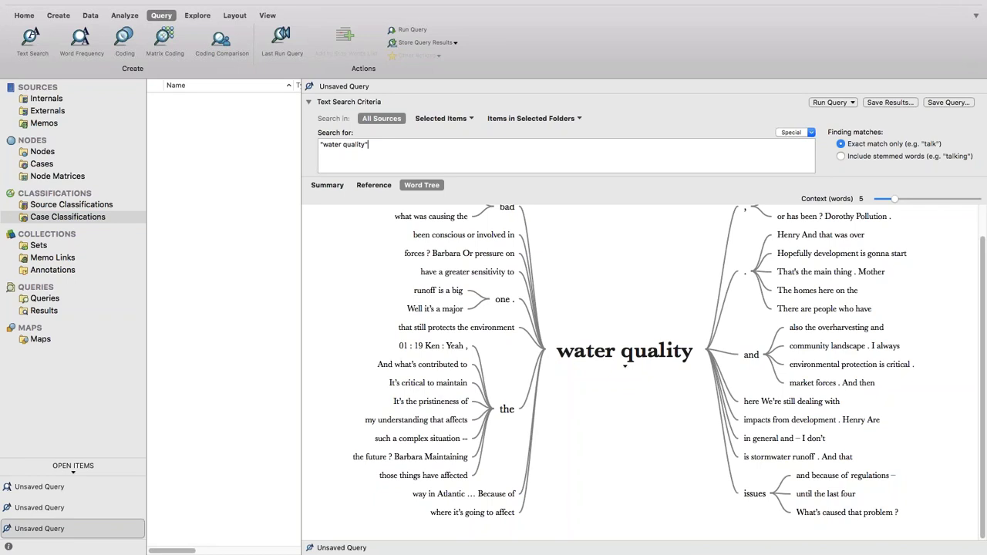
- Save the "water quality" search results as a new node named "Water Quality" in the Results folder
left_click(891, 103)
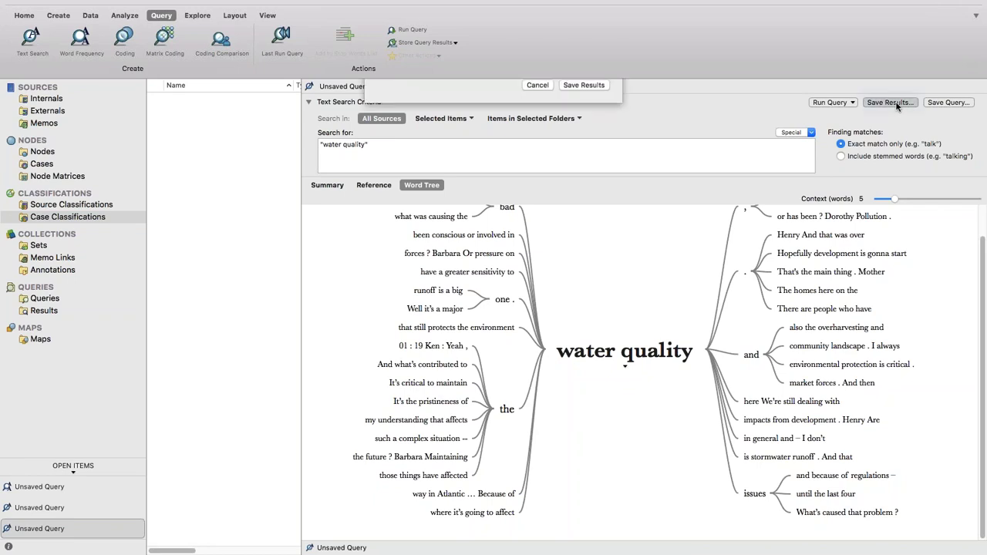
type("Water Quality")
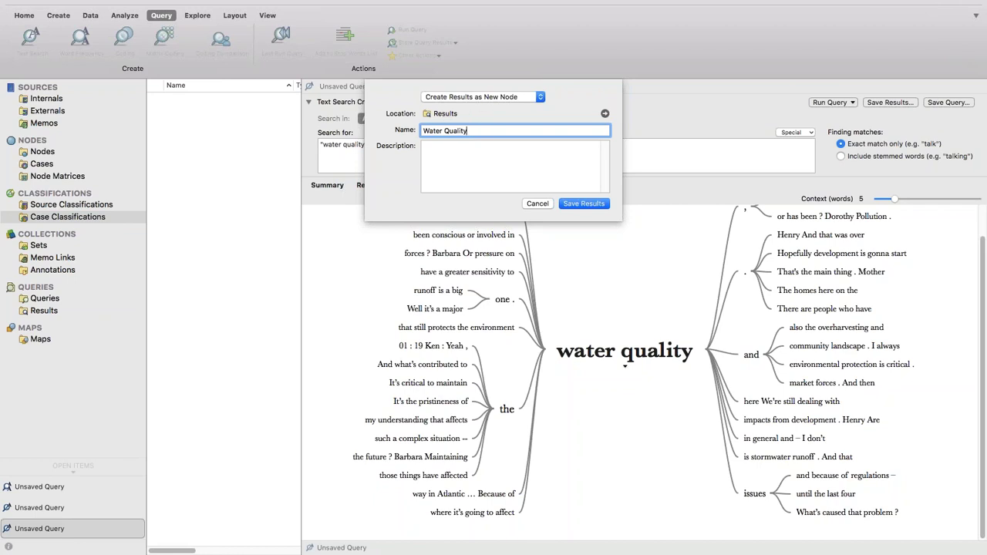
left_click(575, 203)
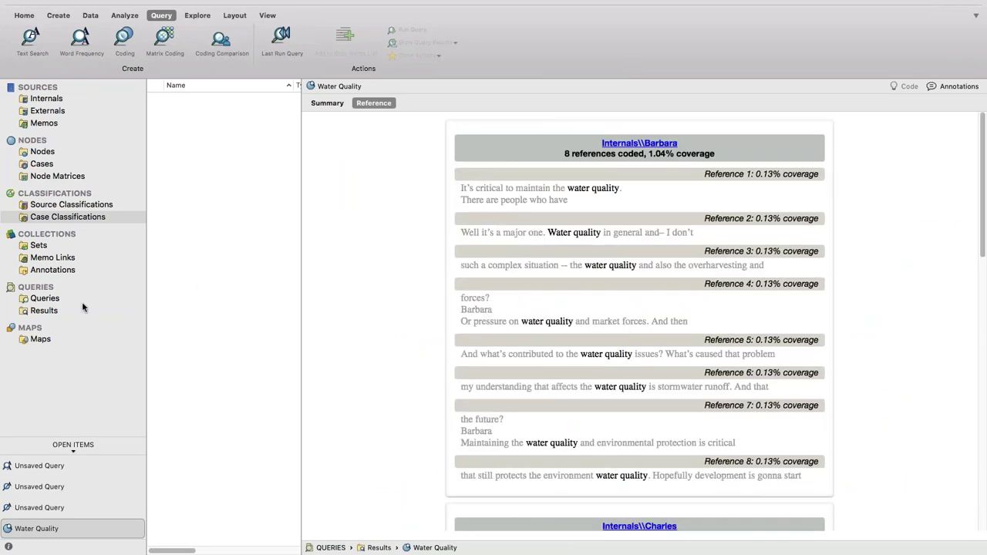
- Move the Water Quality node from the Results folder into the Nodes folder
left_click(81, 310)
left_click(199, 101)
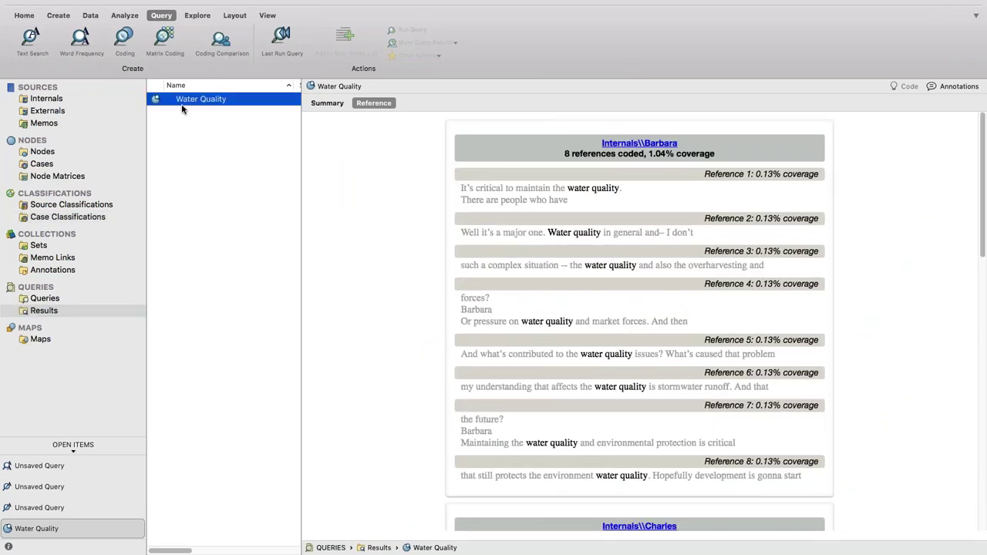
left_click_drag(203, 106, 52, 161)
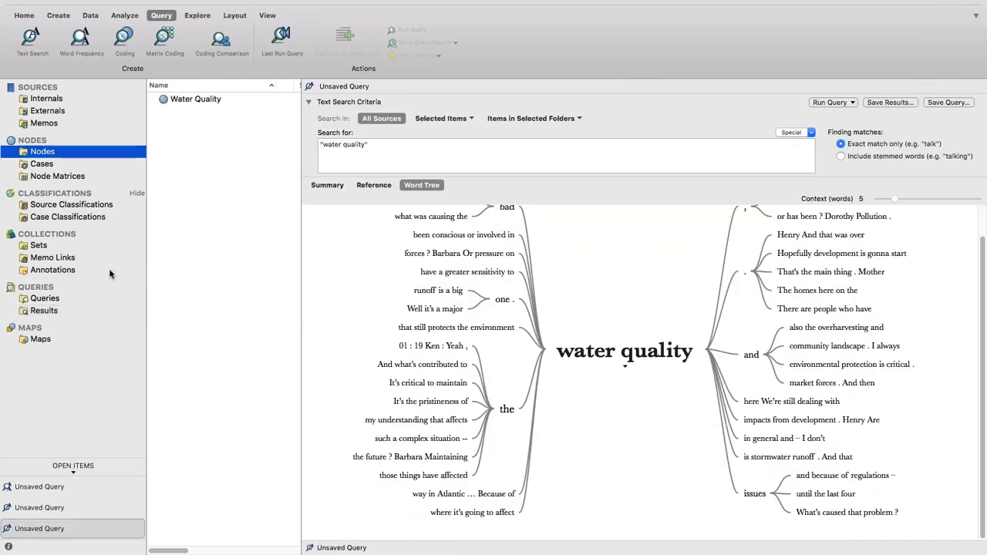
- Close all open items and open the Water Quality node to display its coded references
left_click(69, 468)
left_click(74, 482)
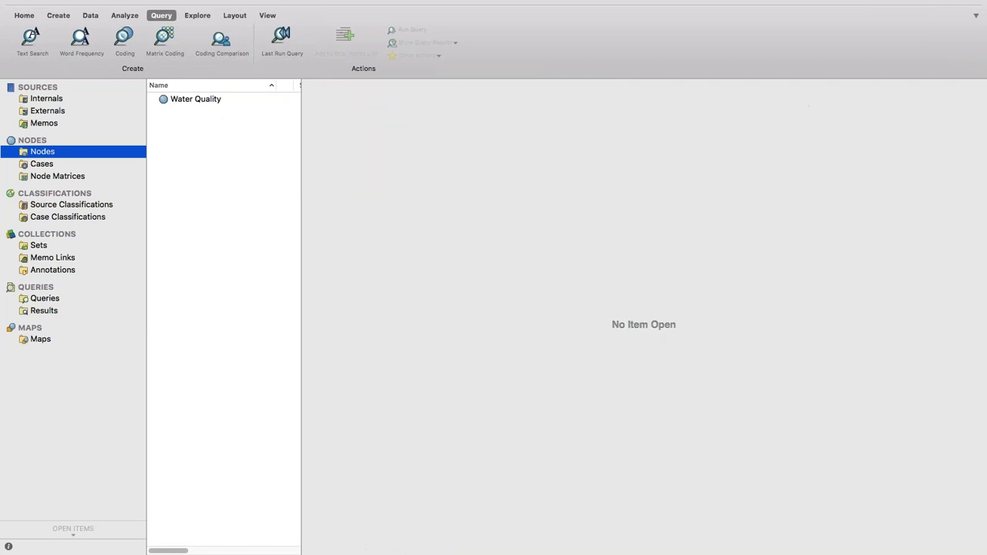
left_click_drag(301, 159, 510, 163)
left_click(327, 100)
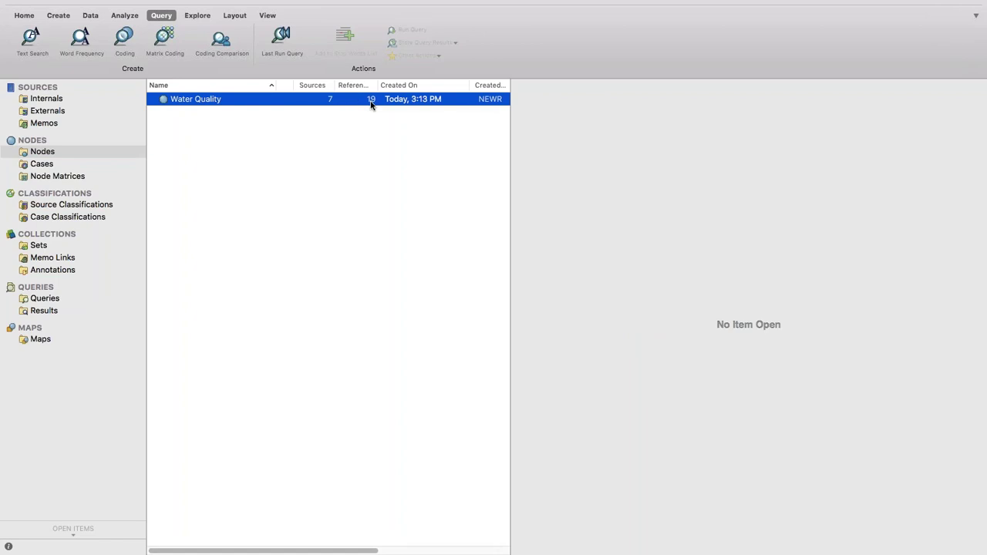
double_click(258, 106)
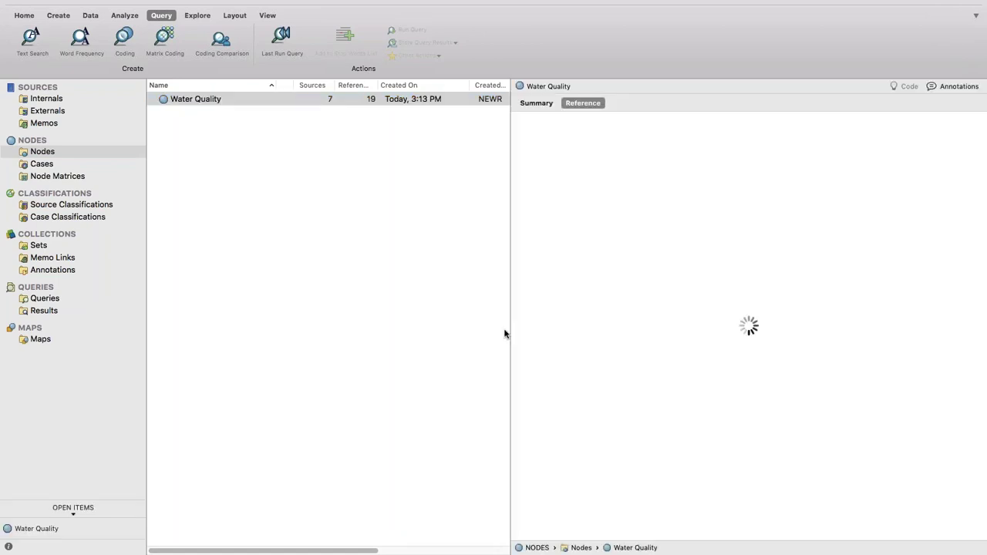
left_click_drag(511, 260, 368, 288)
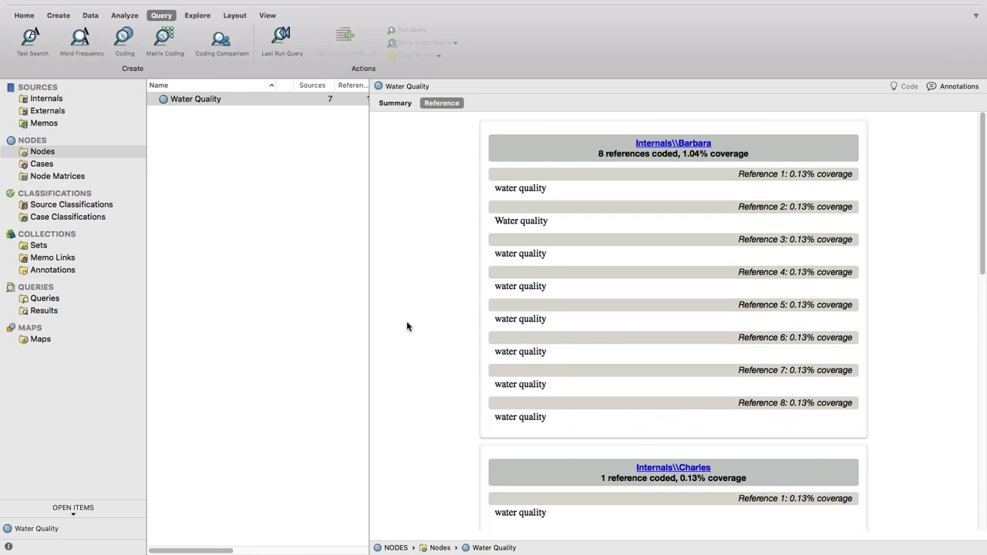
- Spread the coding of all references in the Water Quality node to the narrow context
key("super+a")
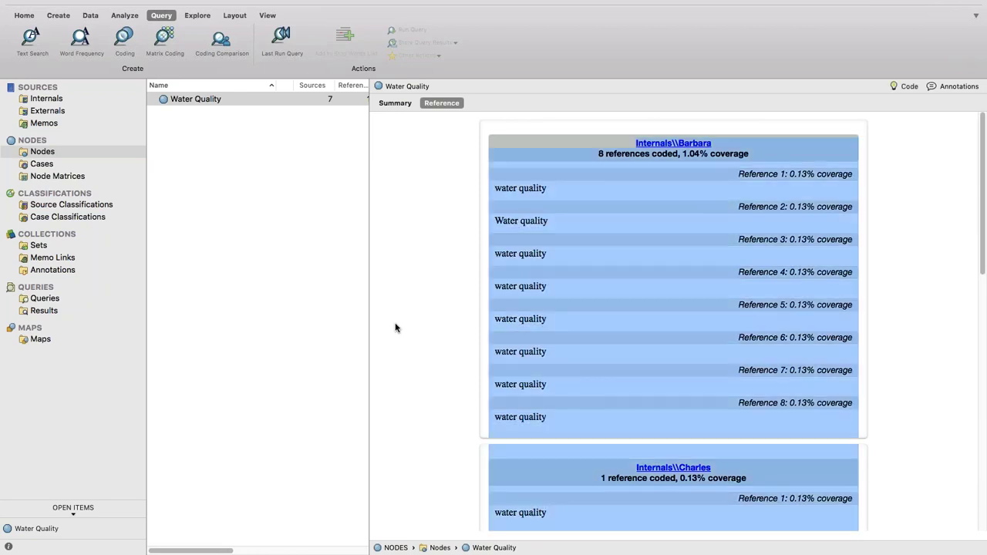
scroll(585, 298, "down", 1)
right_click(588, 293)
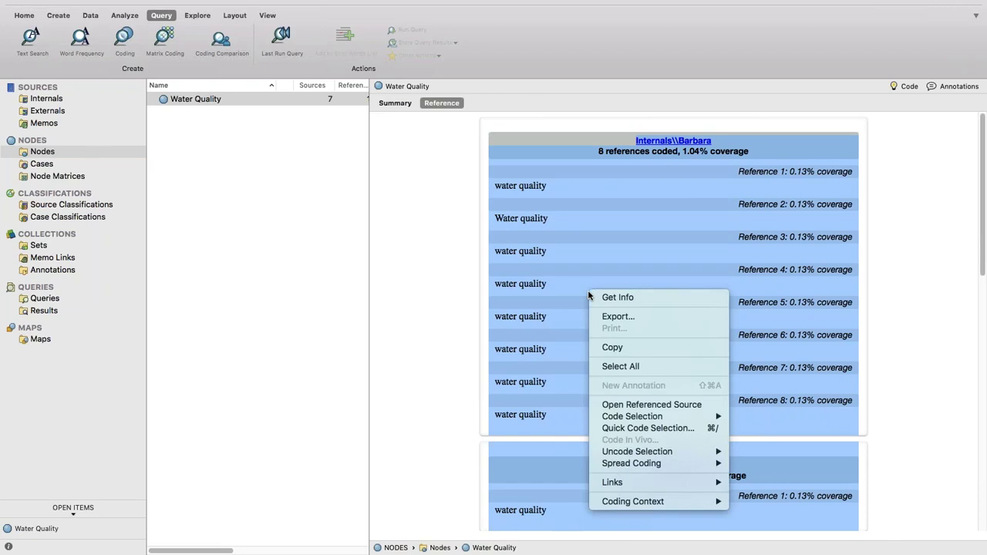
mouse_move(623, 466)
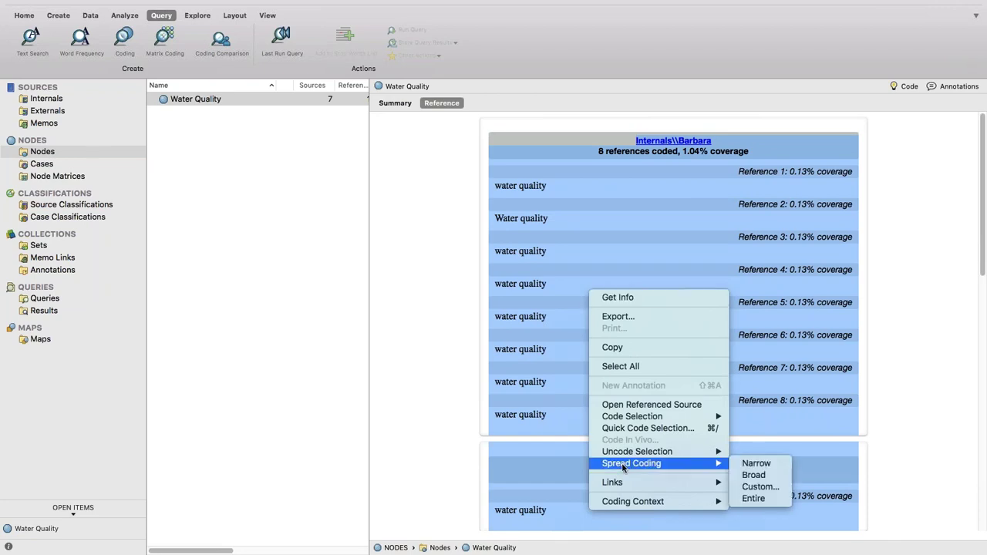
left_click(771, 463)
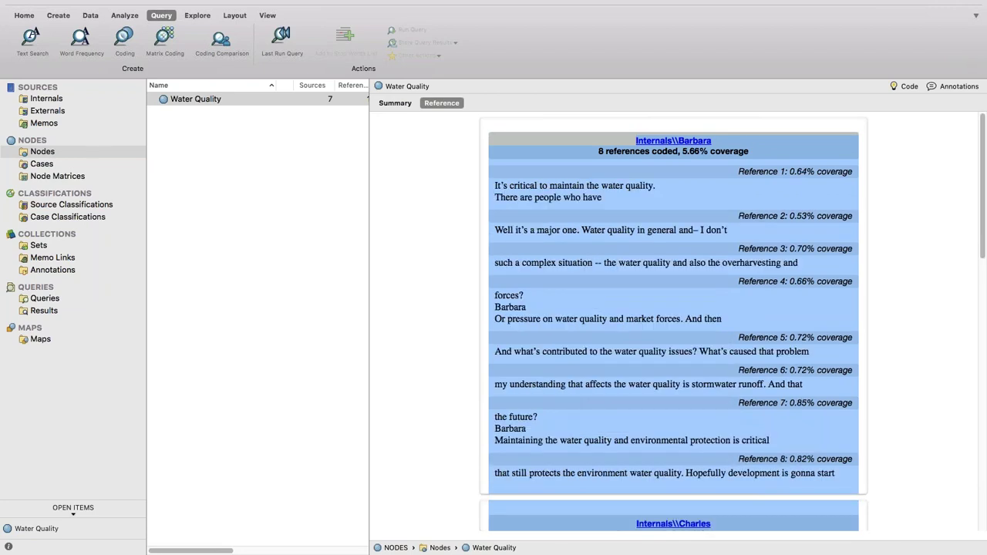
left_click(444, 319)
- Open the first source listed in the Water Quality node and examine its highlighted coded passages in context
scroll(457, 308, "down", 1)
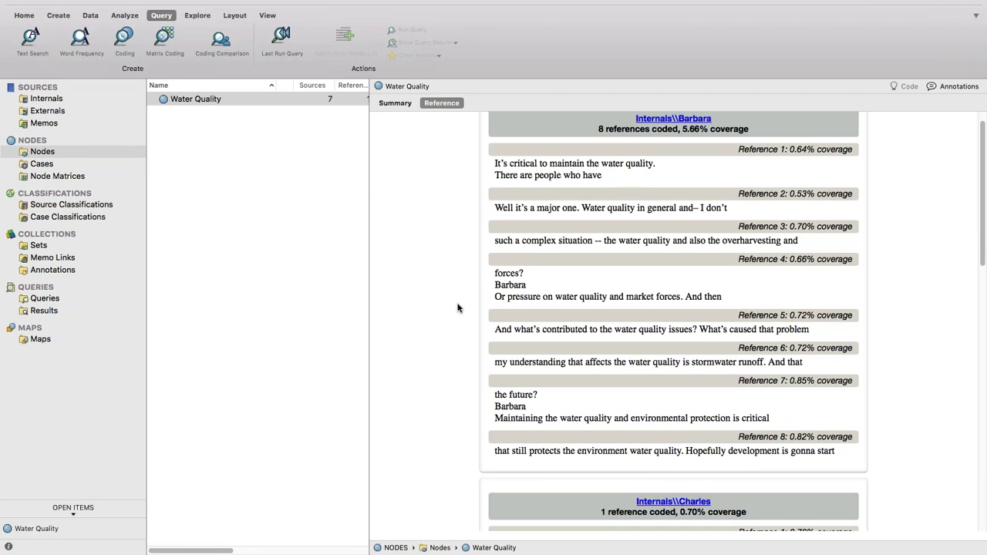
scroll(457, 307, "up", 1)
left_click(673, 143)
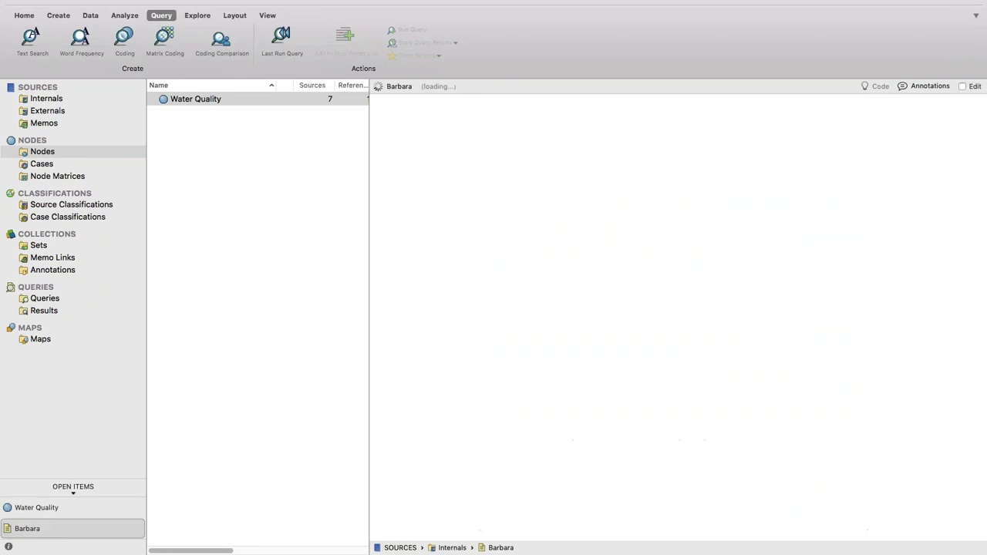
scroll(586, 316, "down", 3)
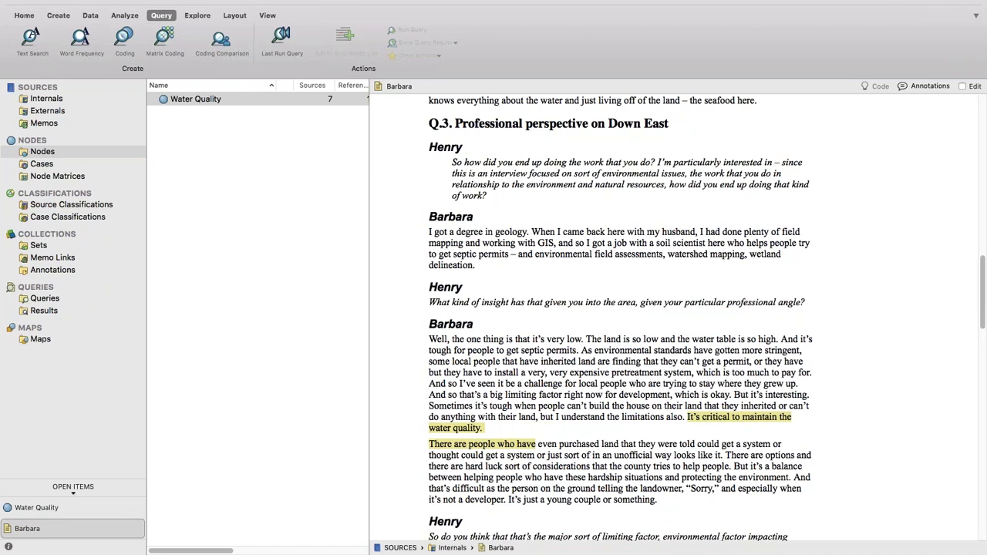
- Show coding stripes beside the open interview transcript for the nodes and case that code it
scroll(617, 316, "down", 5)
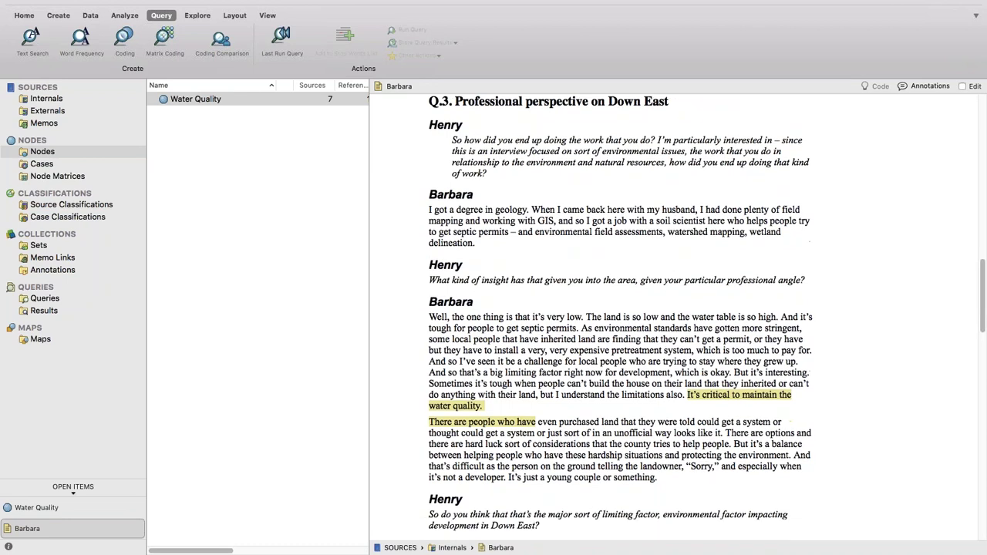
scroll(617, 308, "up", 3)
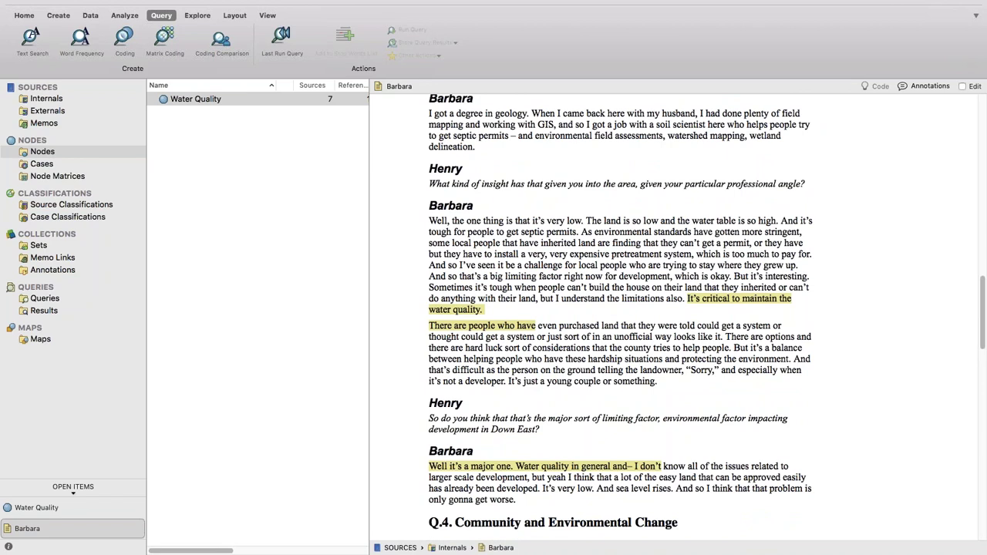
left_click(266, 15)
left_click(189, 42)
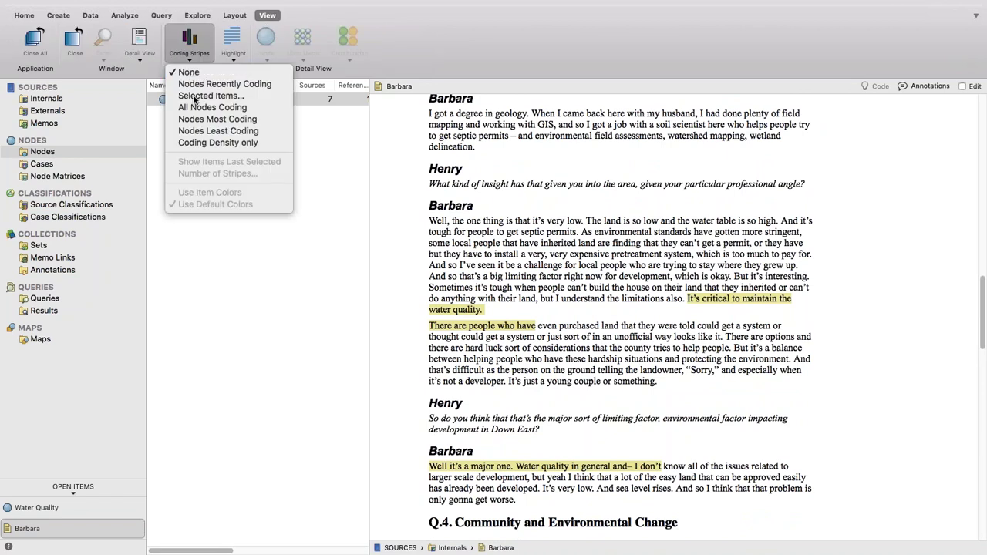
left_click(194, 96)
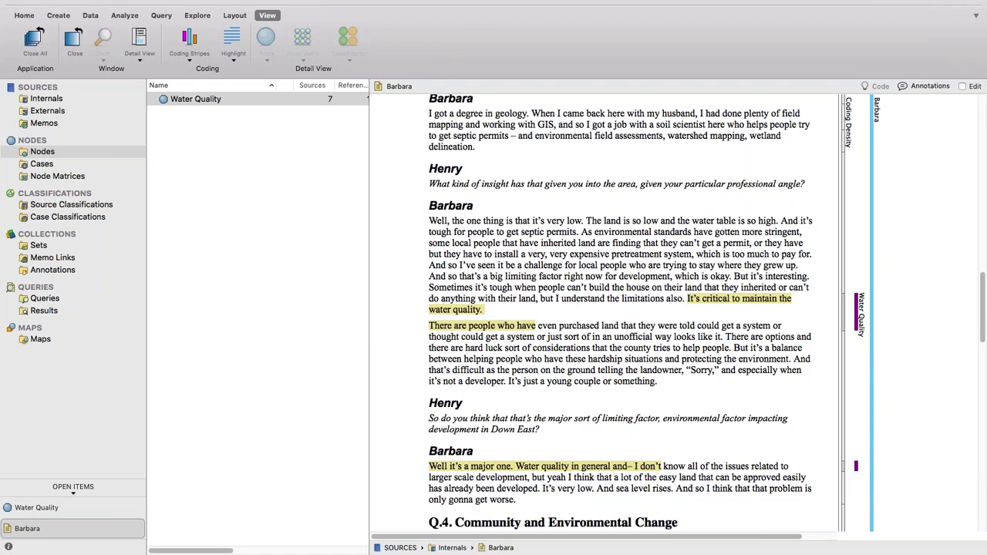
- Code the interviewee's full two-paragraph answer about land, septic permits and hardship cases at the existing Water Quality node
left_click_drag(657, 381, 389, 222)
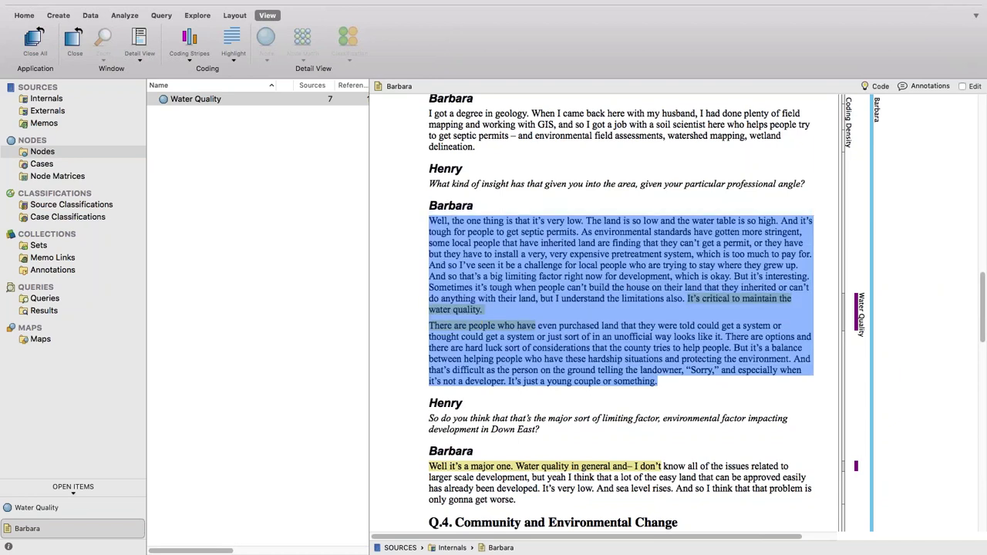
left_click(876, 85)
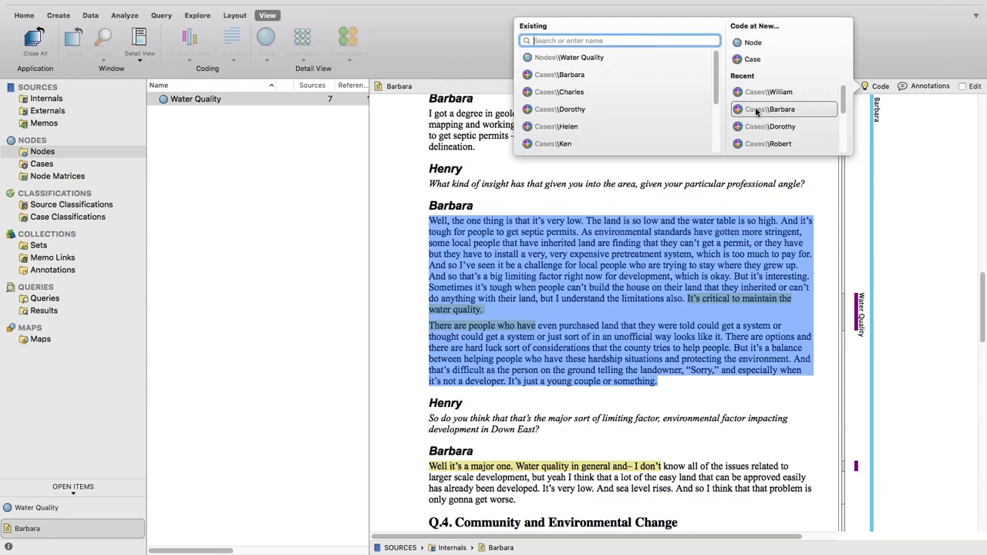
left_click(609, 59)
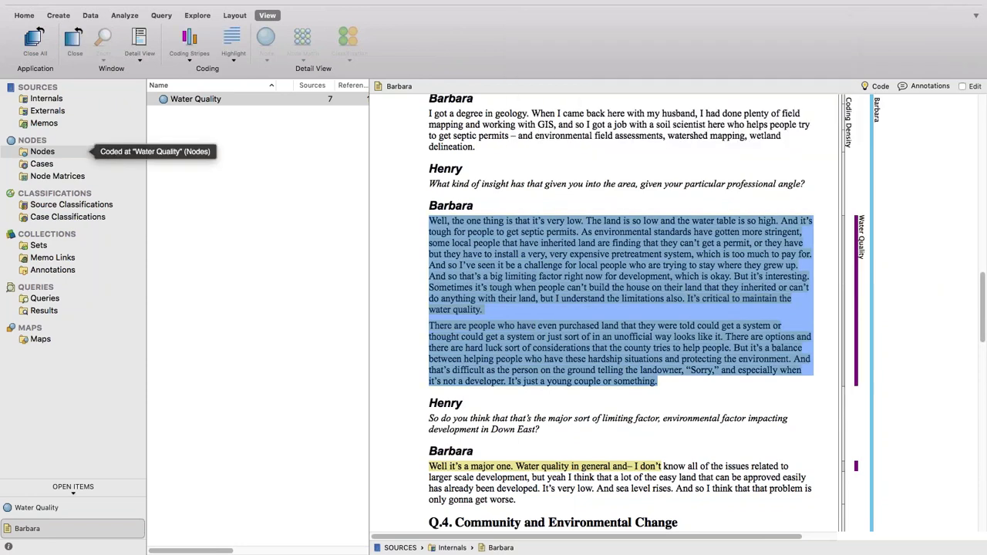
left_click(585, 406)
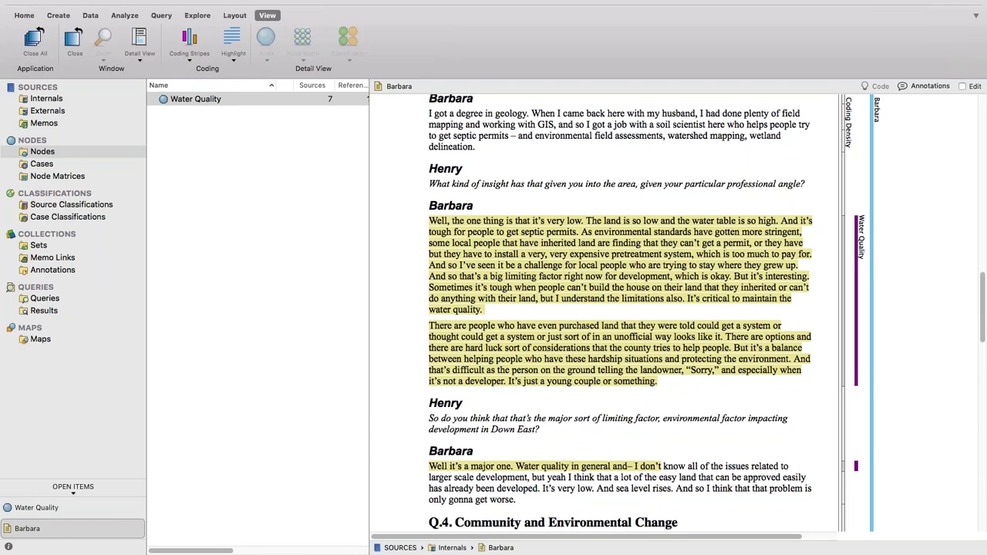
- Check the coded references in the Water Quality node, return to the interview transcript and turn off its coding highlight
left_click(70, 508)
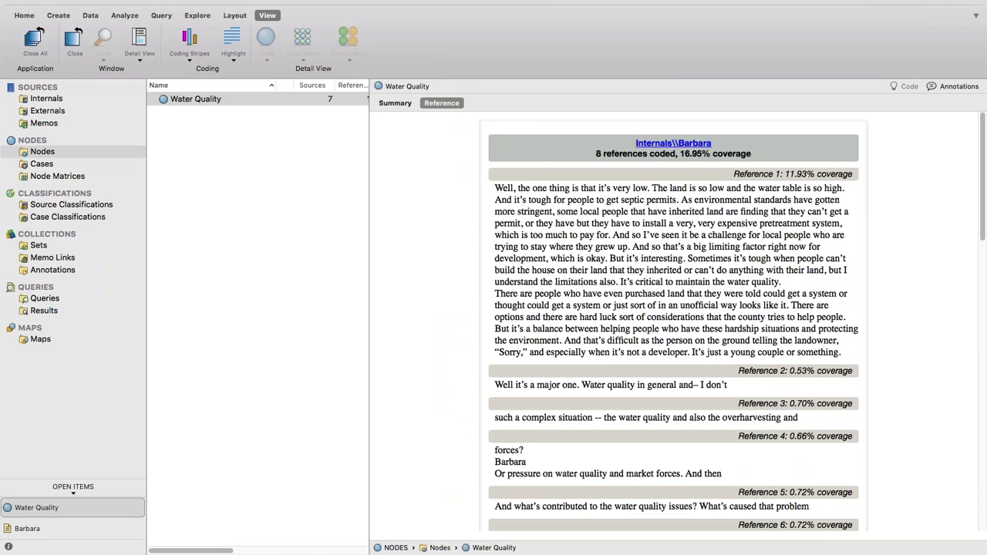
left_click(46, 529)
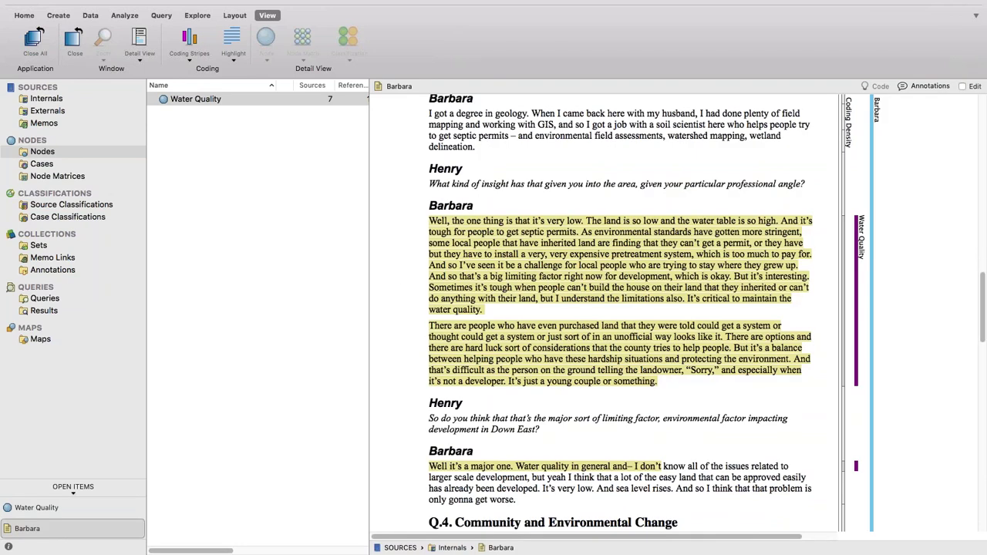
left_click(233, 45)
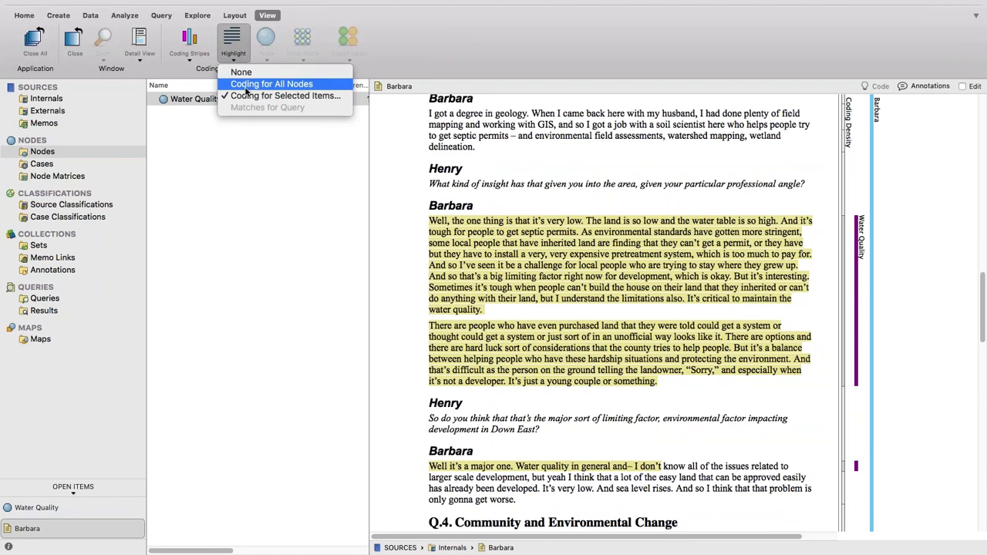
left_click(242, 73)
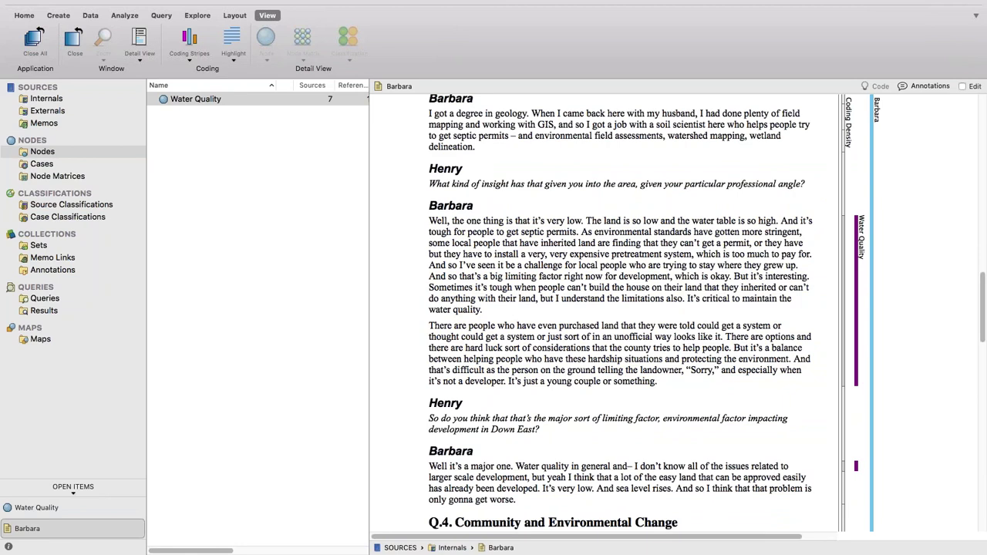
- Code the passage from "And so that's a big limiting factor" to "water quality" at a new node named Development, and review that node's reference
left_click_drag(430, 276, 487, 308)
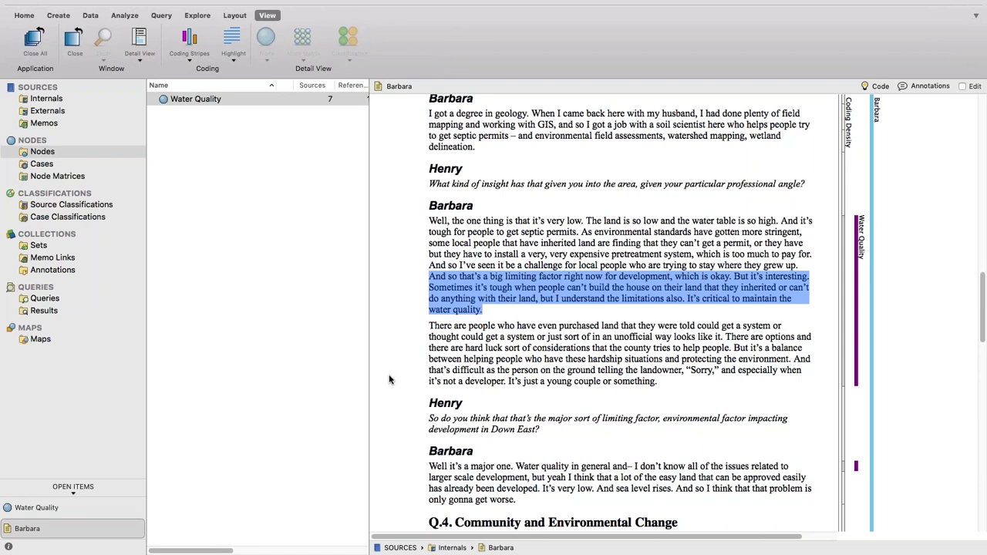
left_click(878, 88)
type("Development")
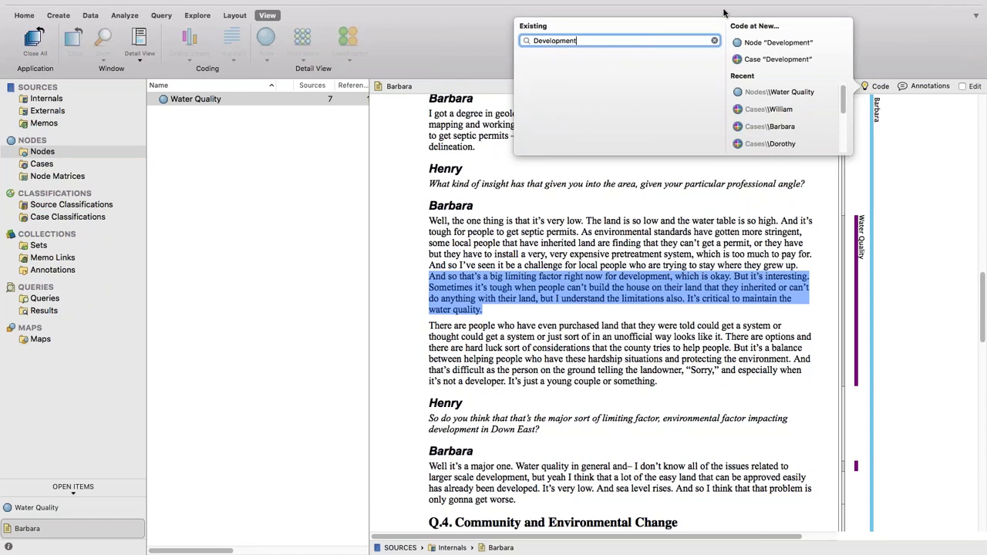
left_click(775, 42)
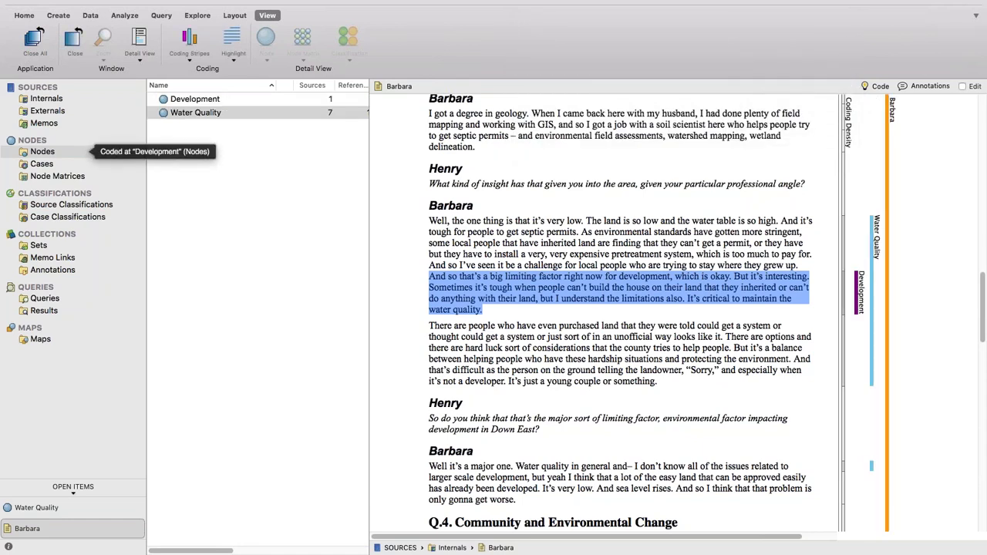
left_click(508, 310)
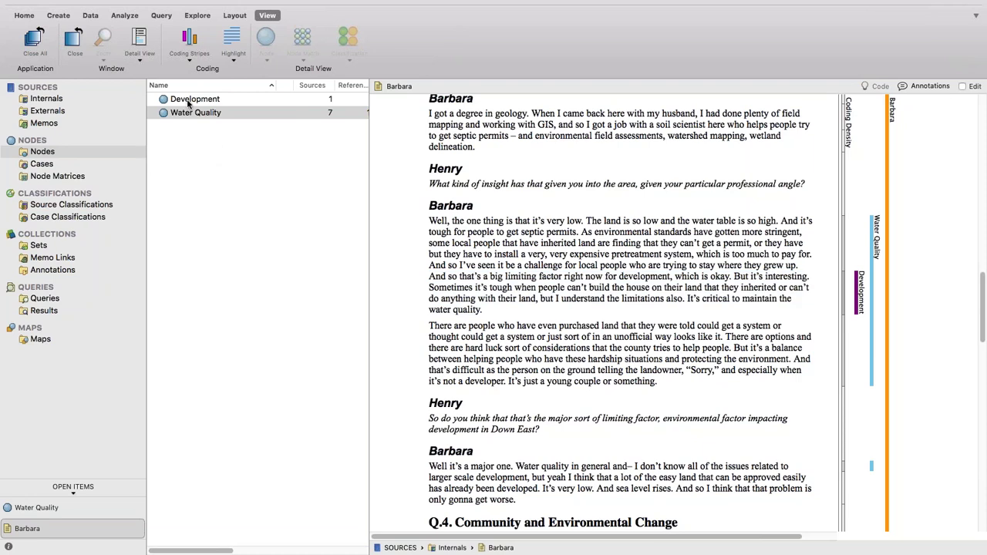
double_click(188, 103)
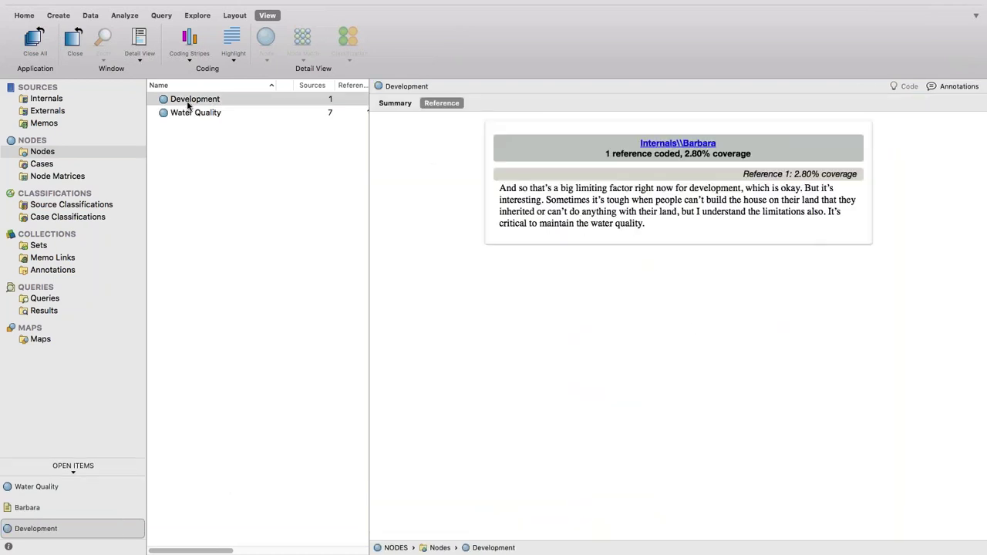
left_click(85, 509)
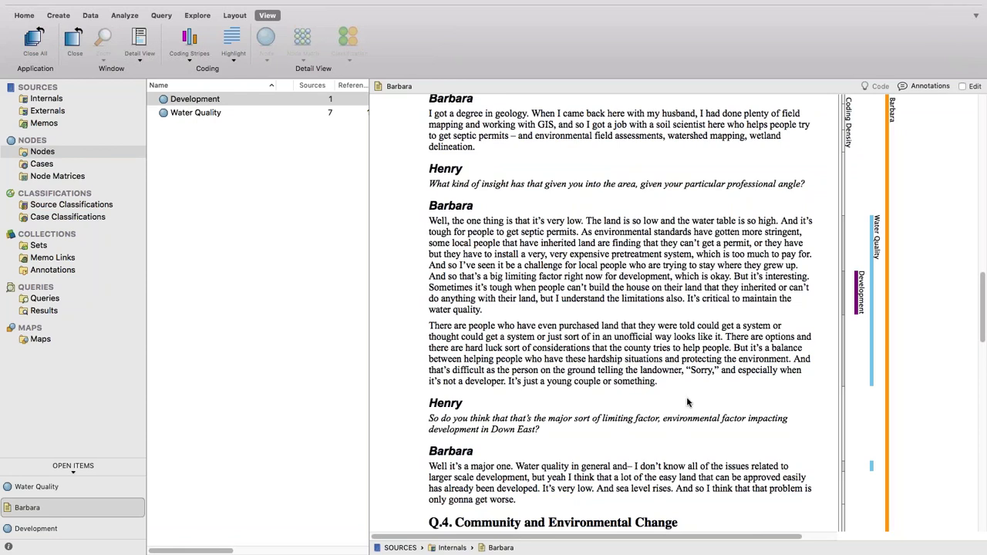
- Uncode the transcript paragraph beginning "There are people who have even purchased land" from the Water Quality node
left_click_drag(688, 402, 422, 325)
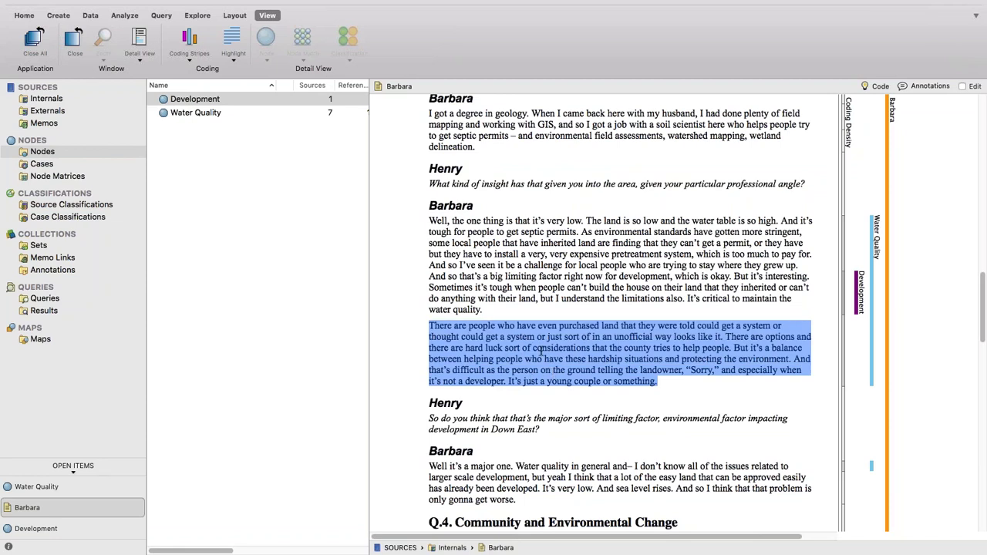
right_click(542, 351)
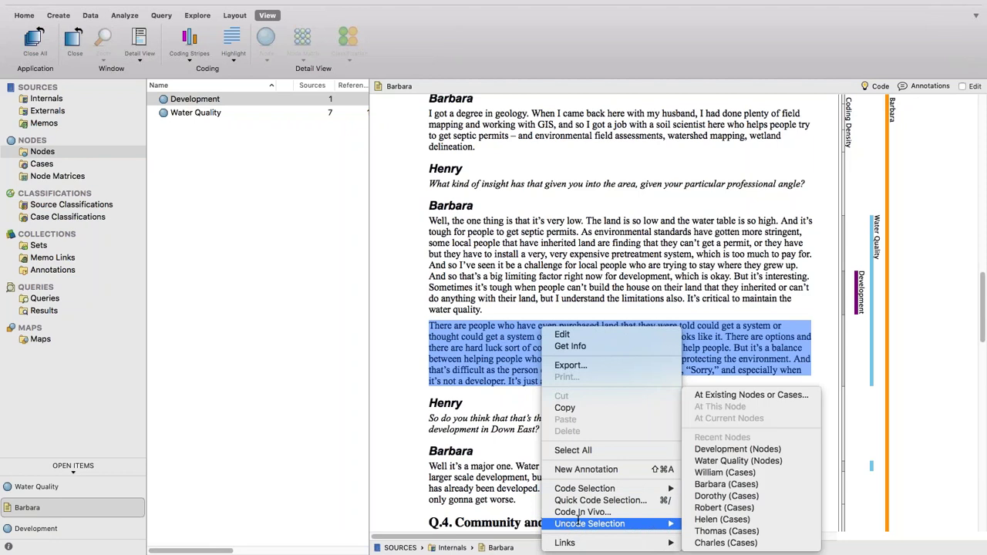
mouse_move(667, 518)
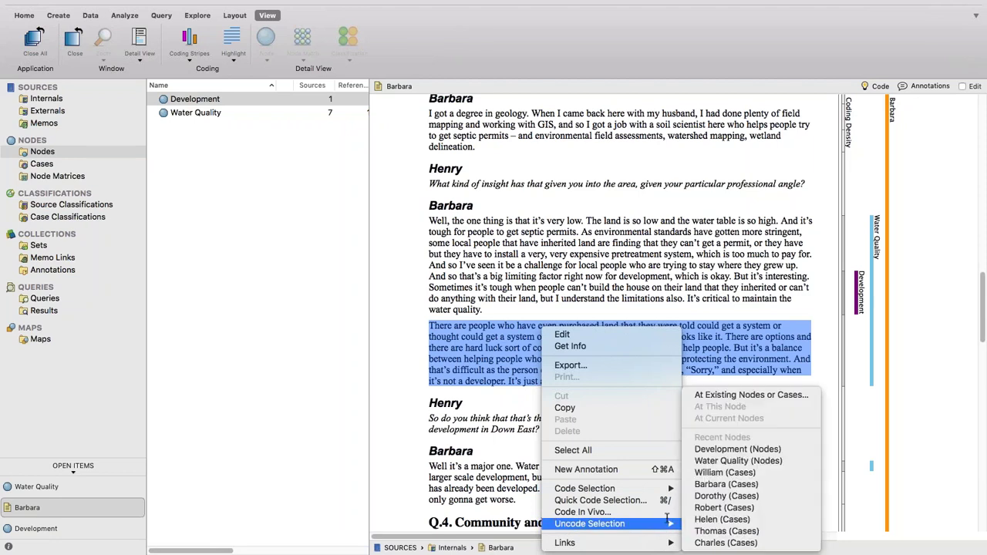
left_click(738, 449)
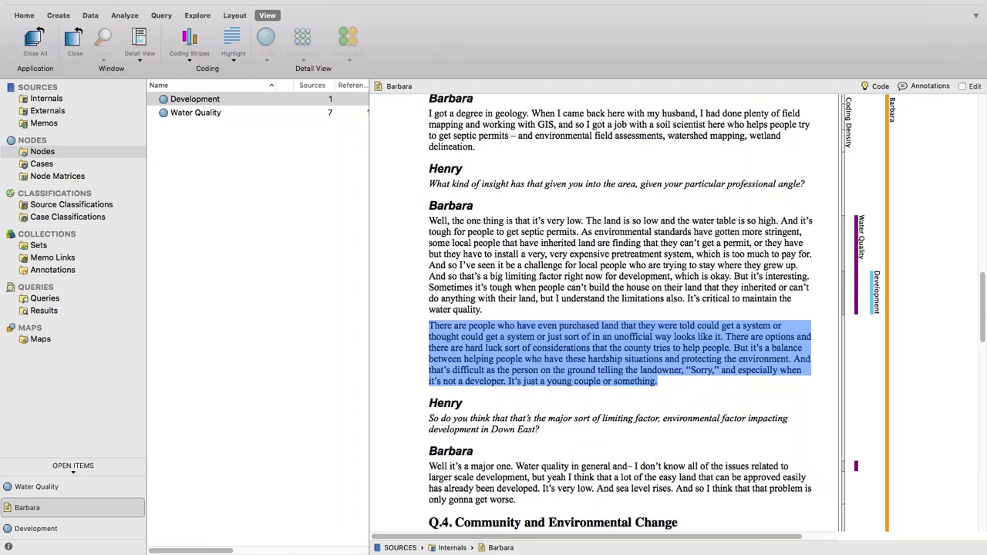
- Create a mind map named "ideas about coding" in the Maps folder
left_click(39, 341)
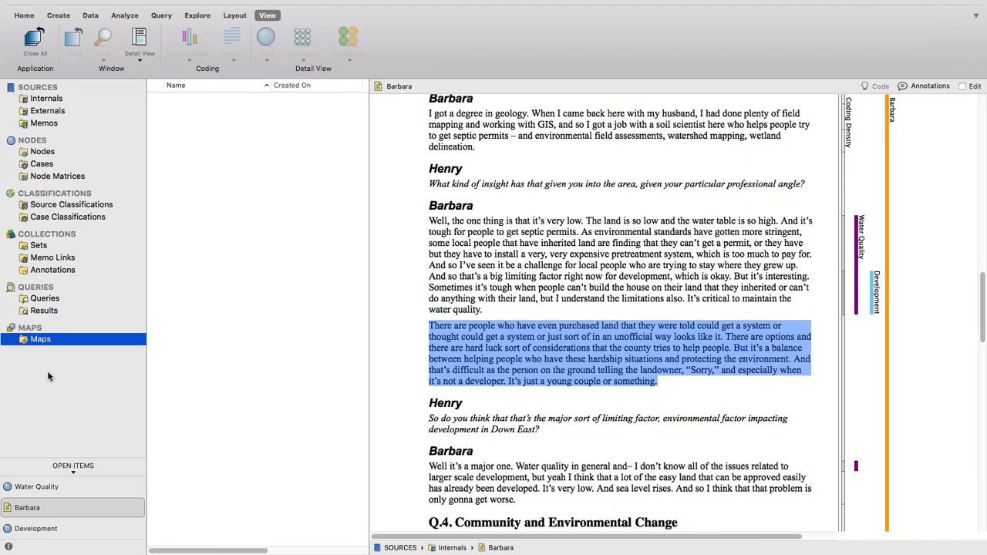
left_click(197, 15)
left_click(42, 52)
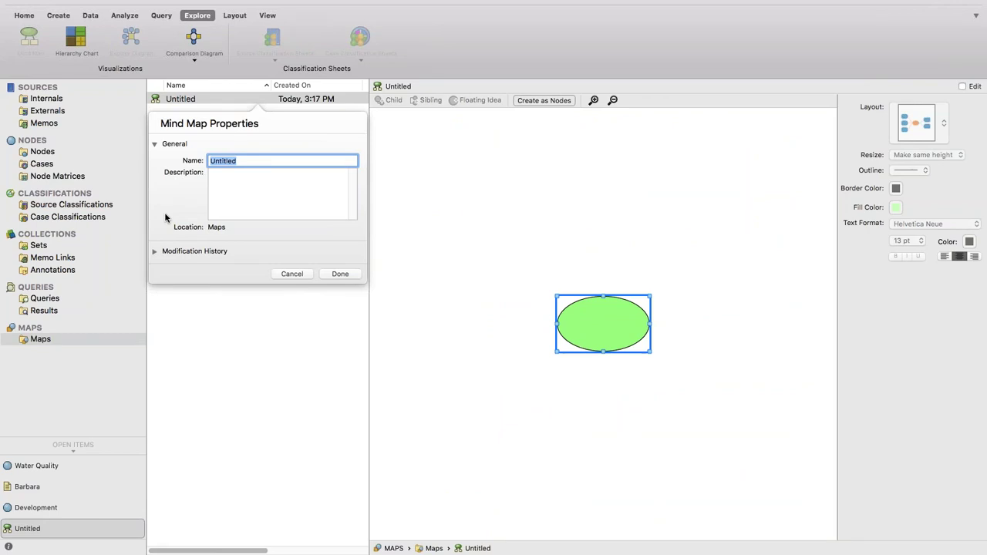
type("ideas about coding")
left_click(340, 273)
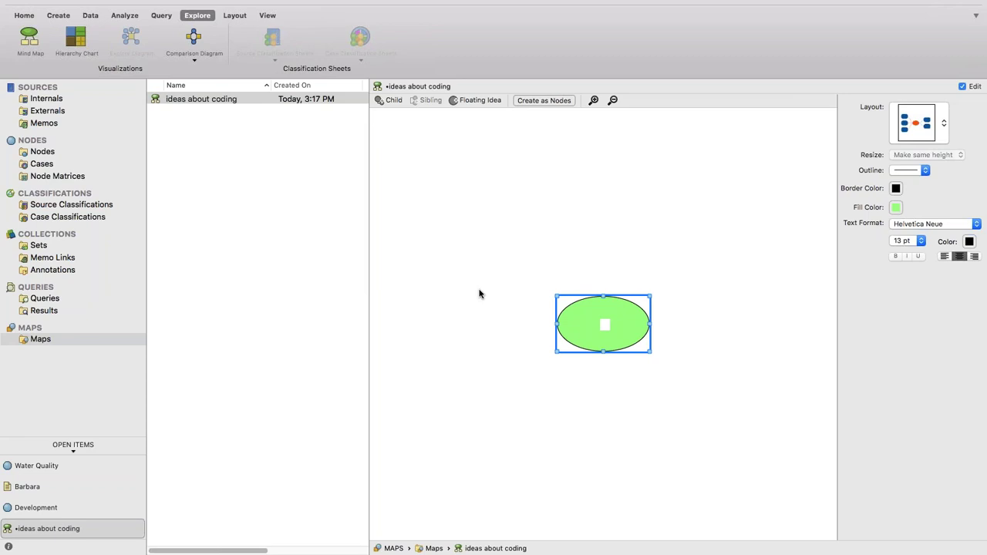
- Label the mind map's central idea "Environmental Change Down East" and add a child idea named "Natural Environment" to it
type("Environ")
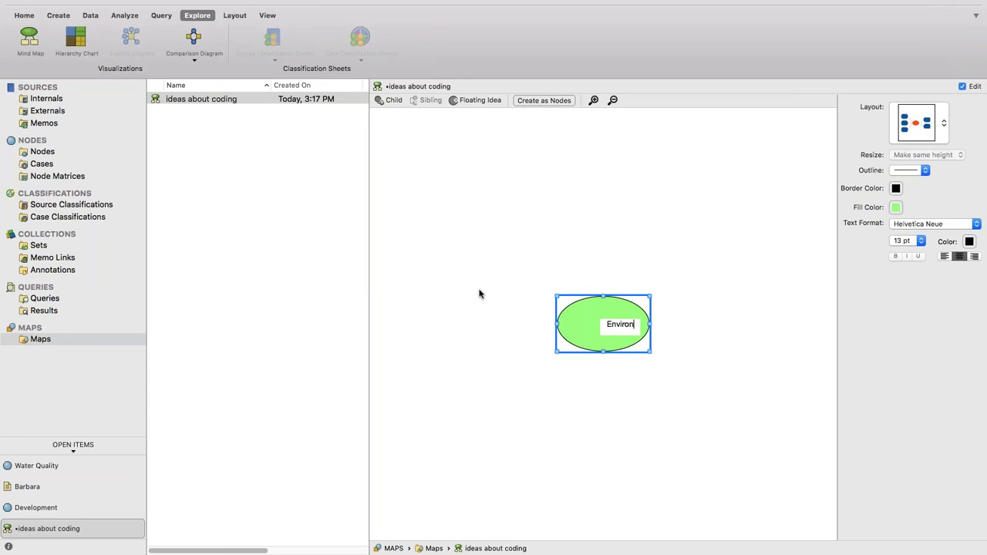
type("mental Change Down E")
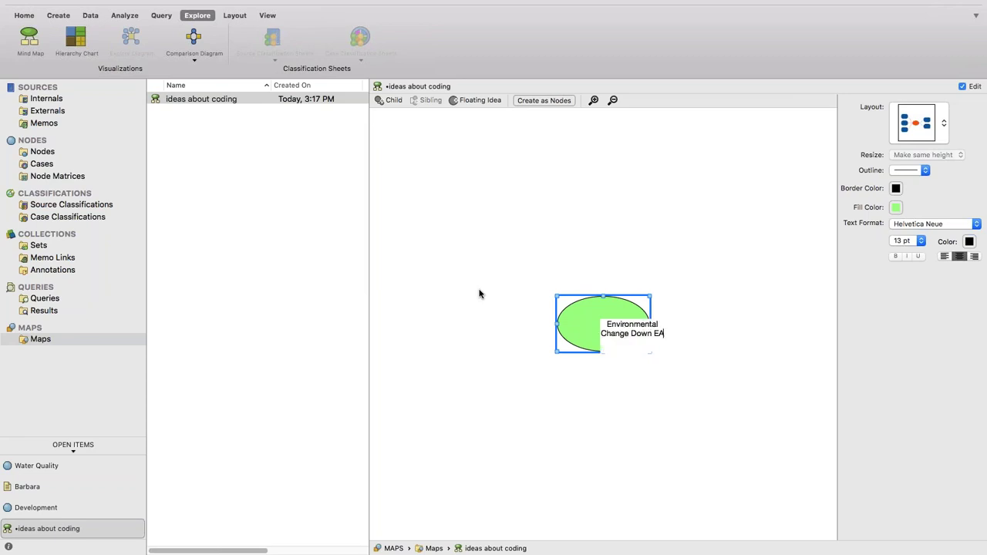
type("ast")
key("Return")
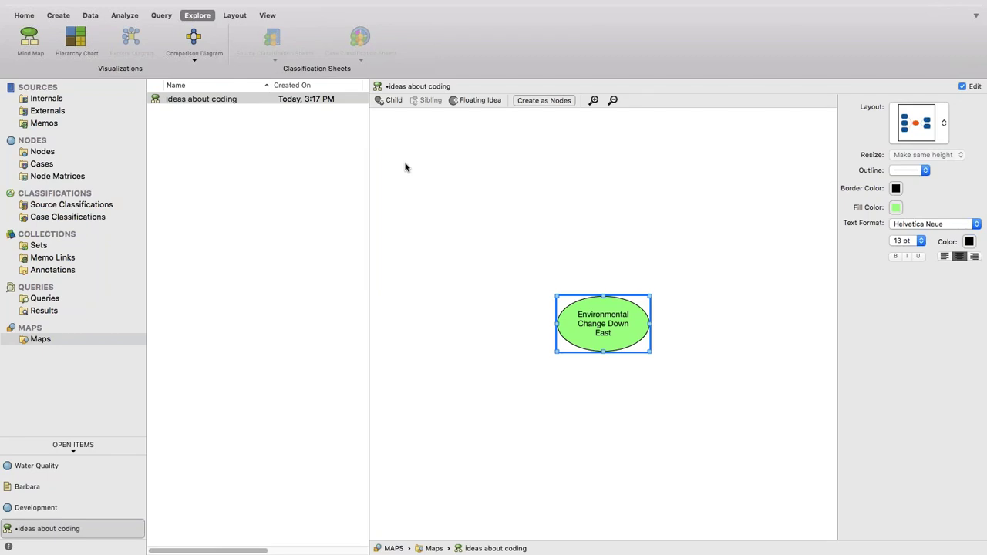
left_click(381, 102)
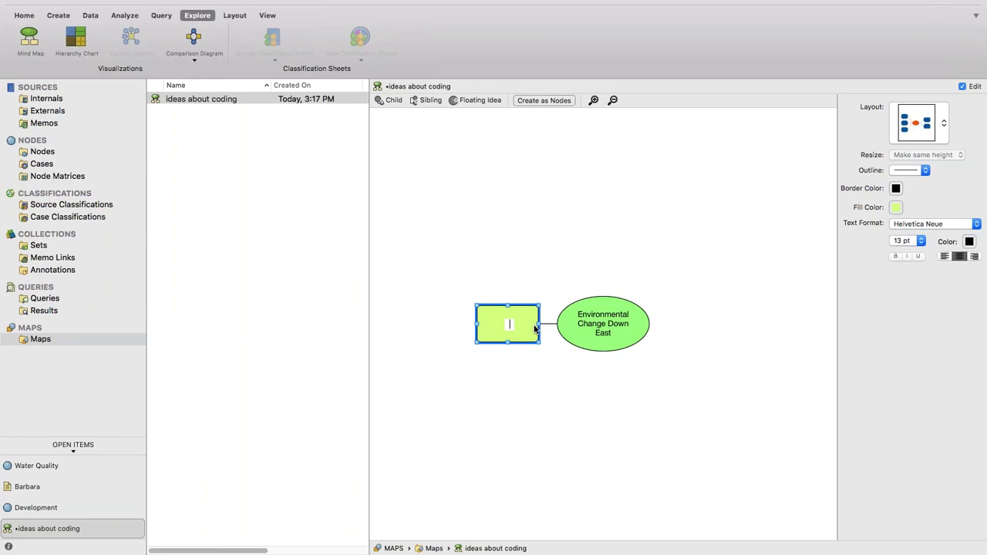
type("Natural Environment")
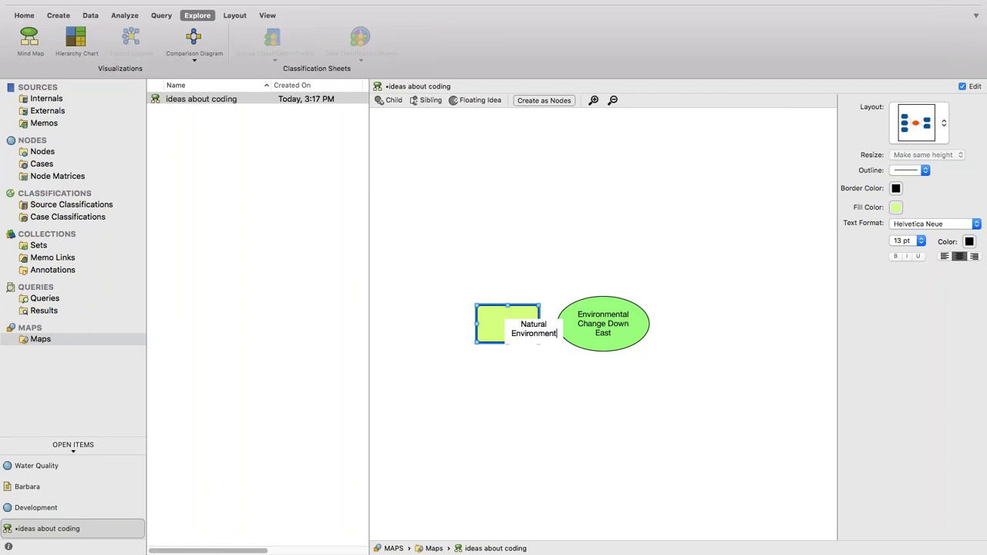
key("Return")
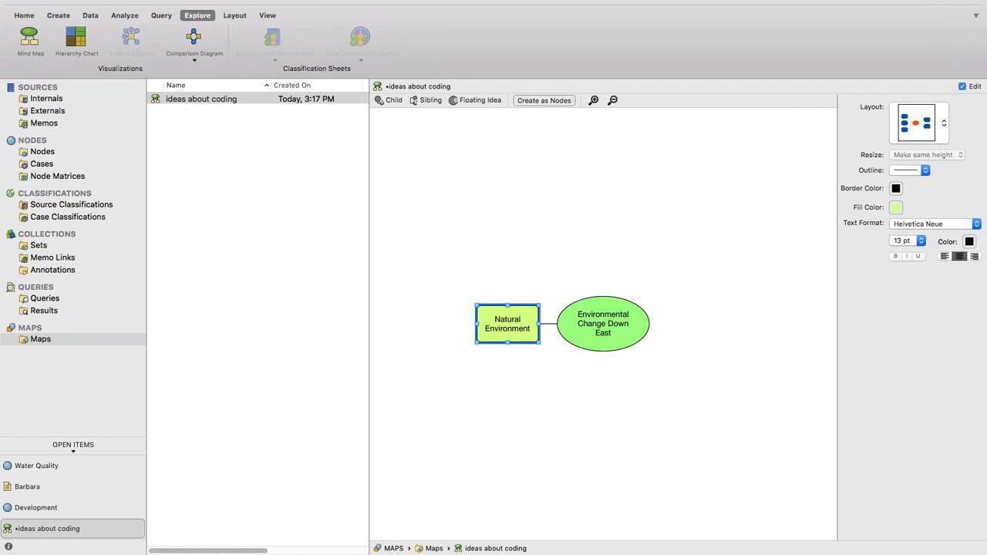
- Add three child ideas under Natural Environment in the mind map: Water Quality, Landscape and Habitat
left_click(382, 102)
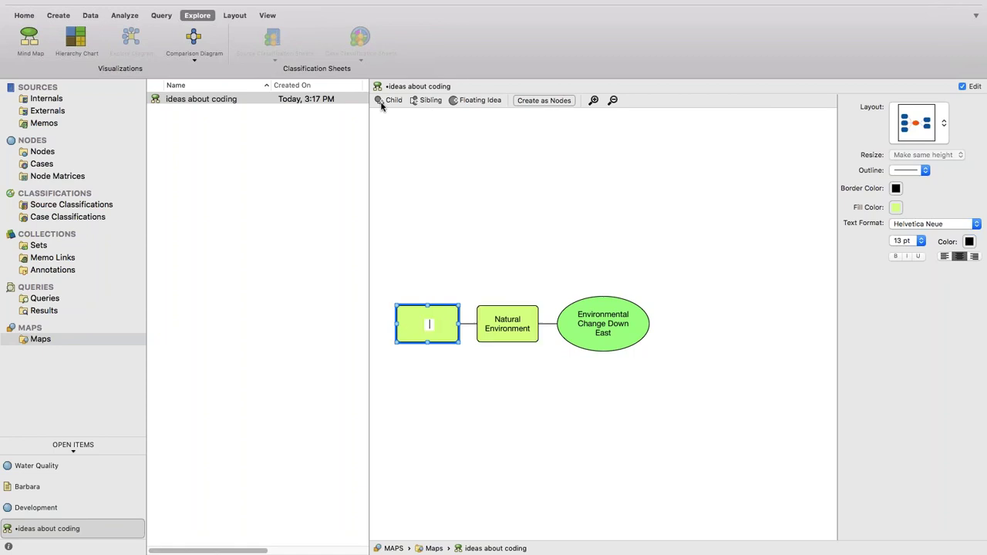
type("Water Quality")
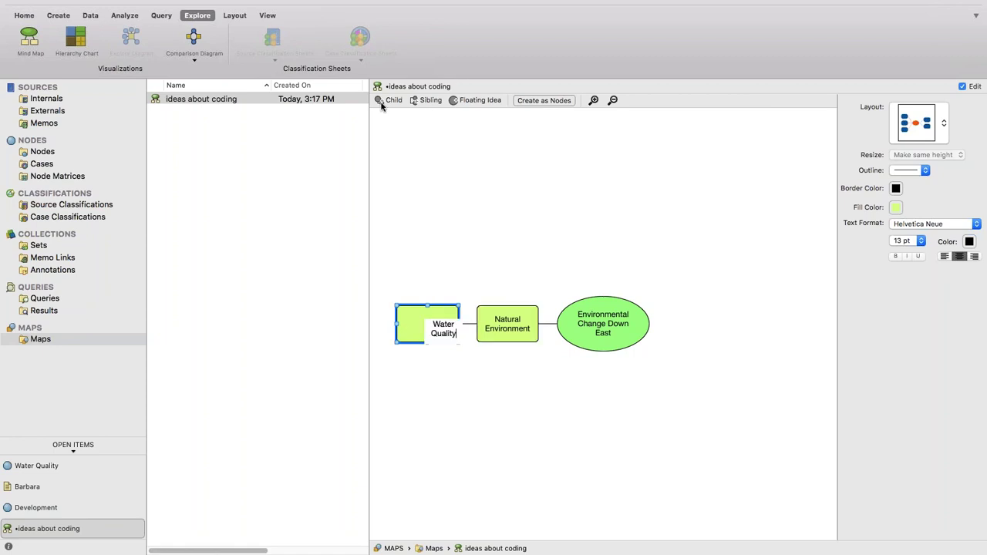
left_click(427, 100)
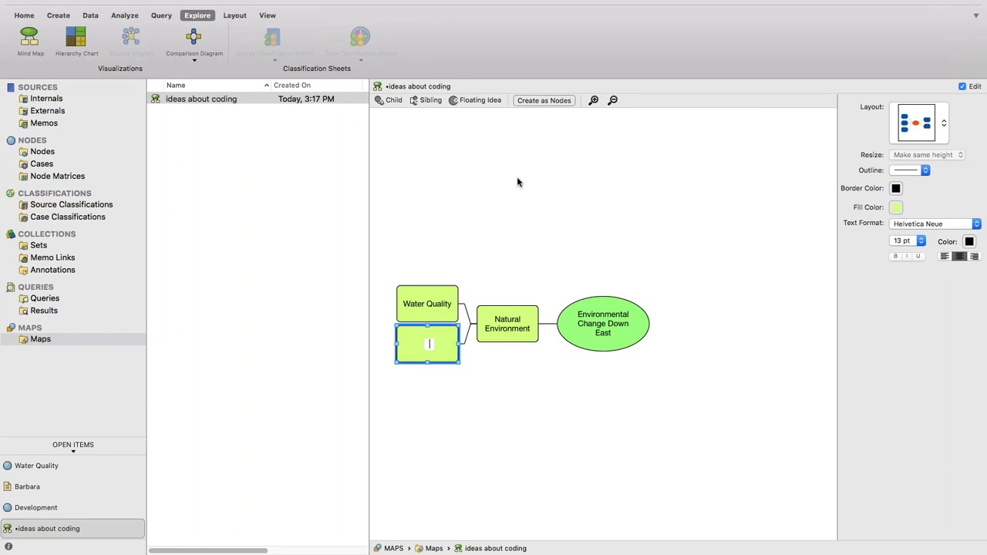
type("Landscape")
left_click(426, 102)
type("Habitat")
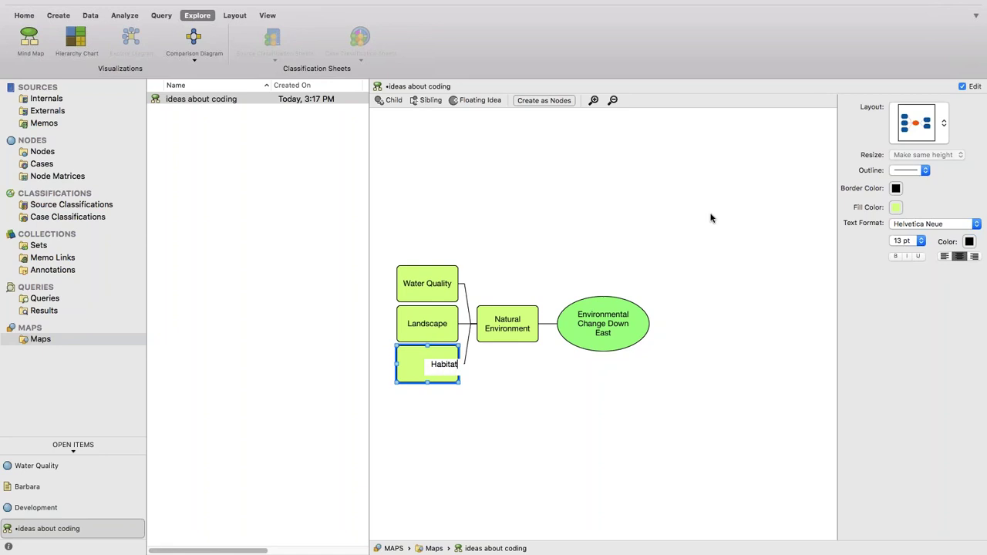
- Add an Economy child idea to the central idea, with Real estate development and Fishing as child ideas beneath it
left_click(602, 322)
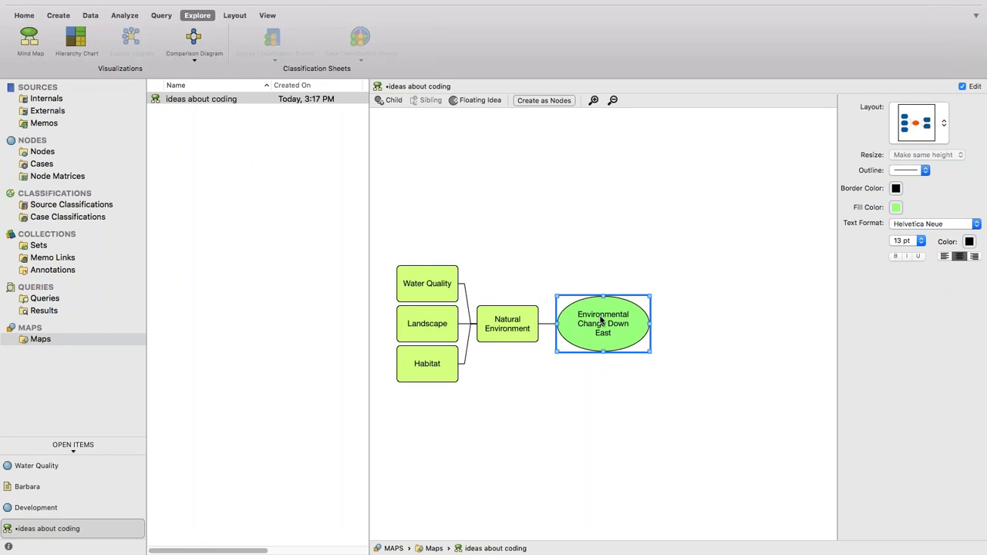
left_click(391, 102)
type("Economy")
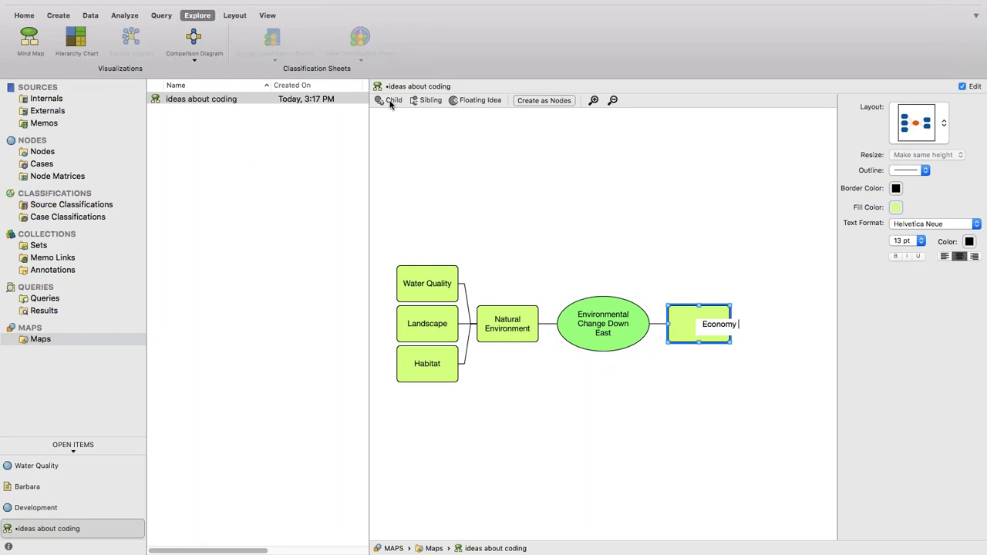
left_click(383, 103)
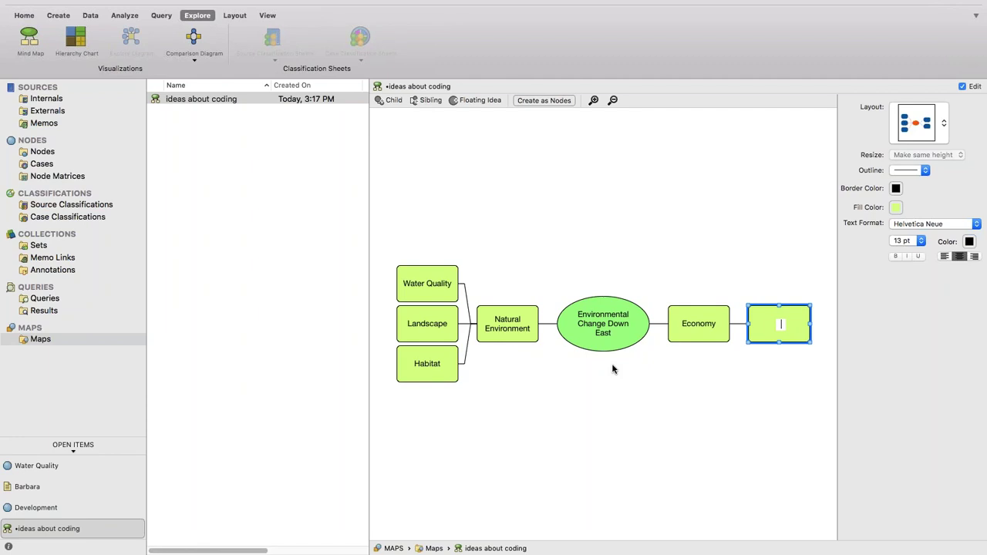
type("Real estate development")
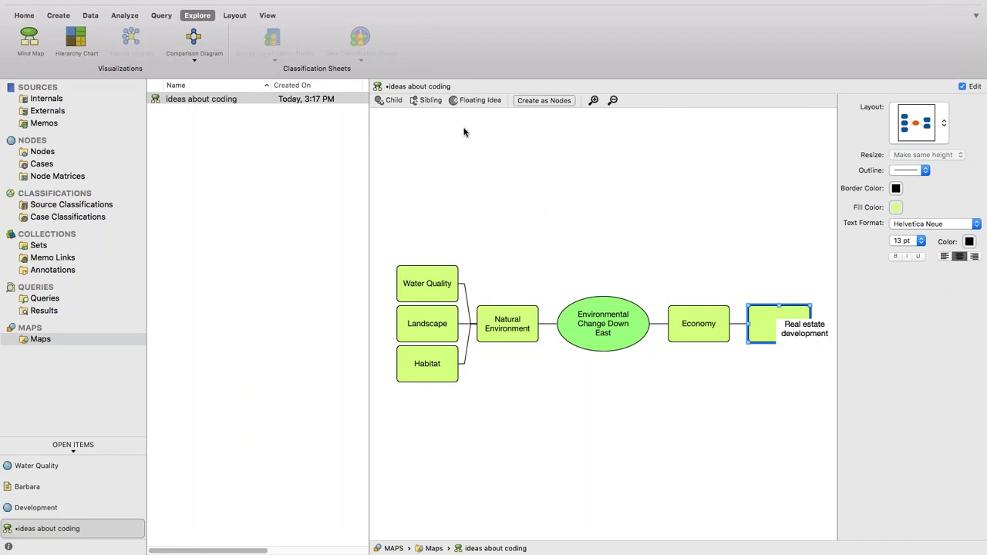
left_click(418, 103)
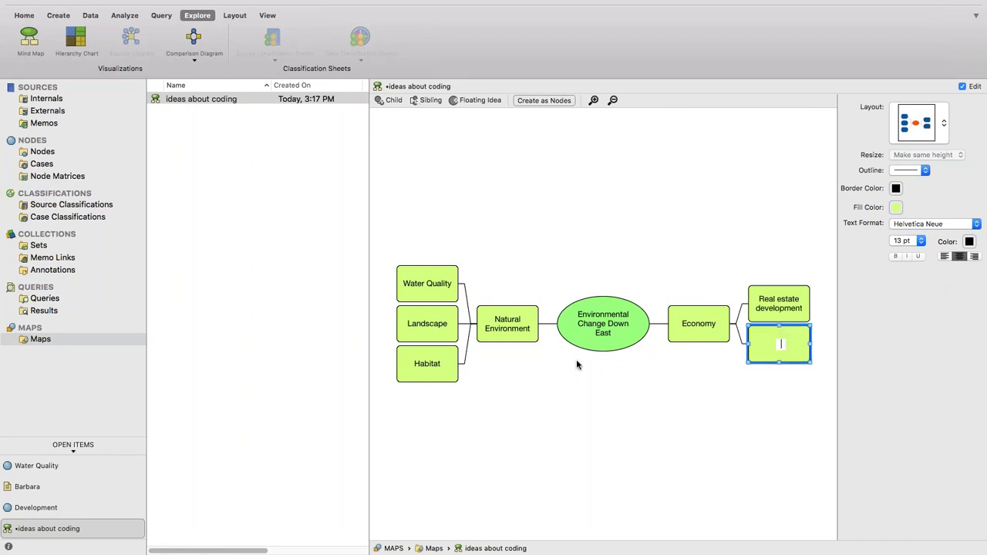
type("Fishing")
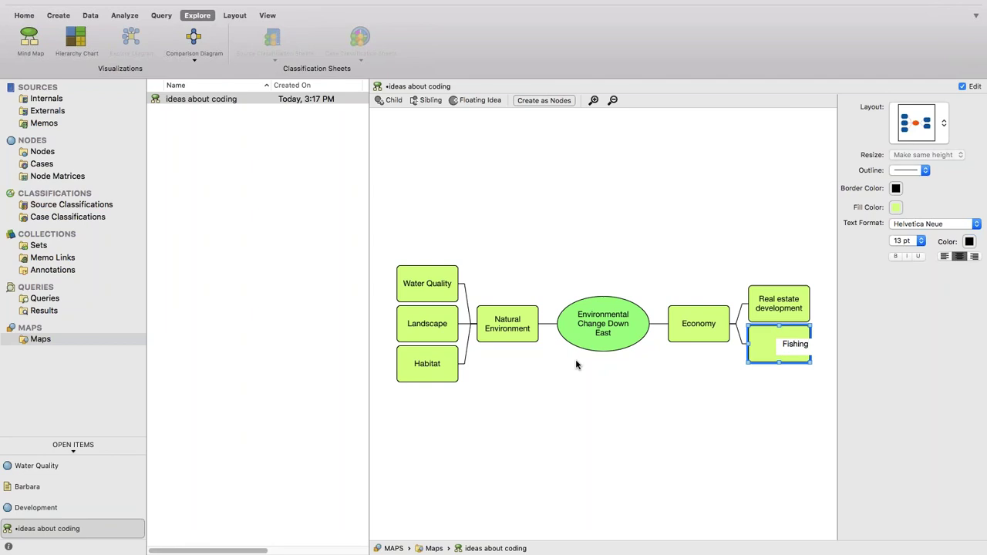
- Add two child ideas under Fishing in the mind map: Recreational fishing and Commercial fishing
left_click(378, 102)
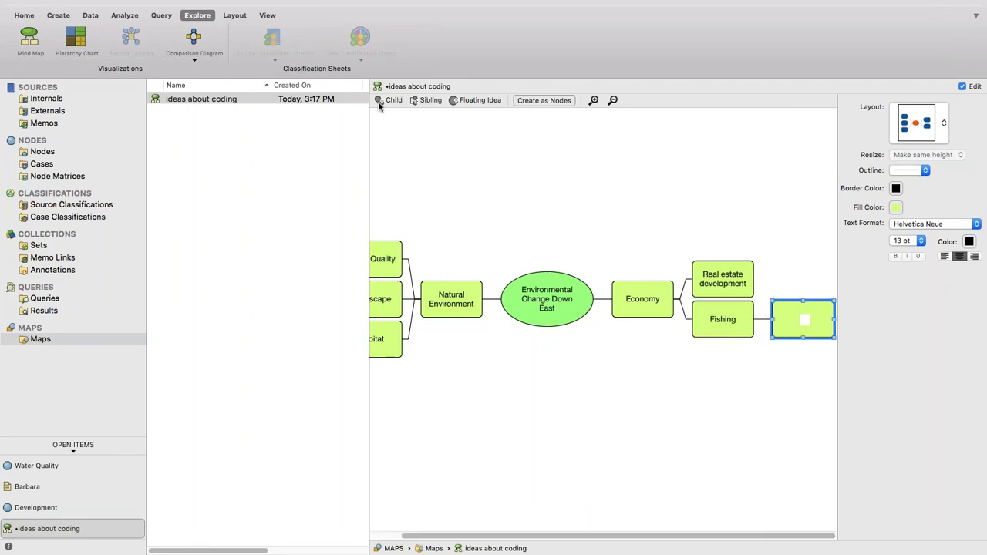
type("Recreational fishing")
key("BackSpace")
key("BackSpace")
key("BackSpace")
key("BackSpace")
key("BackSpace")
key("BackSpace")
key("BackSpace")
key("BackSpace")
key("BackSpace")
key("BackSpace")
key("BackSpace")
type("onal fishing")
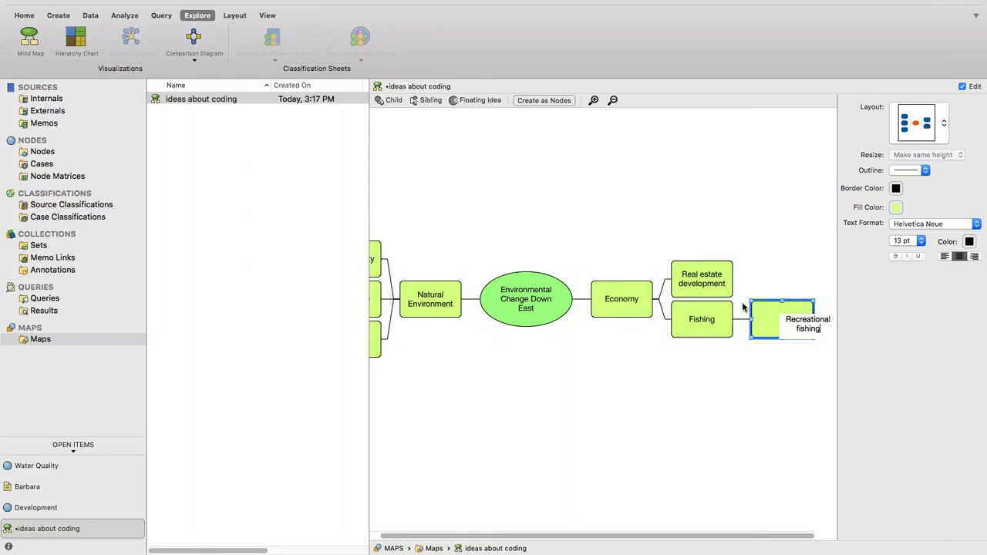
left_click(428, 101)
type("Commercial fishing")
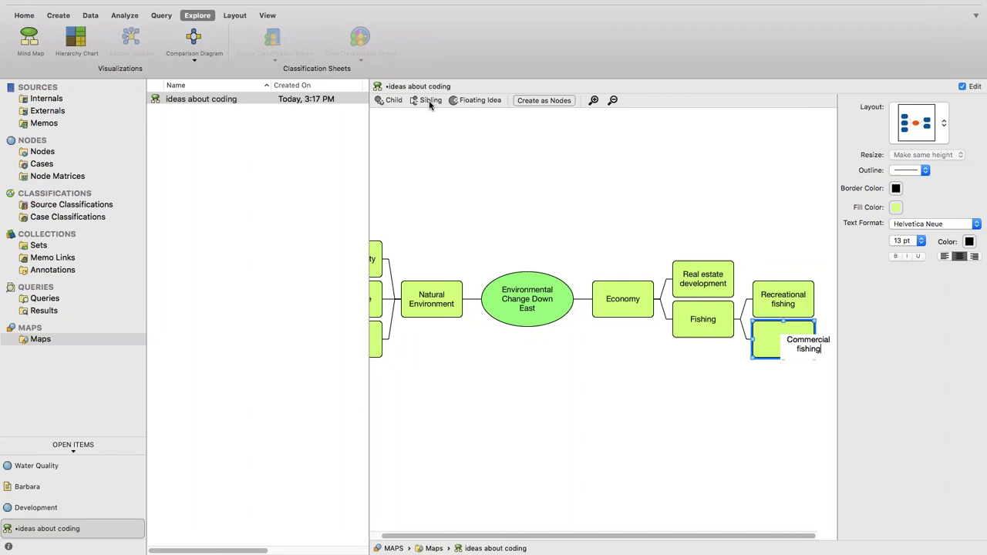
key("Return")
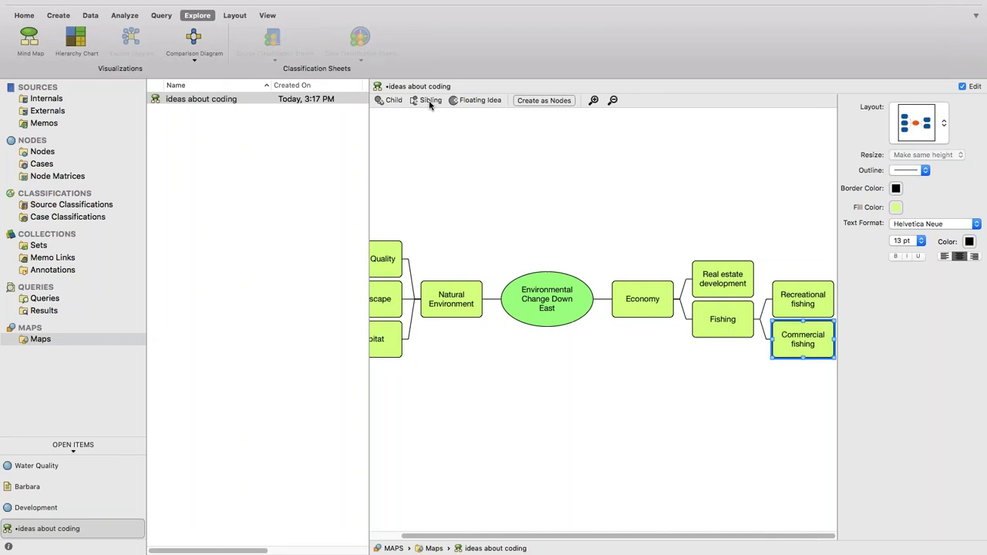
- Insert a floating idea labelled "Cultural changes" in the mind map
left_click(480, 100)
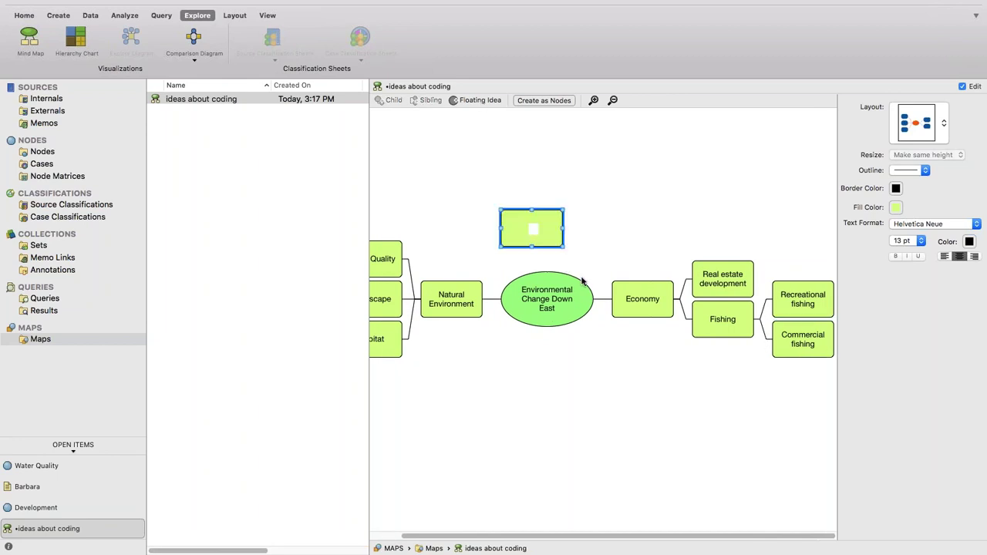
type("Cultural changes")
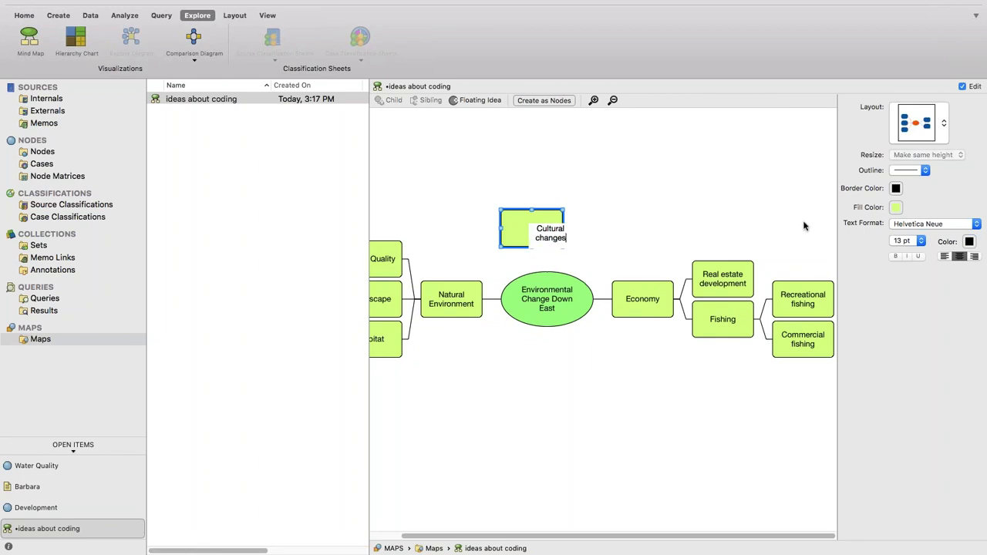
left_click(634, 214)
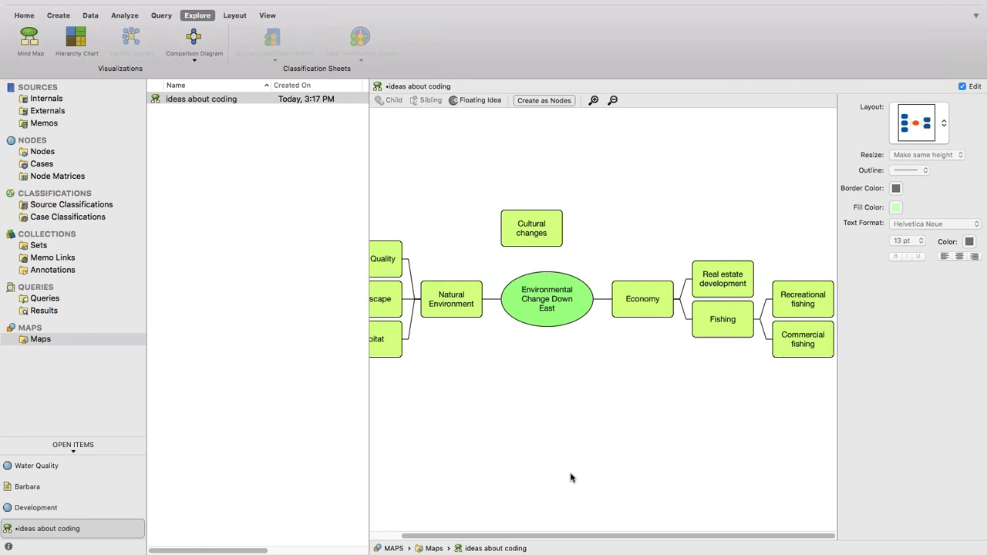
- Give the Cultural changes idea a blue fill and a brown border
left_click(510, 221)
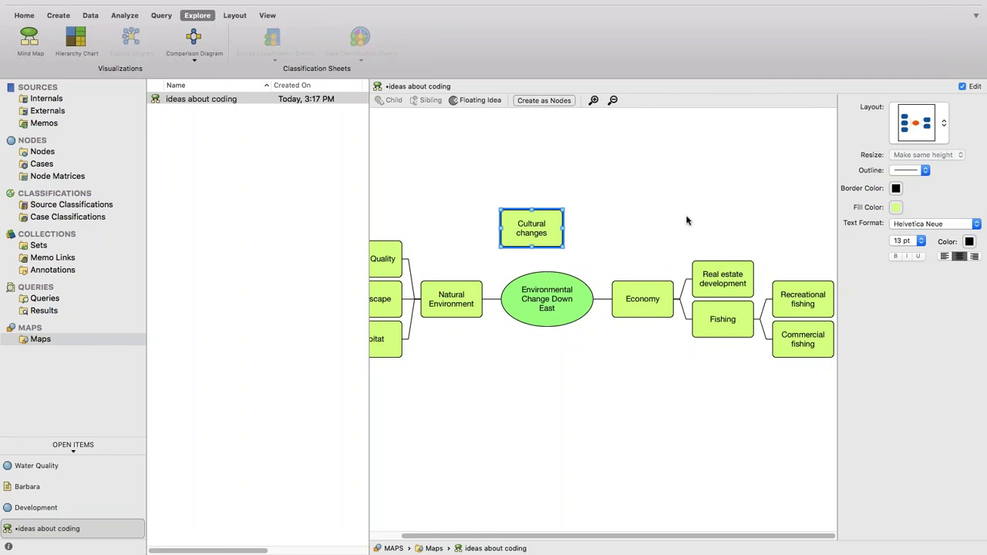
left_click(896, 208)
left_click(183, 240)
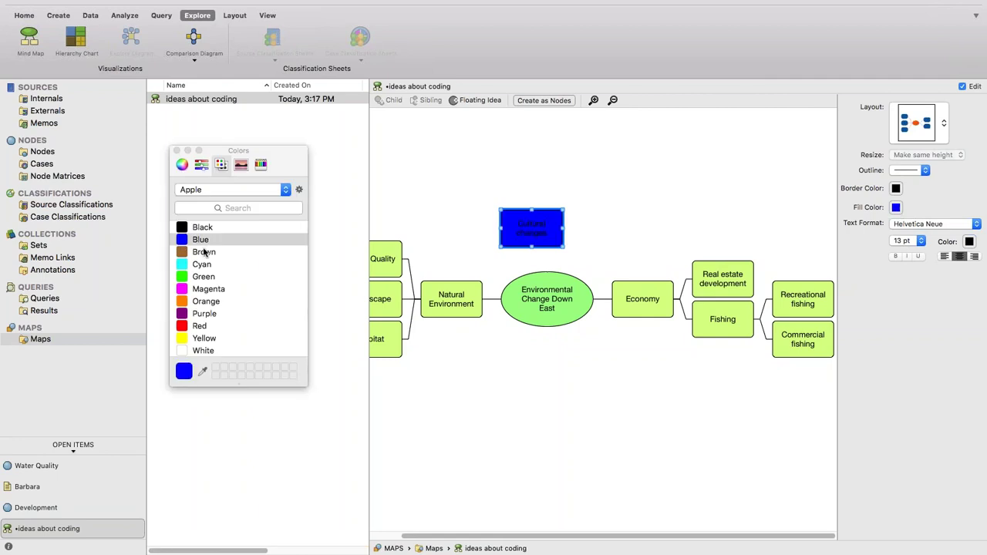
left_click(199, 226)
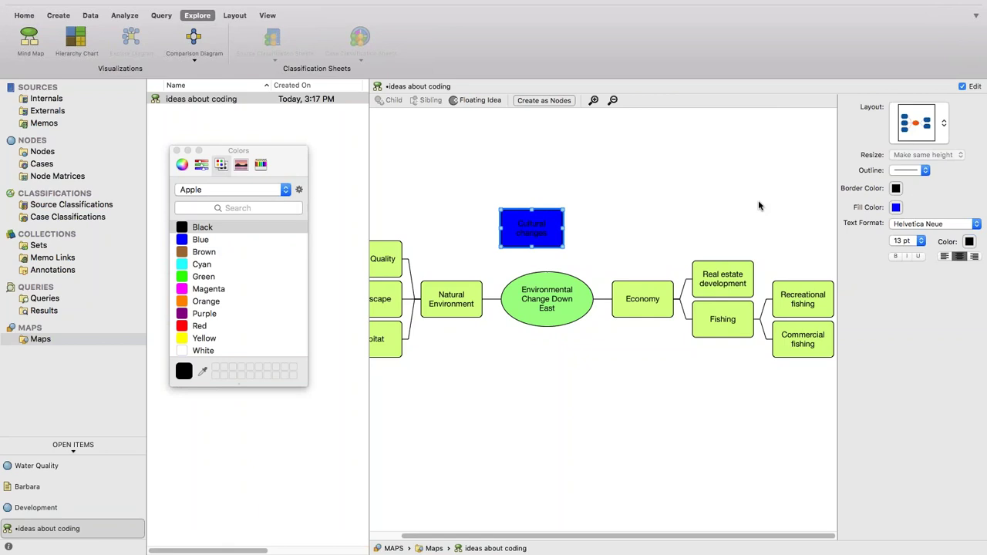
left_click(205, 252)
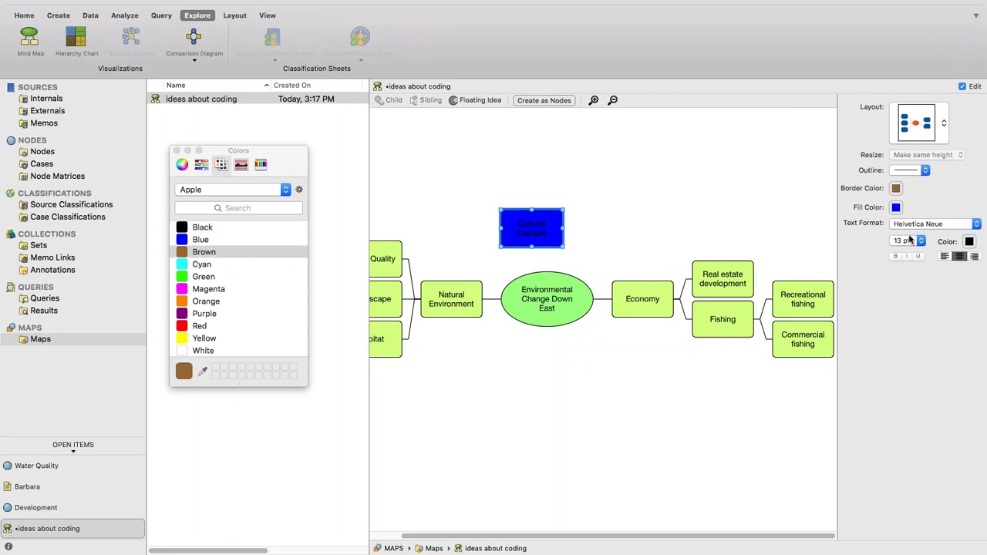
- Format the Cultural changes text as Geneva 18 pt, and place its enlarged box higher above the central idea
left_click(913, 224)
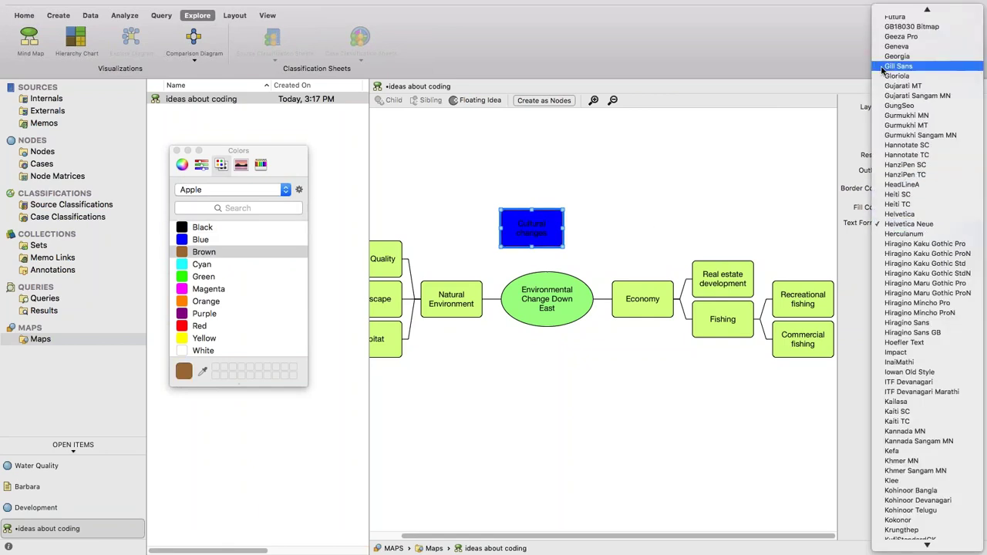
left_click(897, 47)
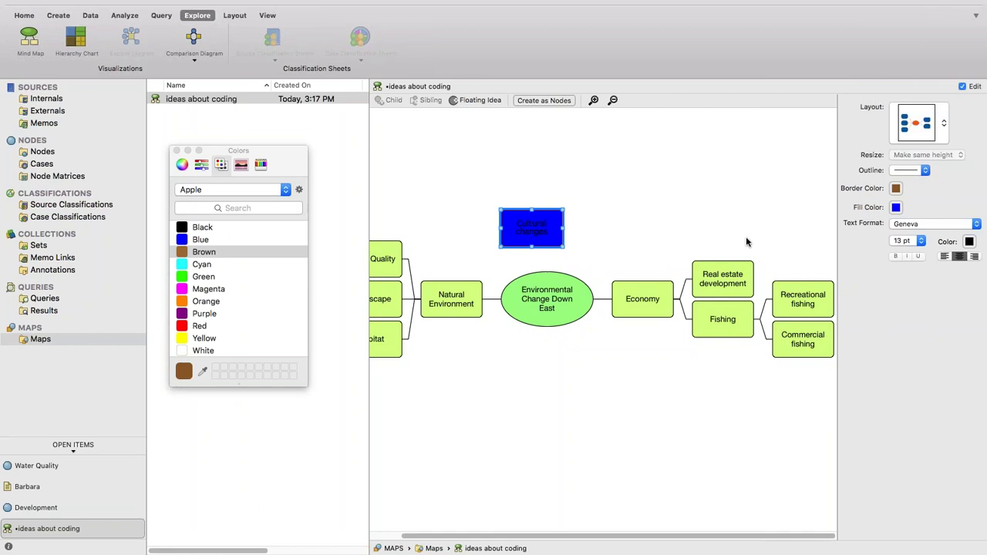
left_click(903, 241)
left_click(902, 260)
left_click_drag(564, 246, 562, 213)
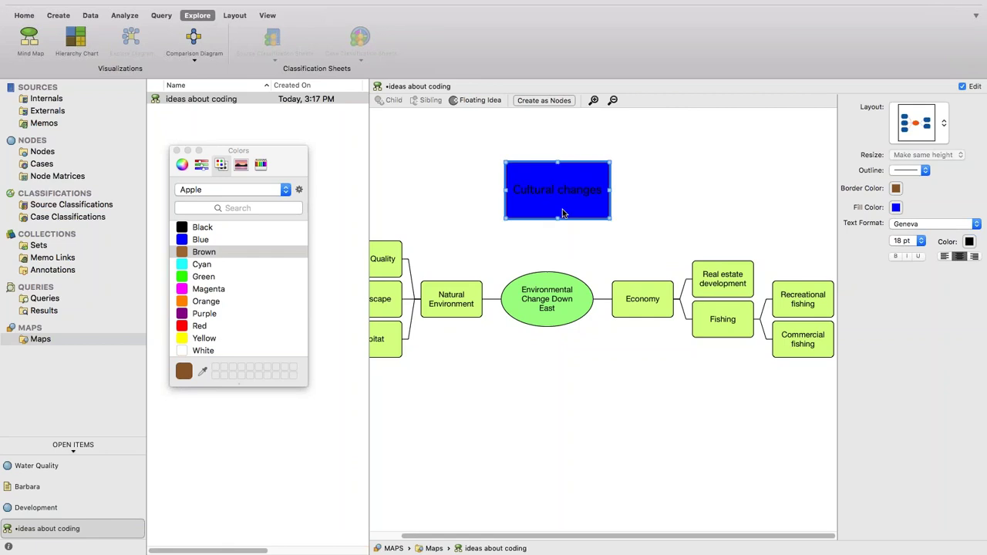
left_click(457, 216)
- Change the mind map's layout so that all branches extend to the right of the central idea
left_click(918, 123)
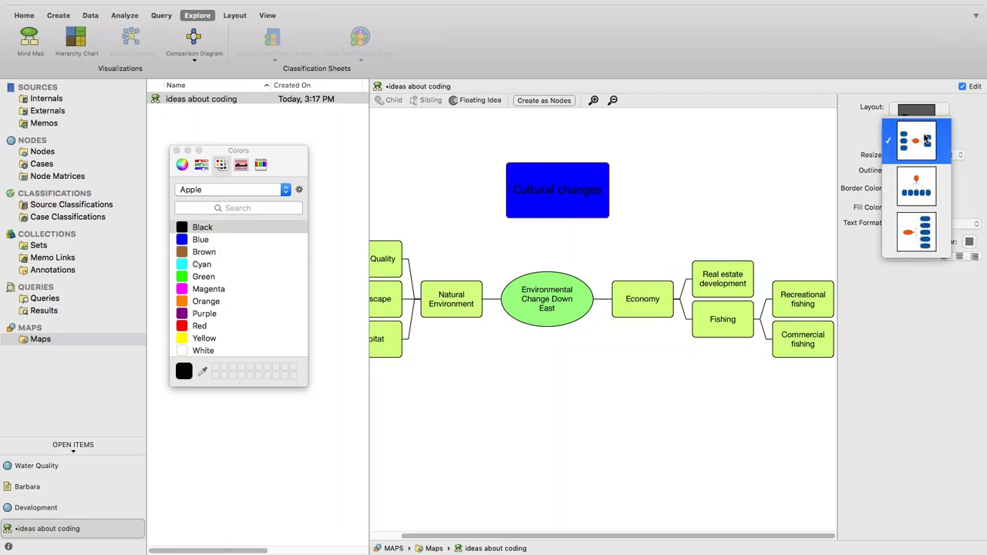
left_click(908, 180)
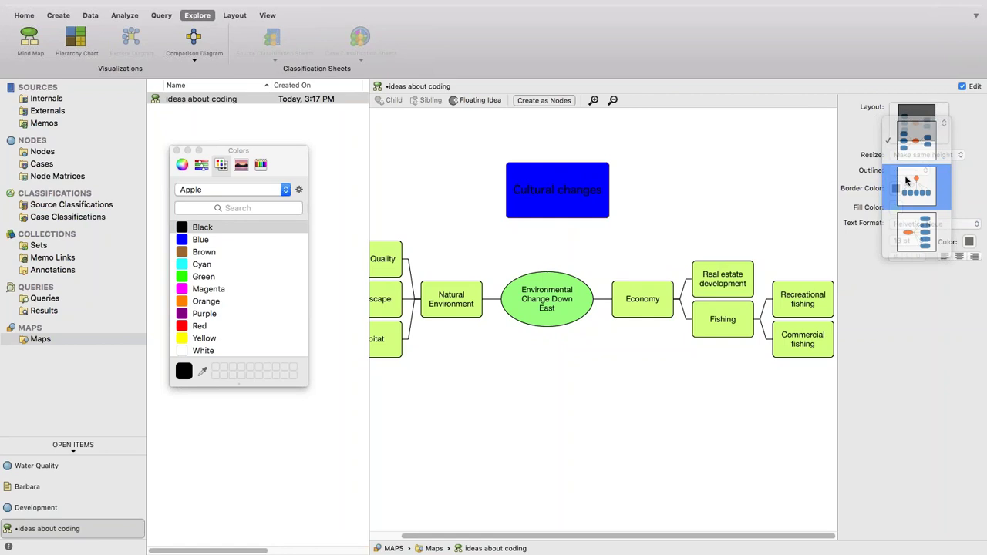
left_click(931, 141)
left_click(929, 176)
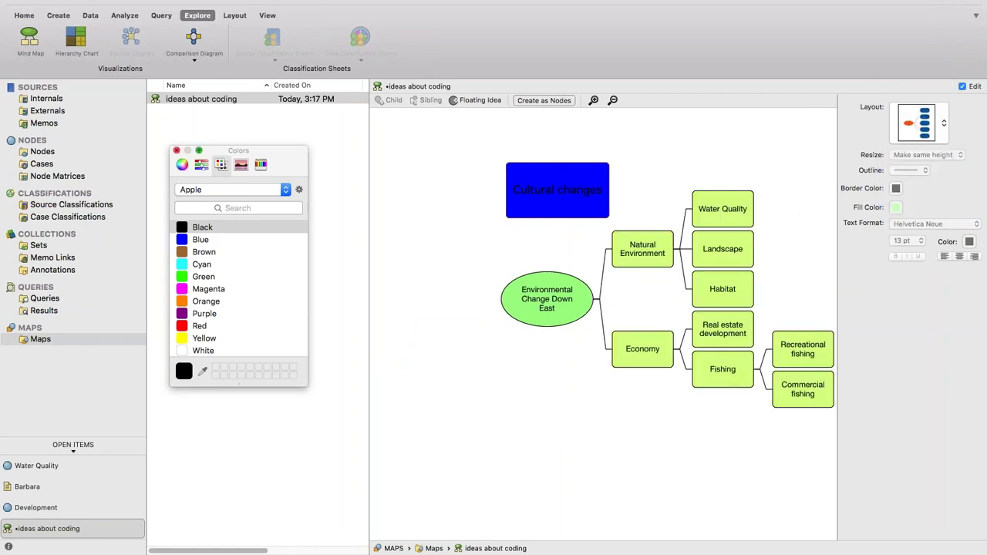
right_click(441, 235)
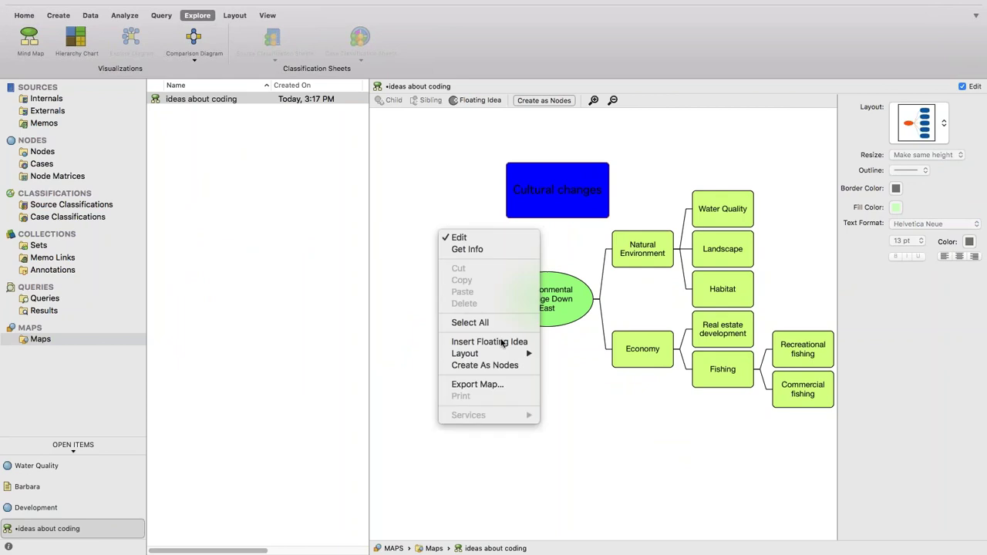
left_click(502, 384)
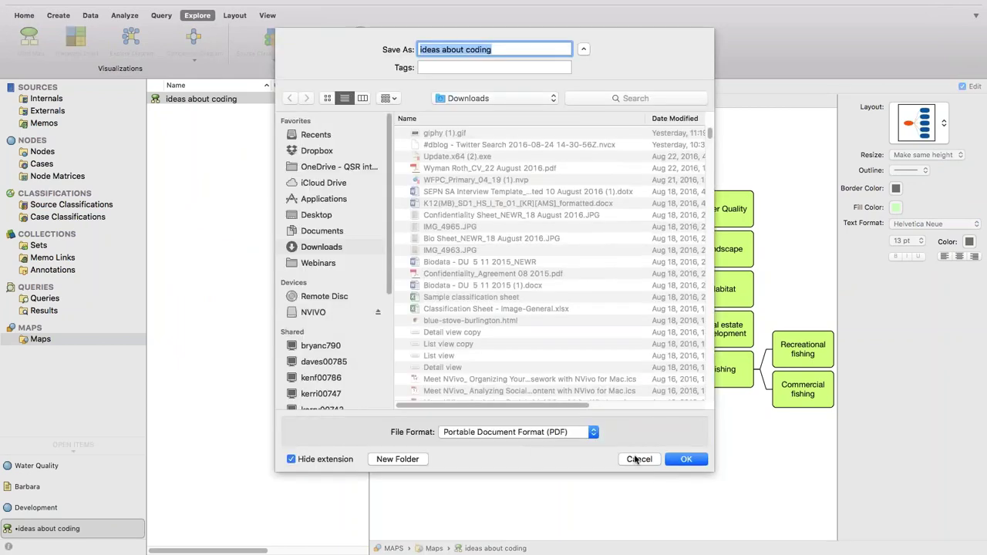
left_click(637, 459)
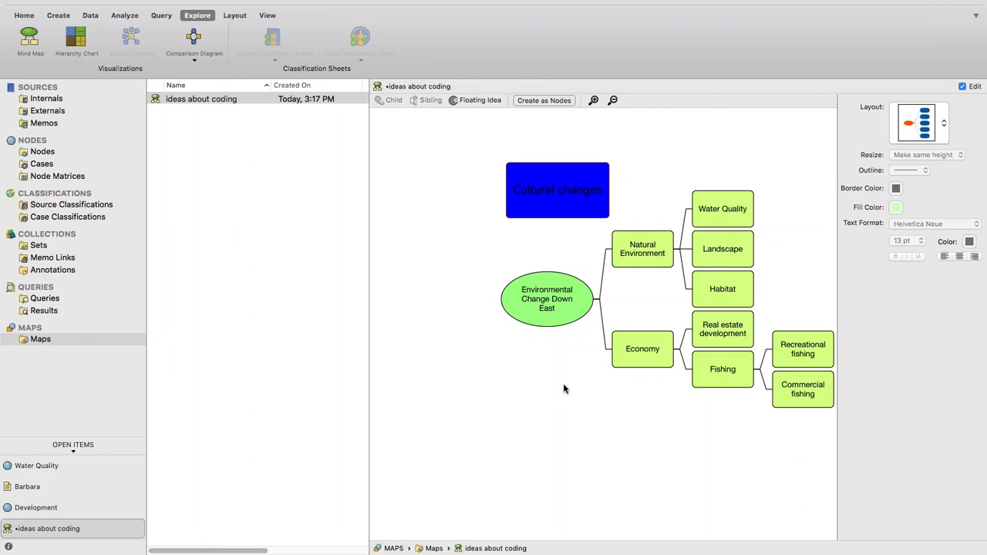
- Create nodes from the mind map's ideas in the Nodes folder and display that folder's list
left_click(523, 101)
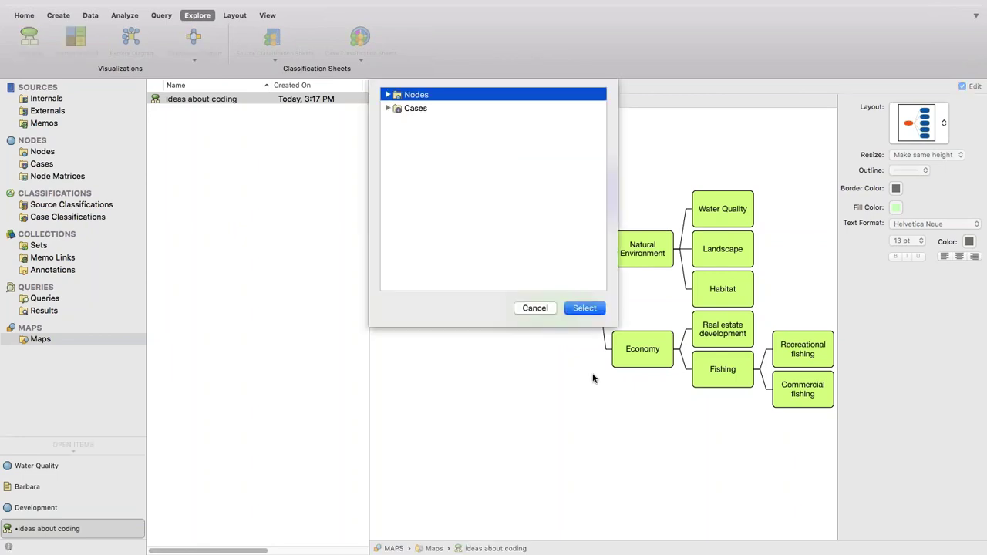
left_click(584, 308)
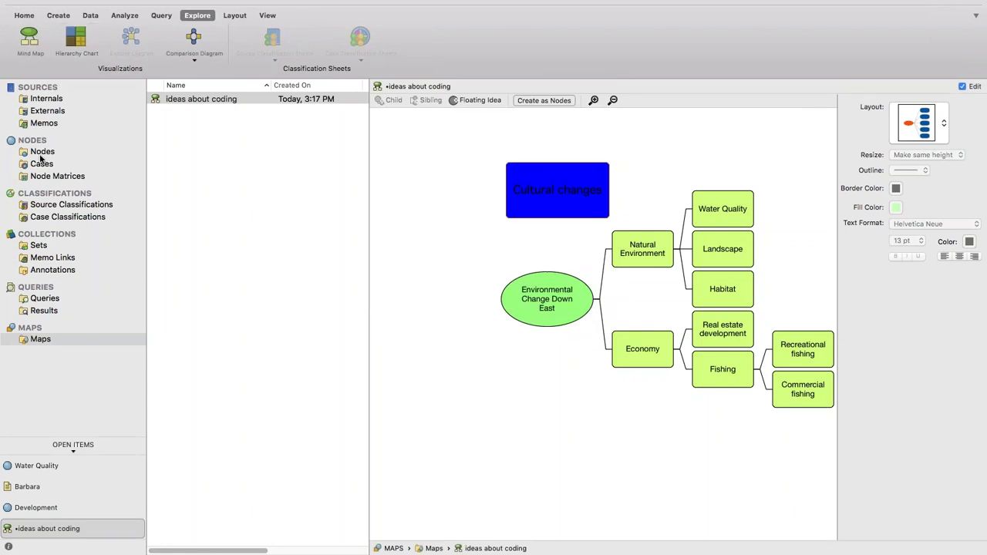
left_click(43, 154)
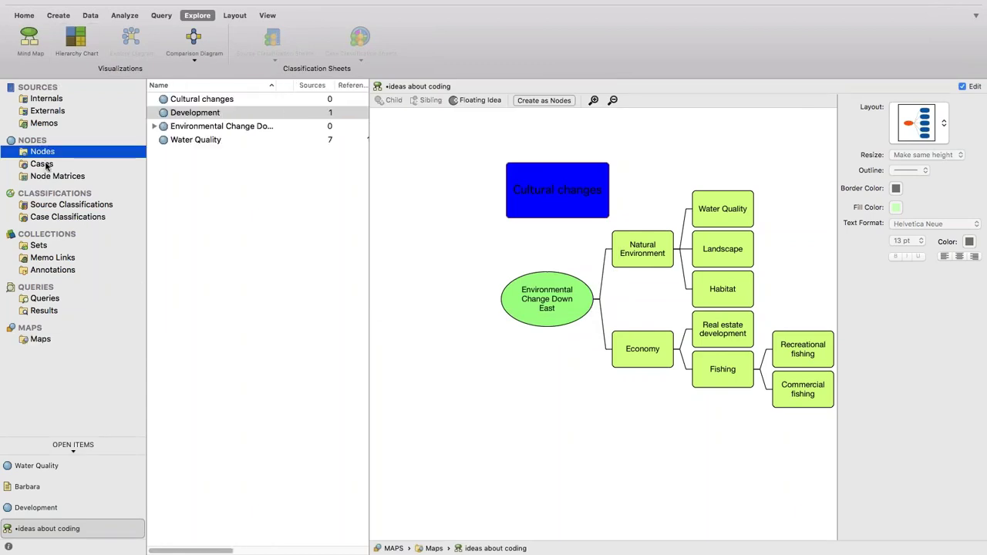
- Close all open items and widen the node list to show its creation and modification columns
right_click(67, 466)
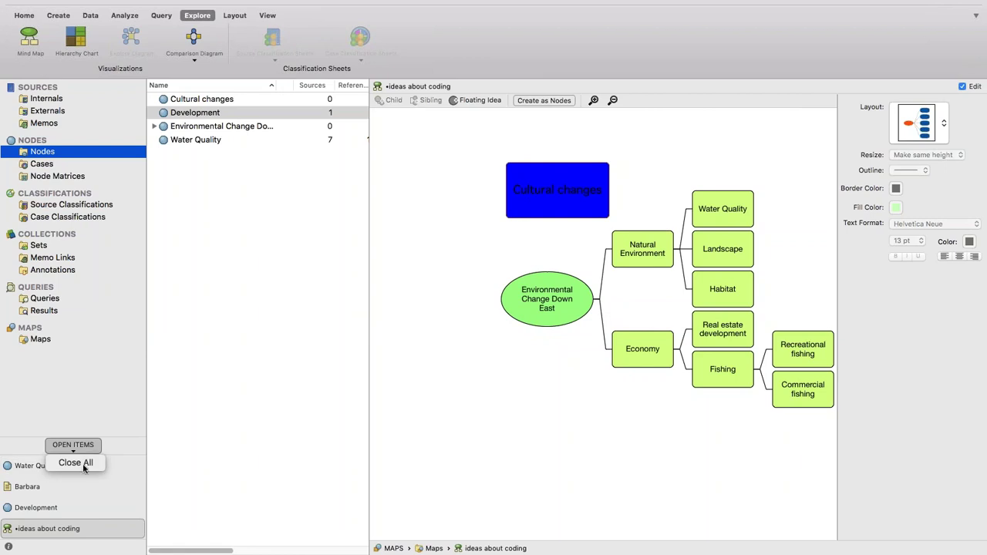
left_click(82, 463)
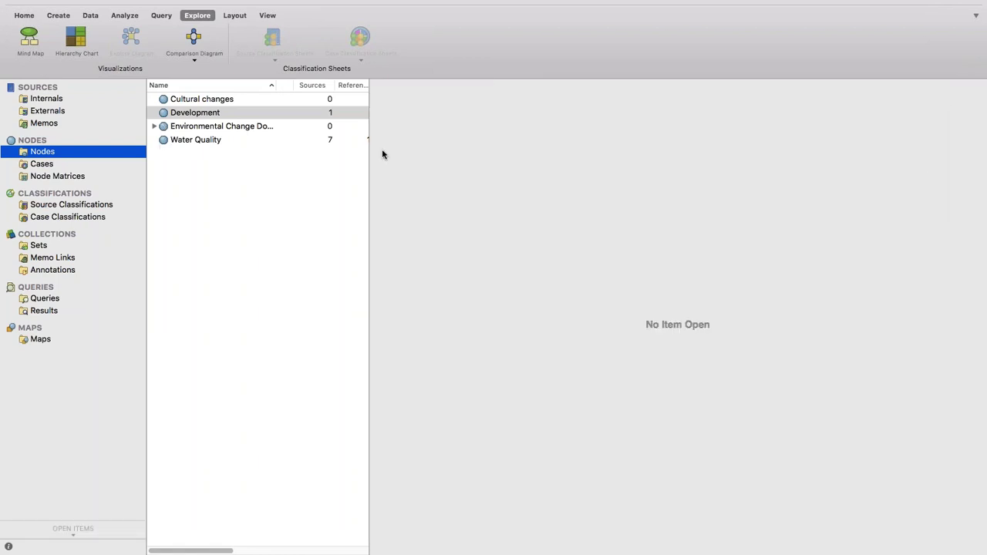
left_click_drag(369, 151, 617, 151)
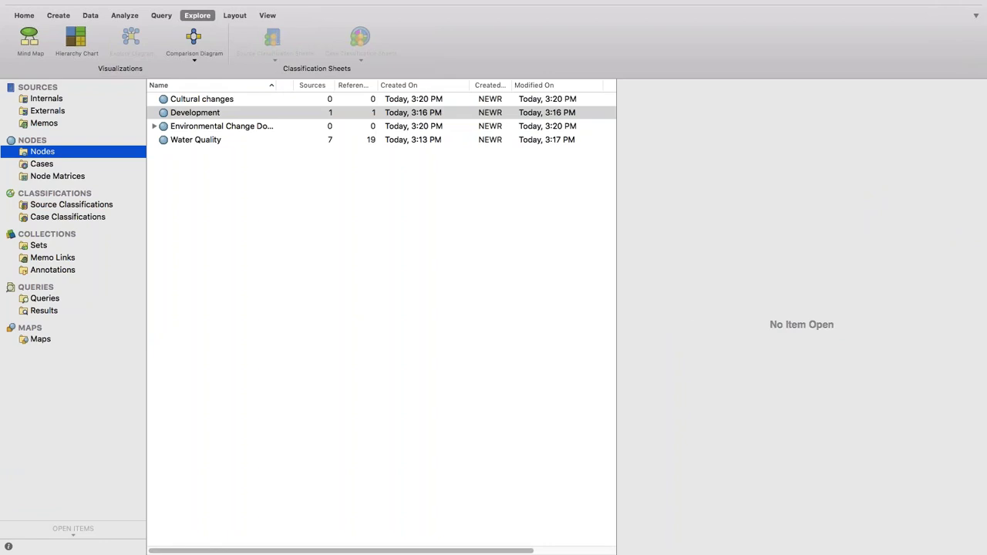
- Expand the Environmental Change Down East node and review its child nodes alongside the Cultural changes node
left_click(155, 126)
left_click(197, 127)
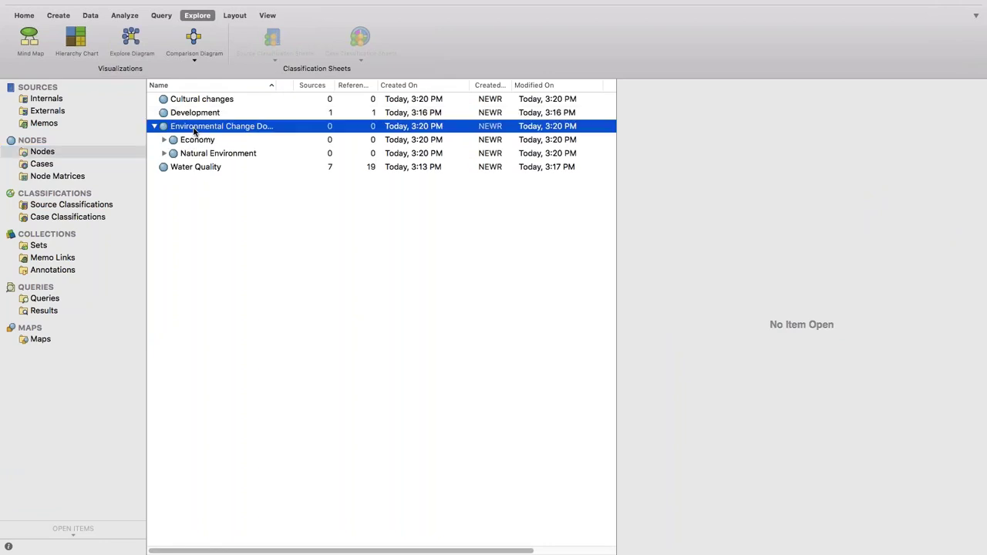
left_click(205, 101)
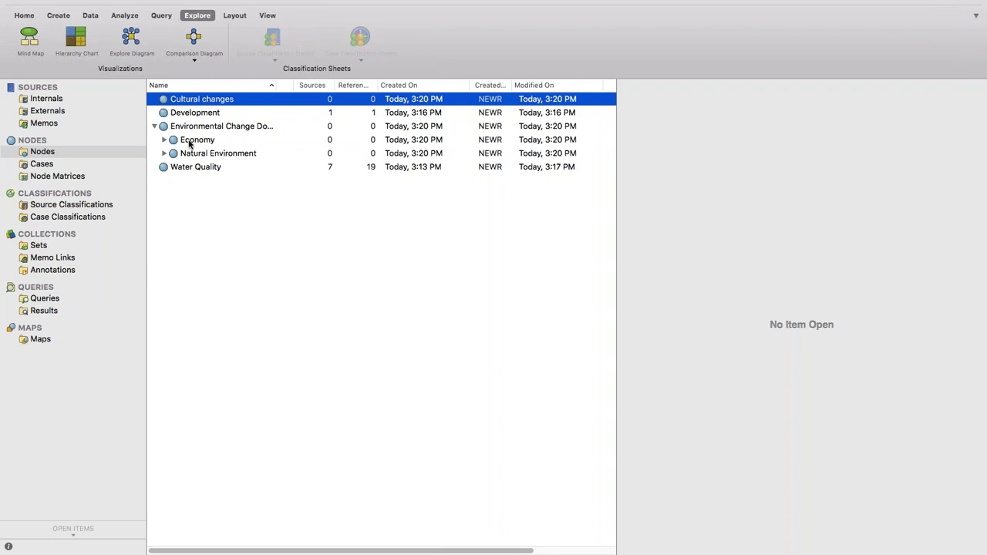
left_click(195, 127)
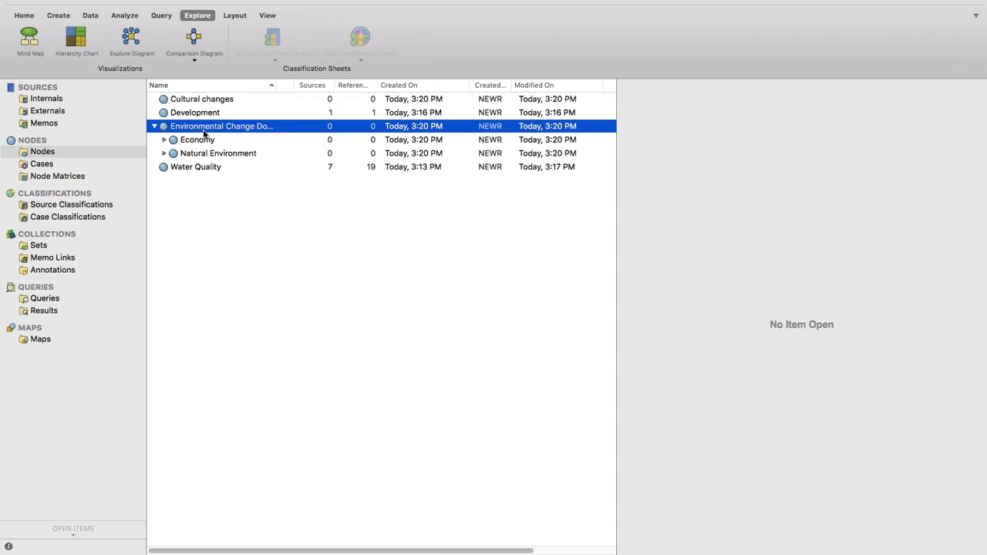
- Widen the name column and expand the Economy, Fishing and Natural Environment nodes to show their full hierarchy
left_click_drag(293, 86, 358, 88)
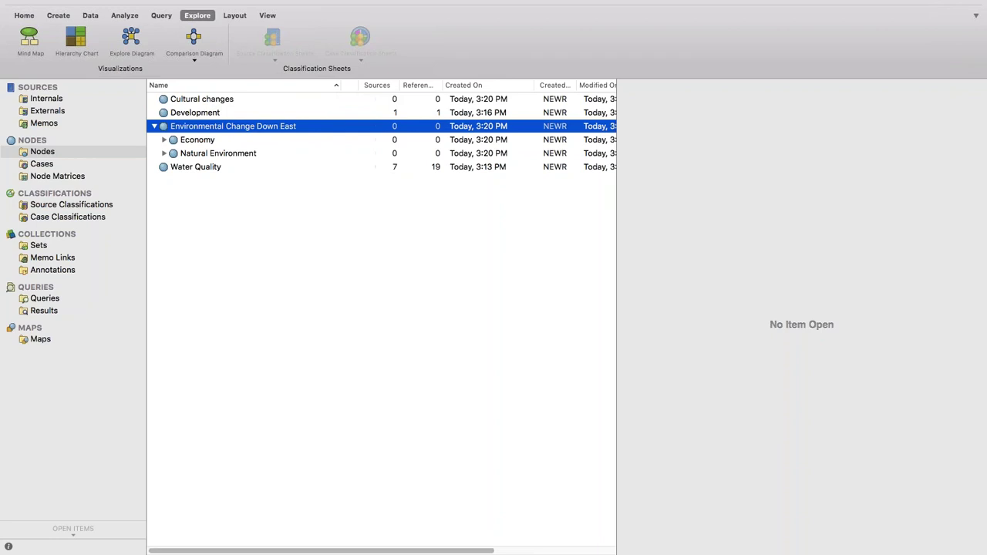
left_click(163, 139)
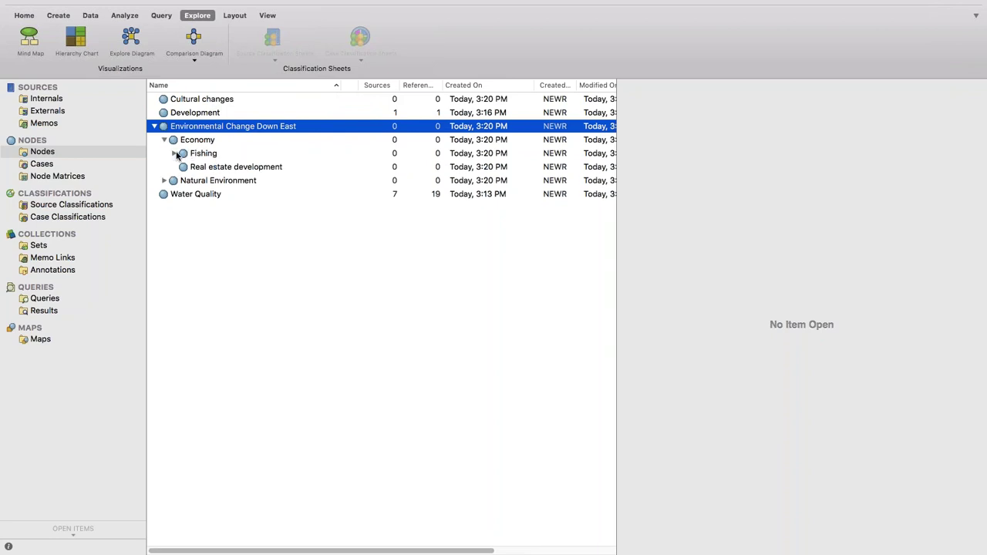
left_click(174, 154)
left_click(163, 208)
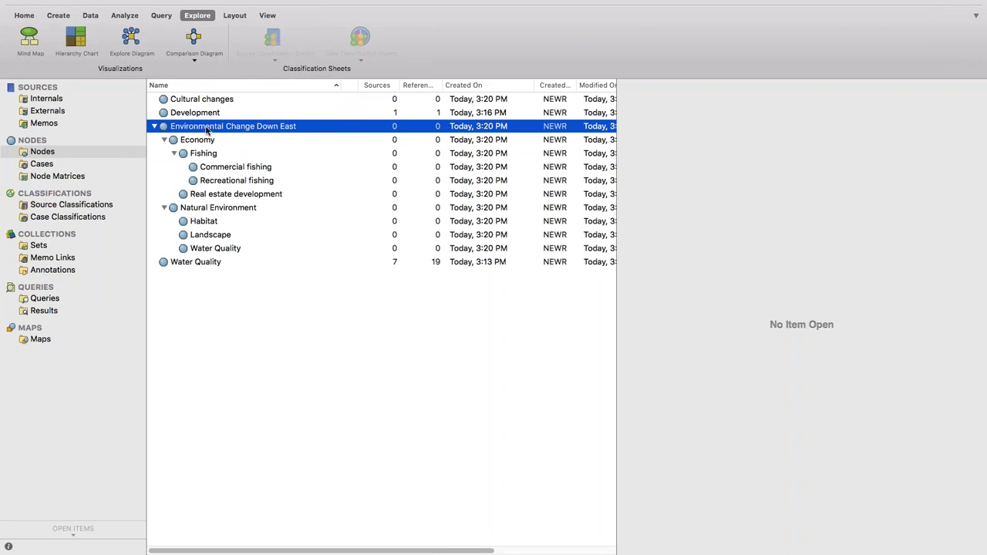
- Move the Economy and Natural Environment nodes out of Environmental Change Down East to the top level
left_click(182, 144)
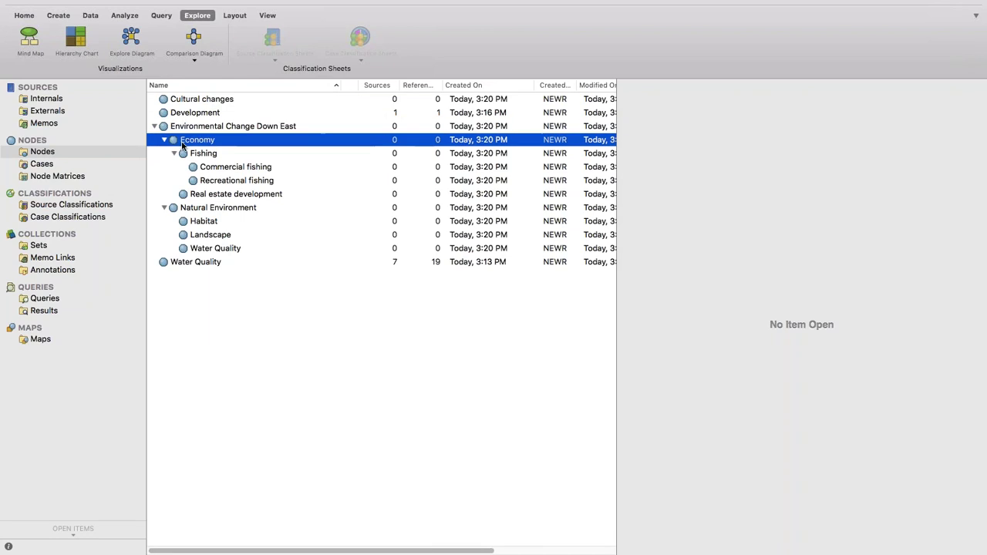
left_click(183, 210)
left_click_drag(199, 143, 64, 153)
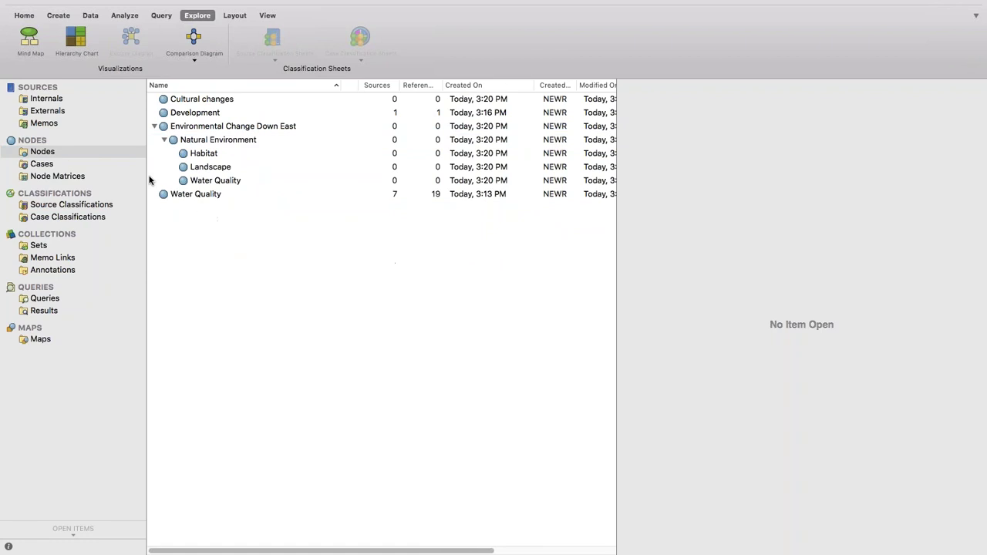
left_click_drag(175, 156, 101, 158)
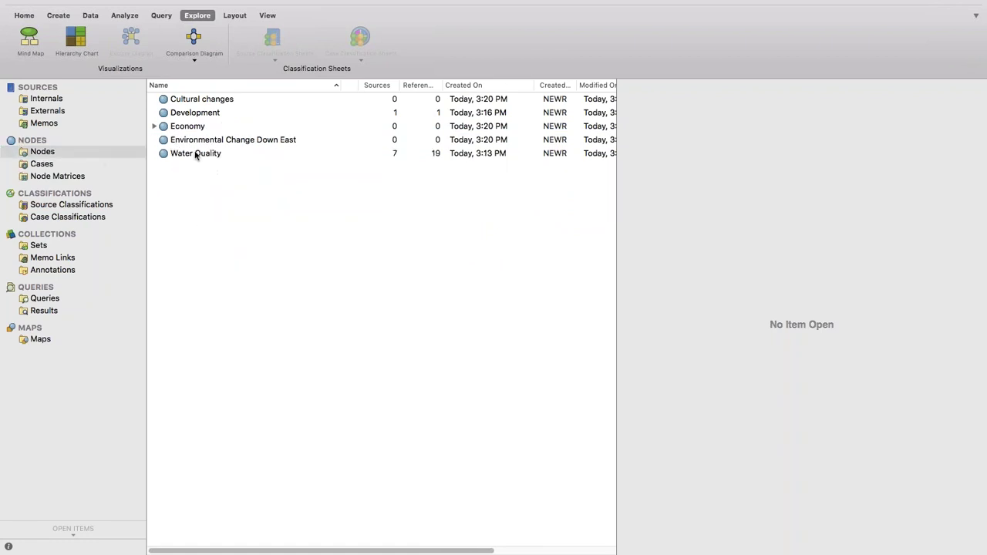
- Delete the Environmental Change Down East node
left_click(182, 142)
right_click(180, 140)
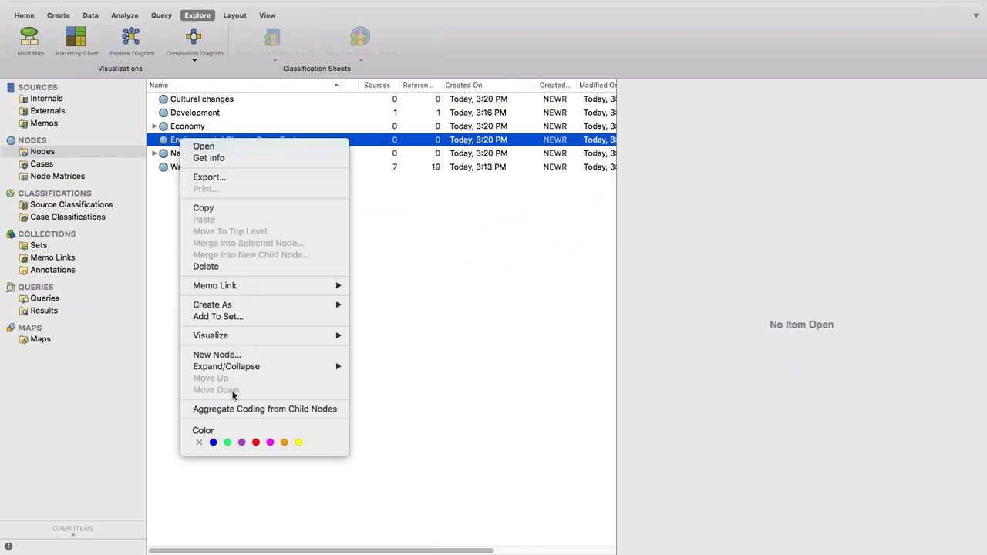
left_click(255, 266)
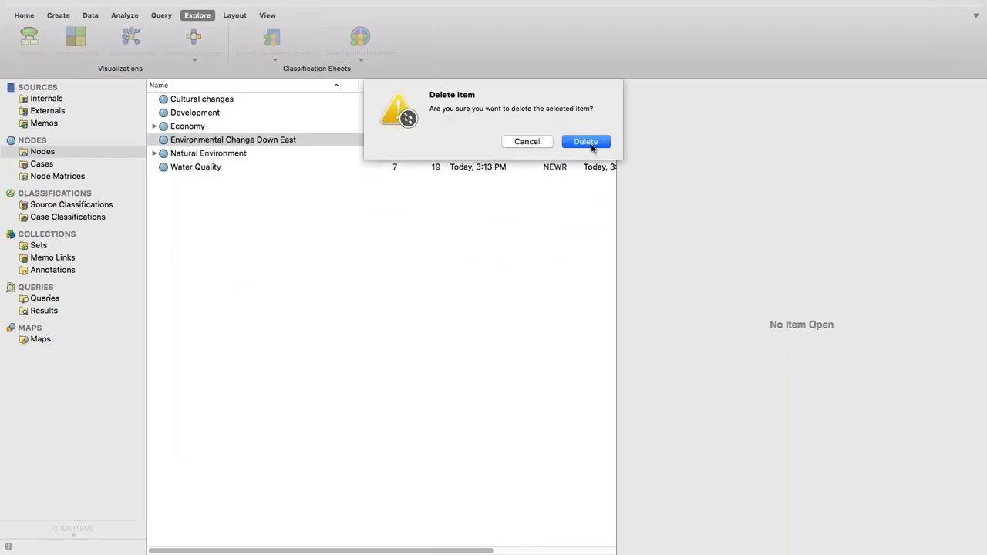
left_click(586, 142)
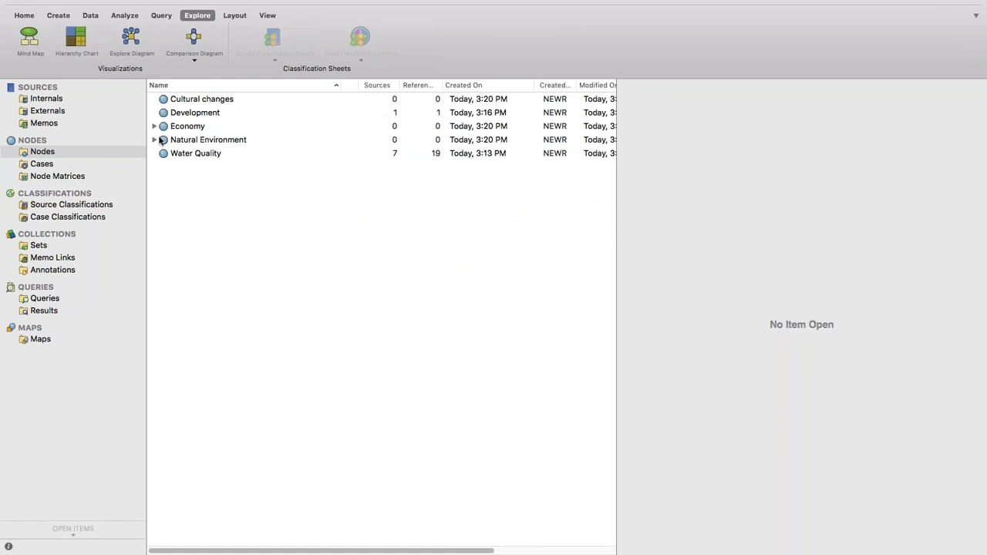
- Move the top-level Water Quality node into the Natural Environment node
left_click(154, 139)
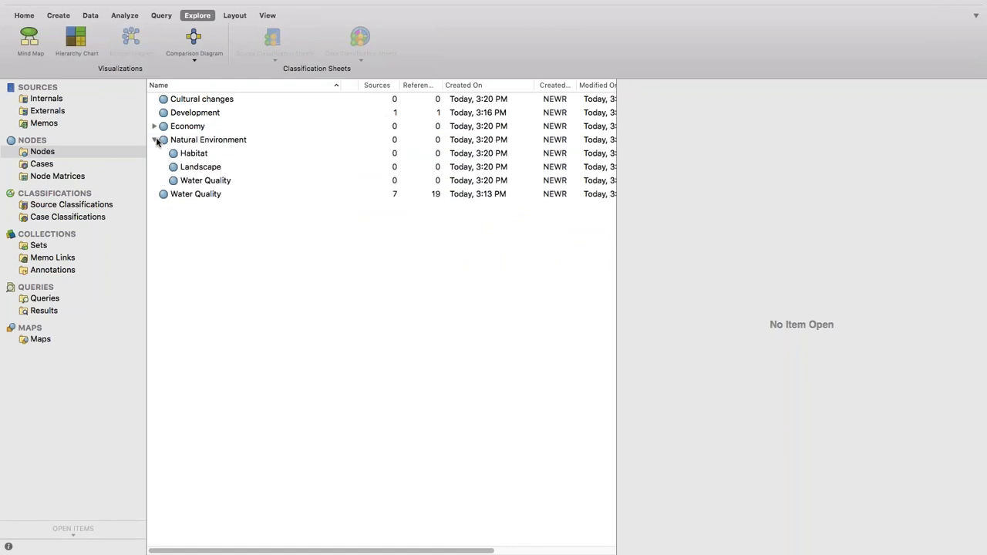
left_click(190, 196)
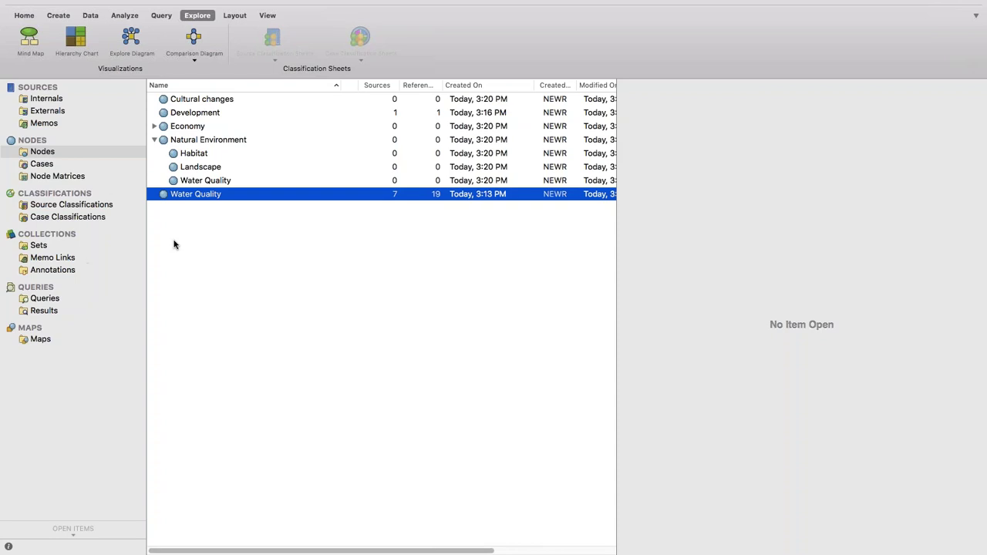
left_click_drag(208, 193, 176, 139)
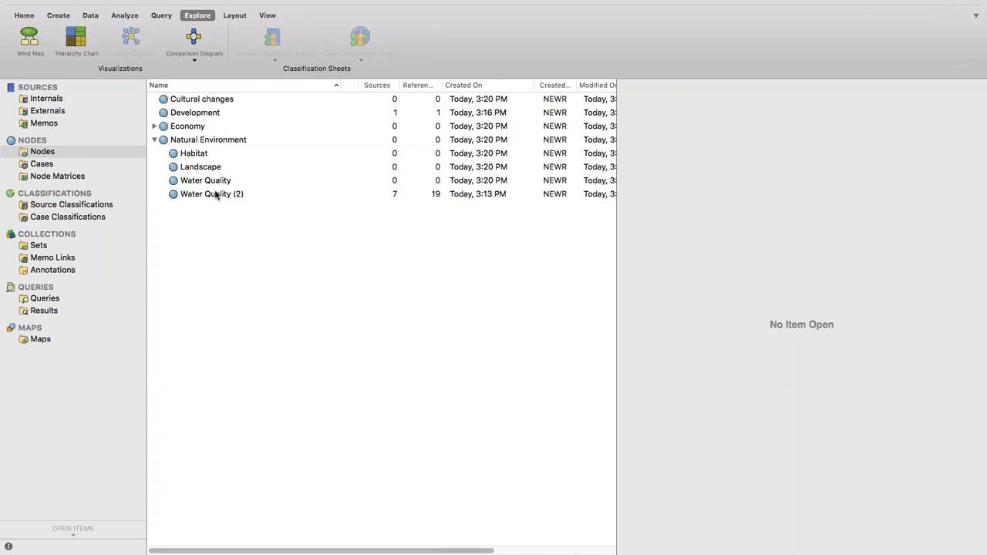
- Copy the Water Quality (2) node and merge it into the Water Quality node under Natural Environment
right_click(219, 196)
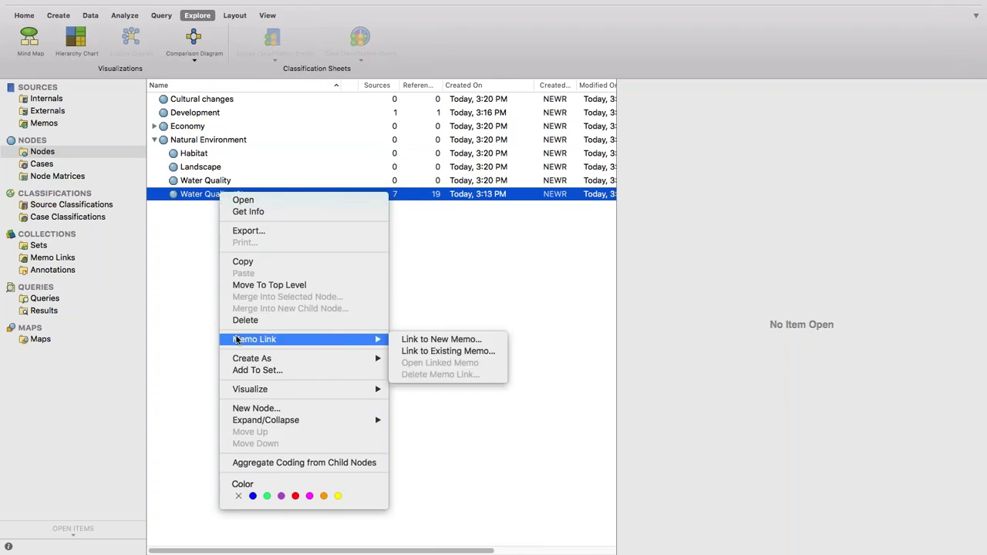
left_click(258, 262)
right_click(230, 181)
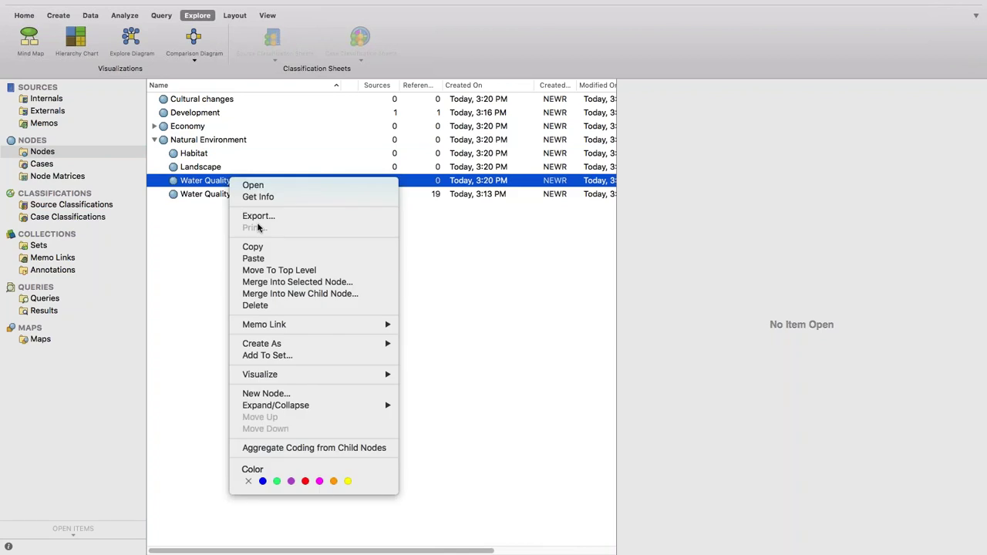
left_click(297, 283)
left_click(581, 170)
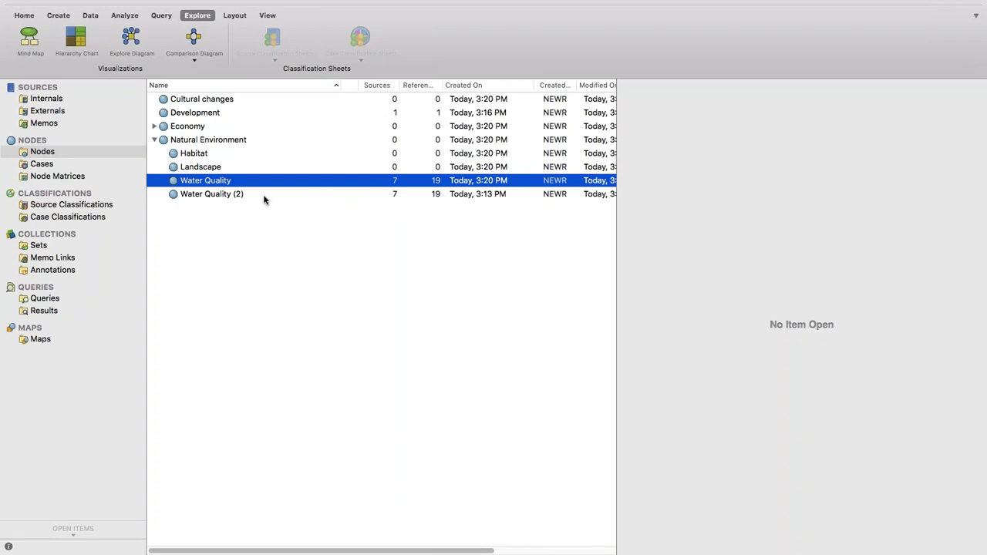
- Delete the duplicate Water Quality (2) node
right_click(263, 196)
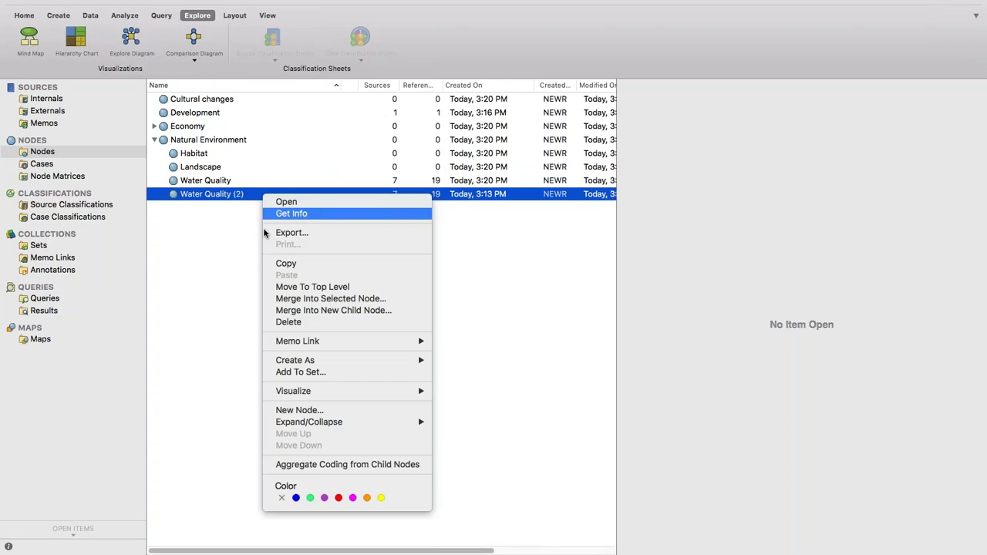
left_click(289, 320)
left_click(583, 142)
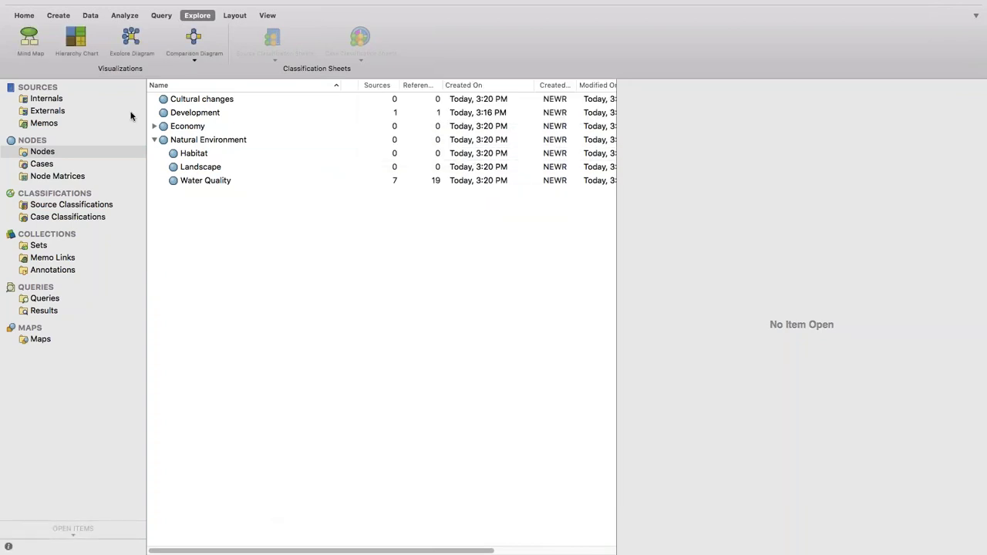
- Expand the Economy node and turn on aggregation of coding from child nodes for the Natural Environment node
left_click(165, 115)
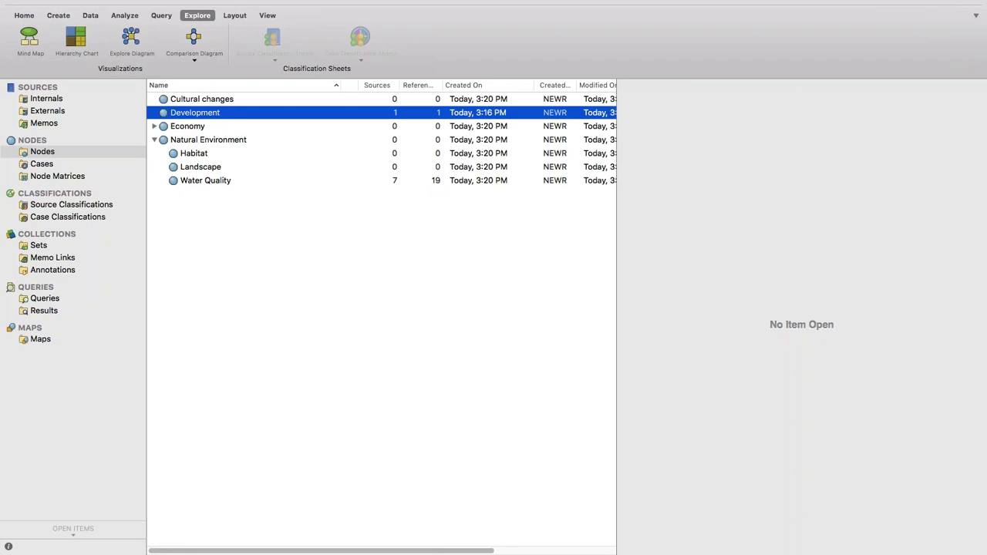
left_click(155, 126)
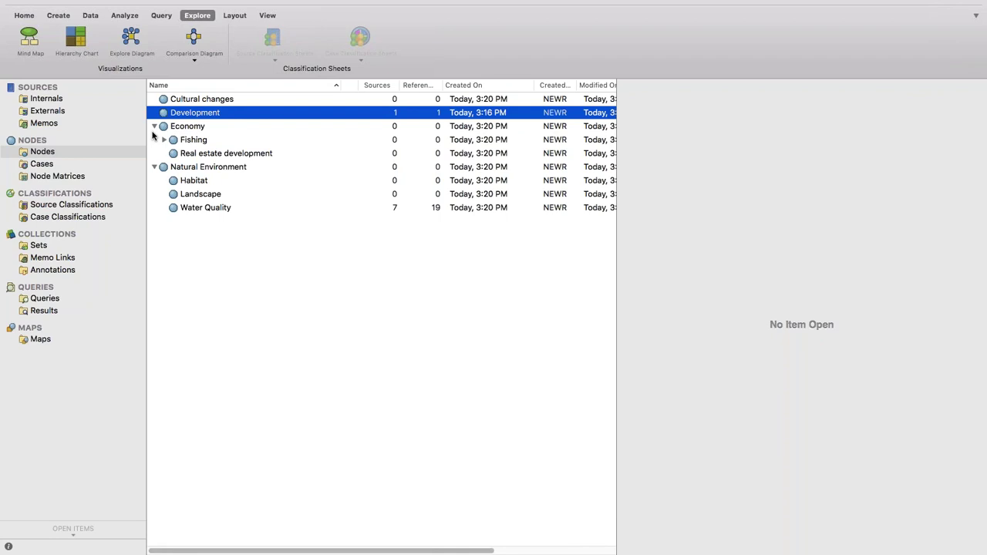
left_click(190, 166)
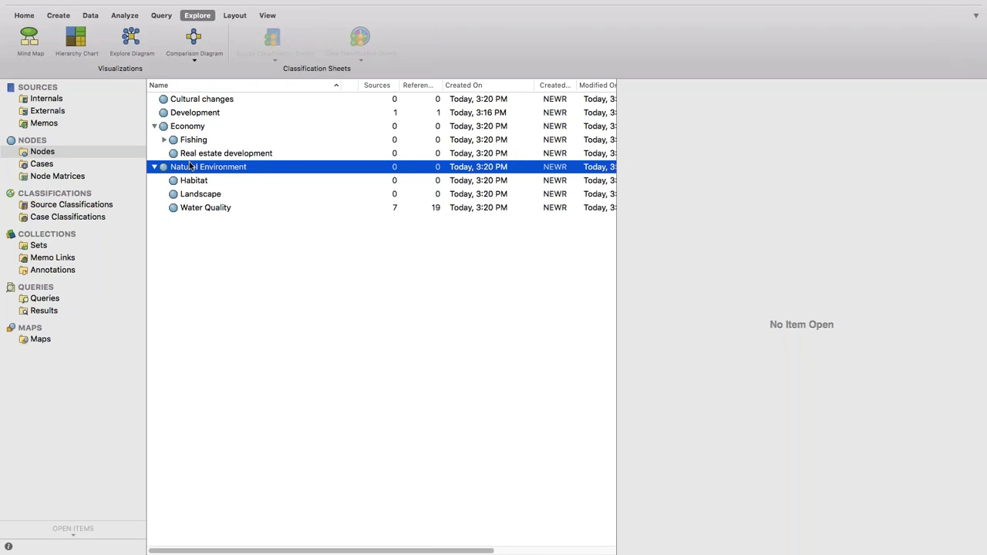
left_click(191, 213)
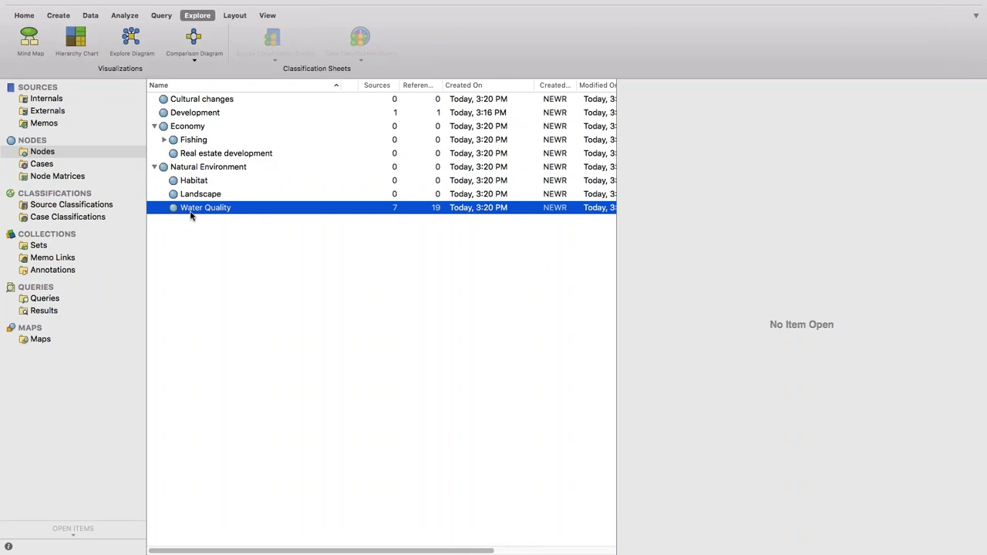
right_click(196, 166)
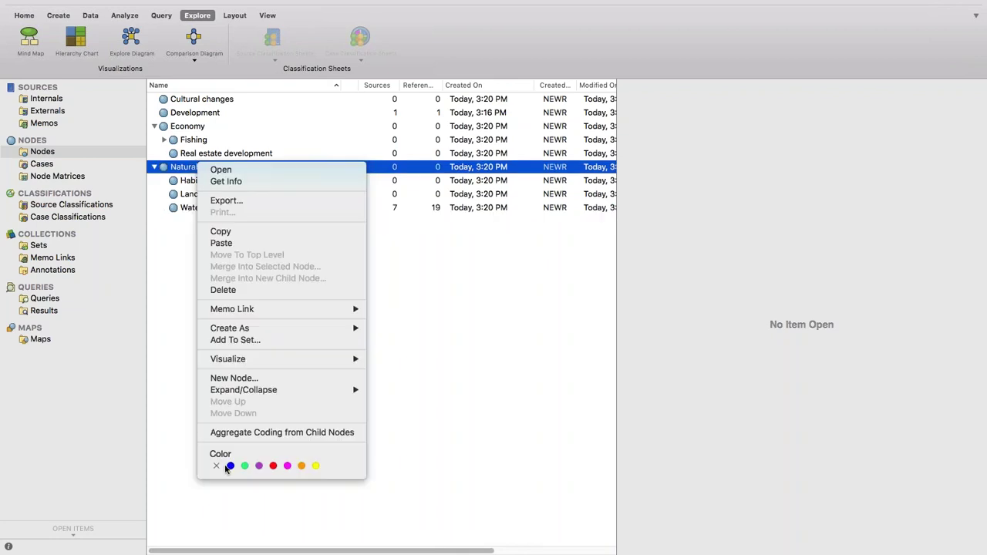
left_click(246, 434)
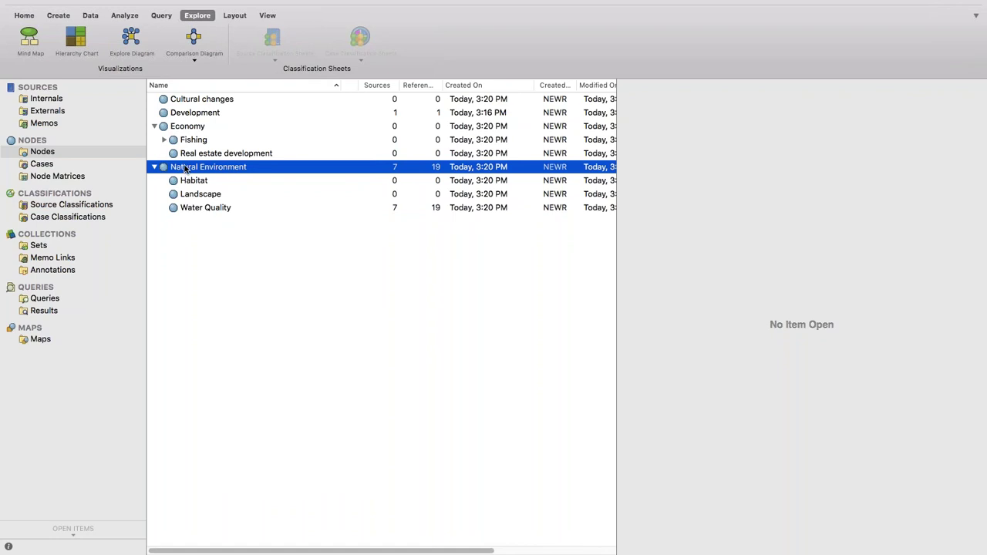
- Open the Natural Environment node's coded references and review it alongside its Habitat, Landscape and Water Quality child nodes
left_click(171, 114)
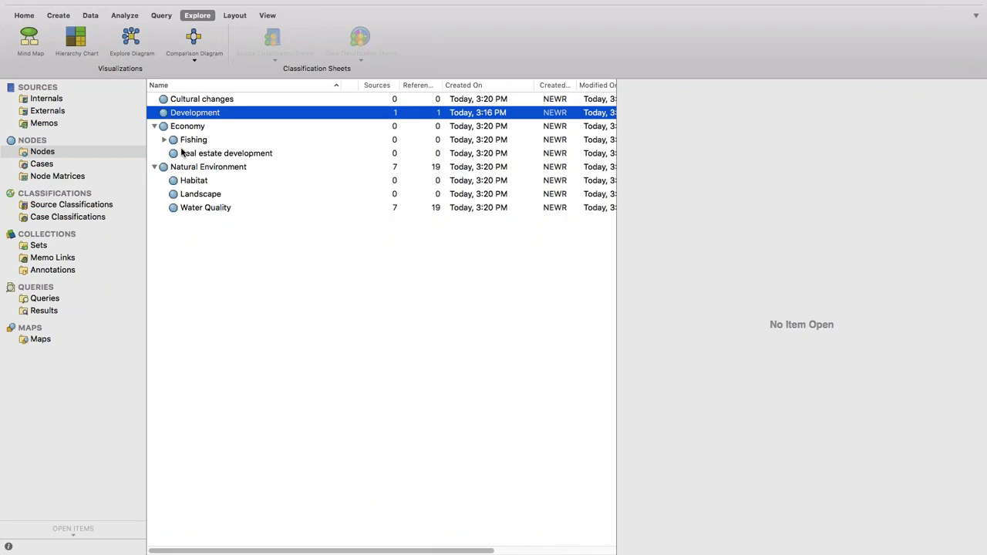
left_click(240, 168)
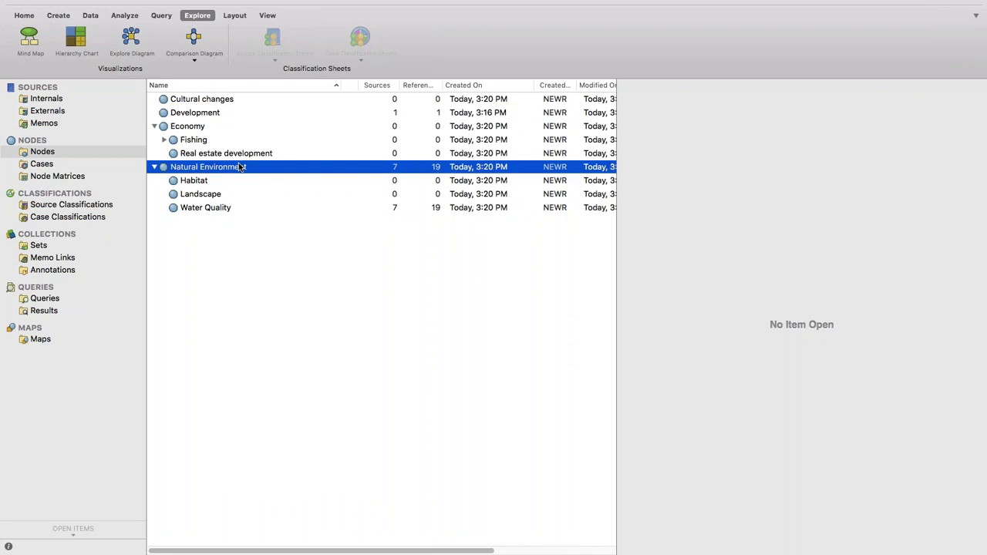
left_click(191, 185)
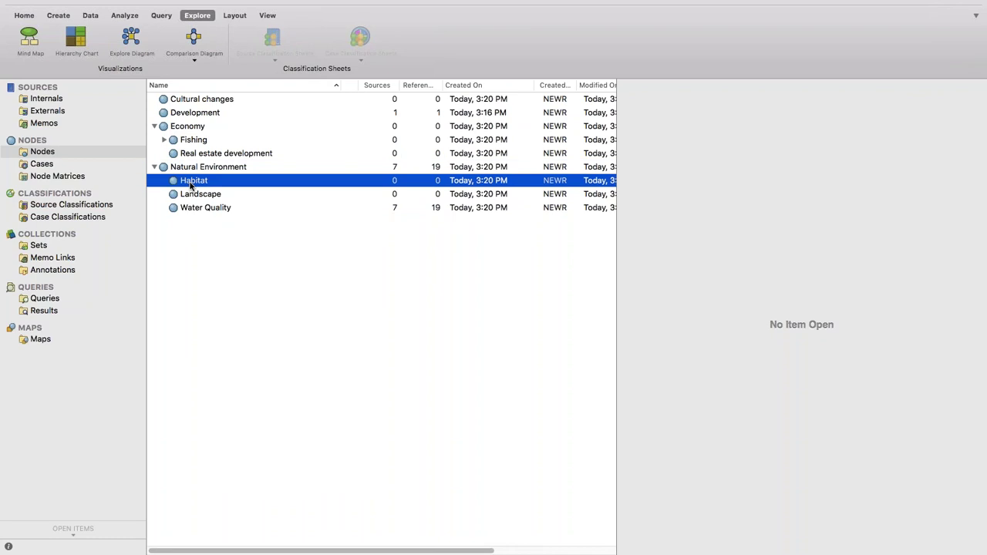
left_click(189, 194)
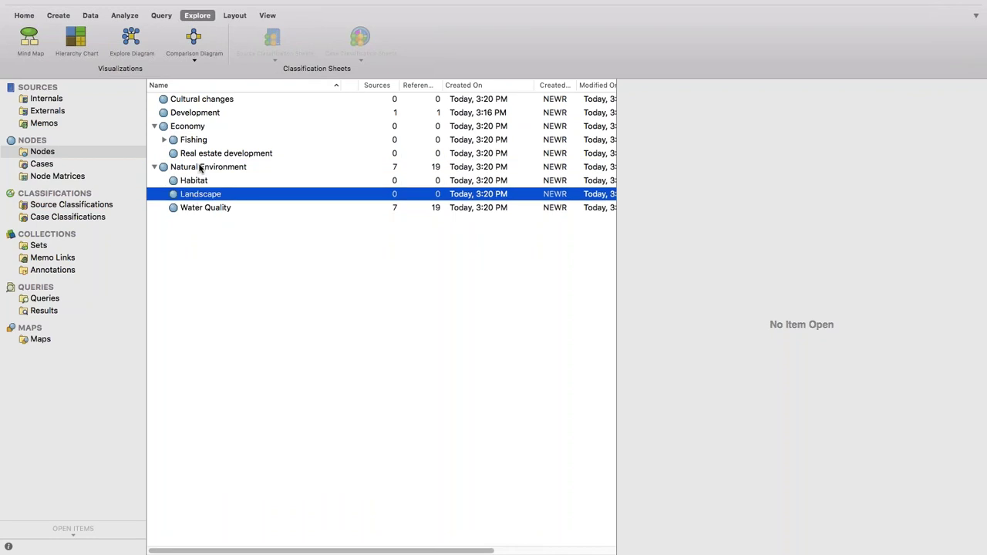
double_click(200, 167)
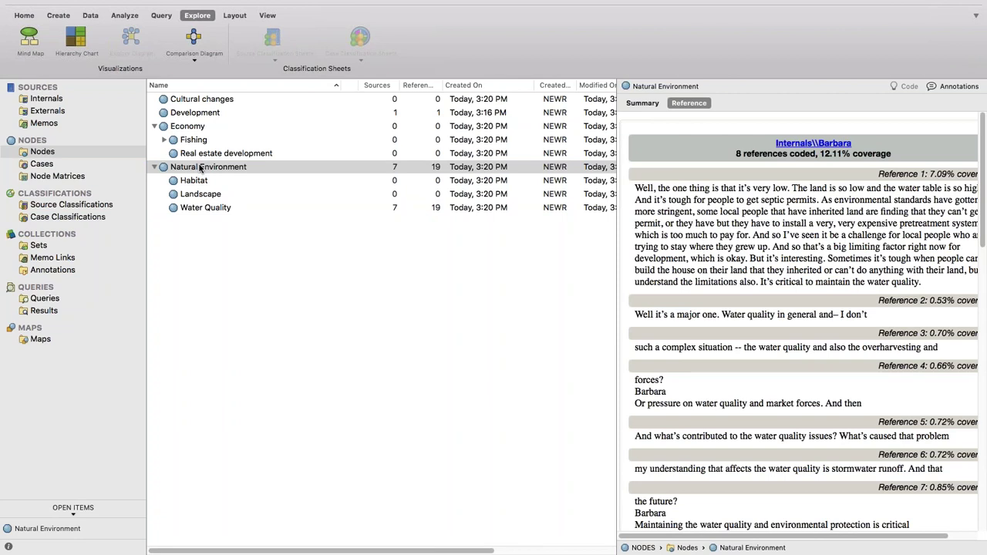
left_click(191, 182)
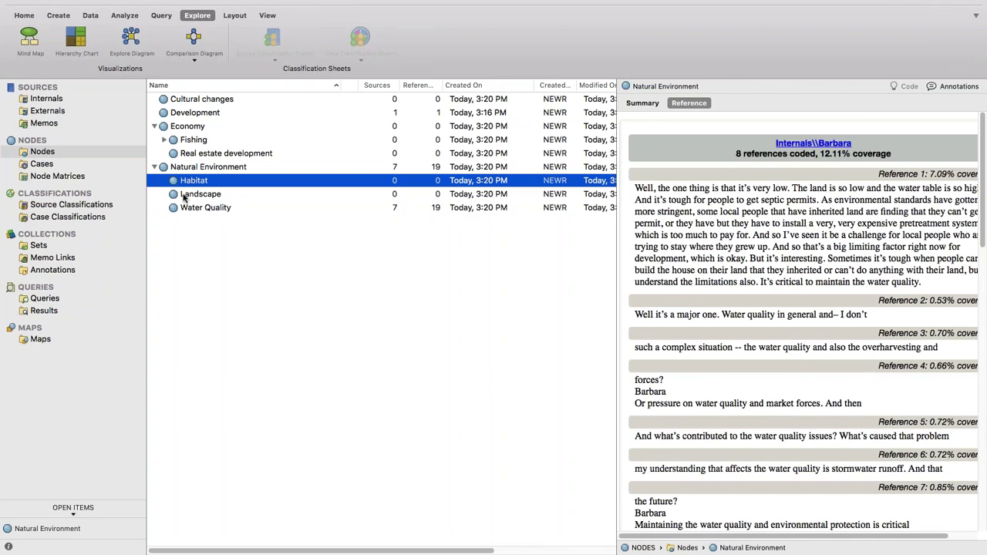
left_click(213, 169)
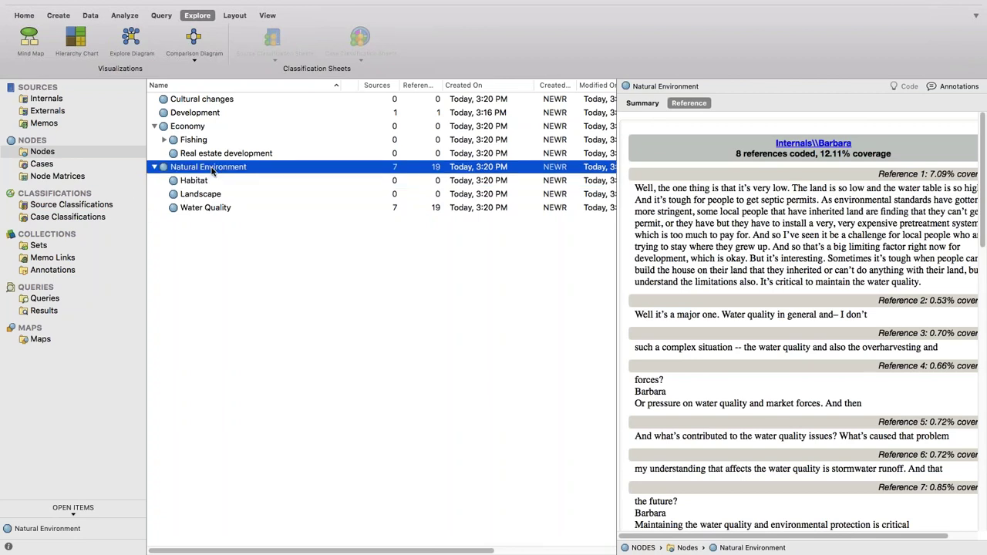
left_click(196, 183)
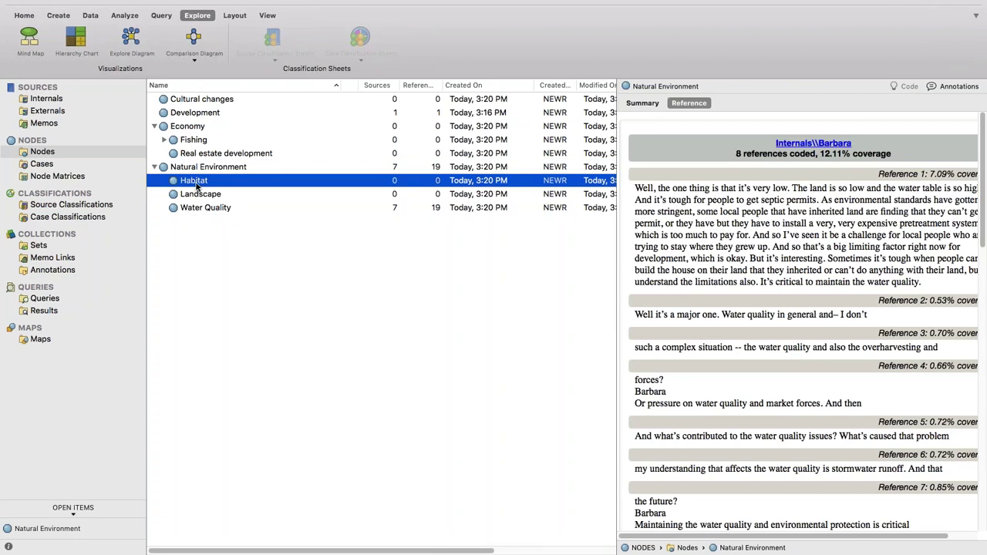
left_click(196, 198)
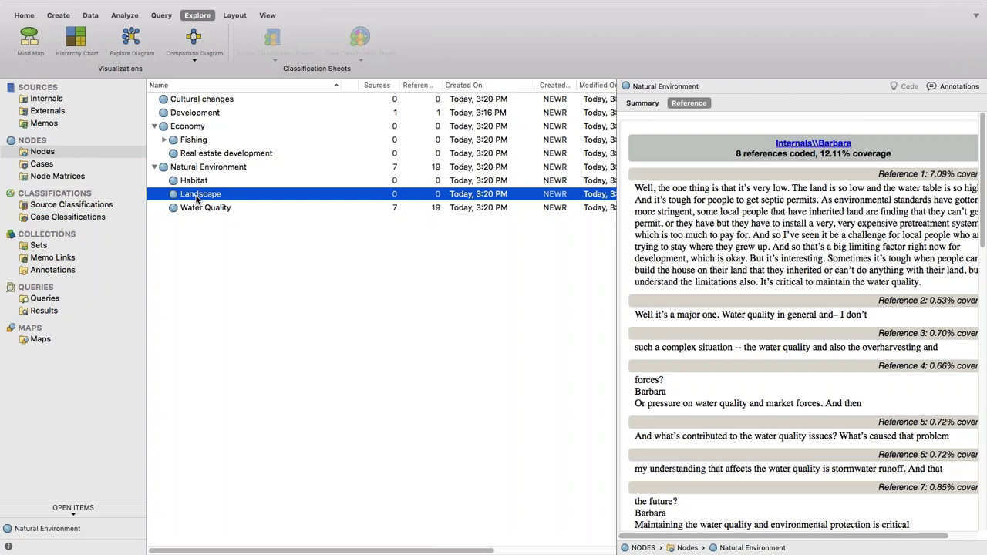
left_click(195, 182)
left_click(196, 195)
left_click(200, 212)
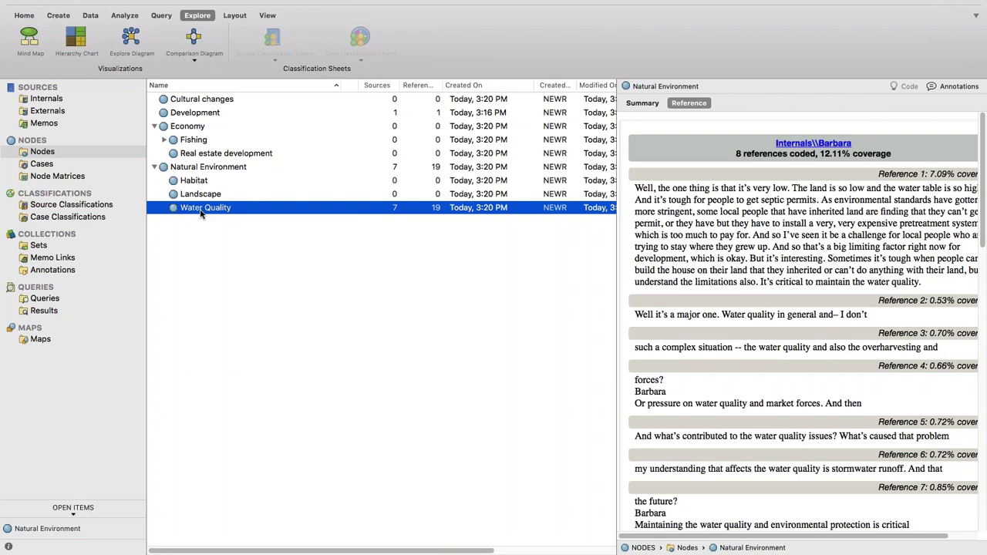
- Create and run a coding query across all sources for content coded at both the Development and Natural Environment nodes
left_click(161, 16)
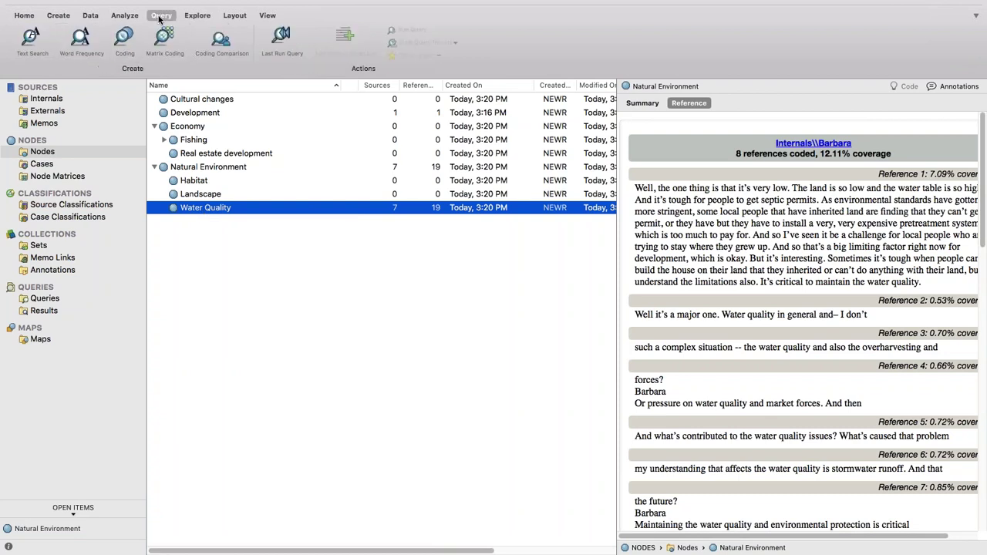
left_click(125, 38)
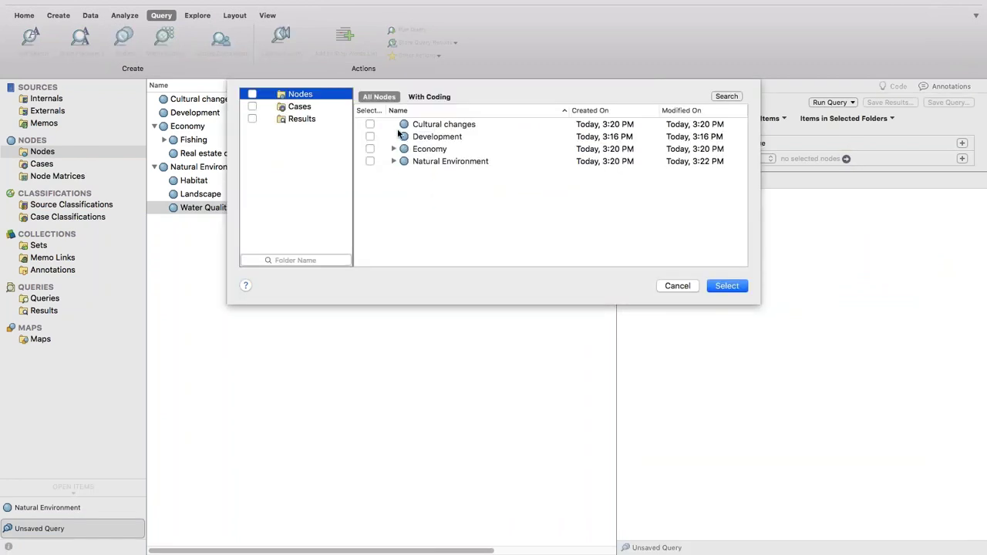
left_click(370, 137)
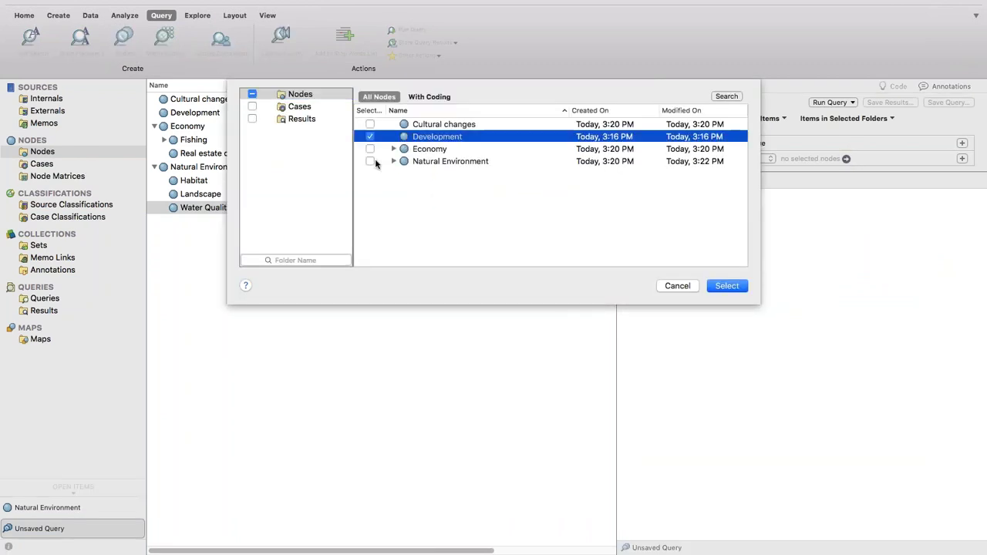
left_click(370, 161)
left_click(737, 286)
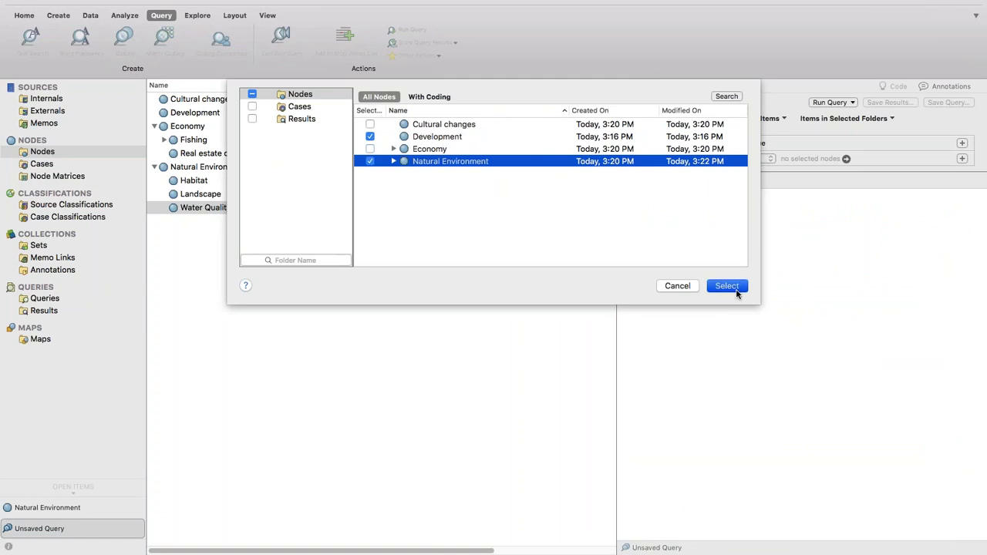
left_click(829, 101)
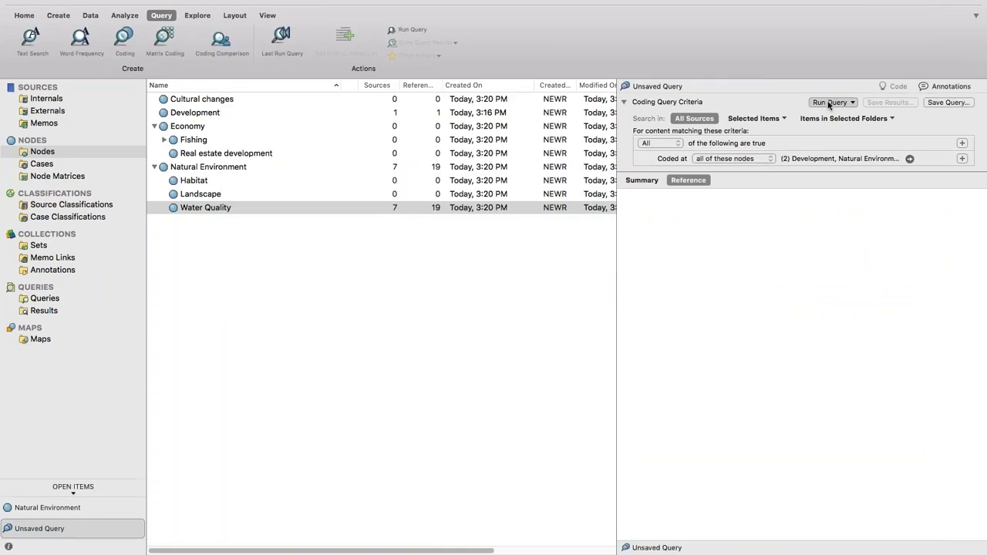